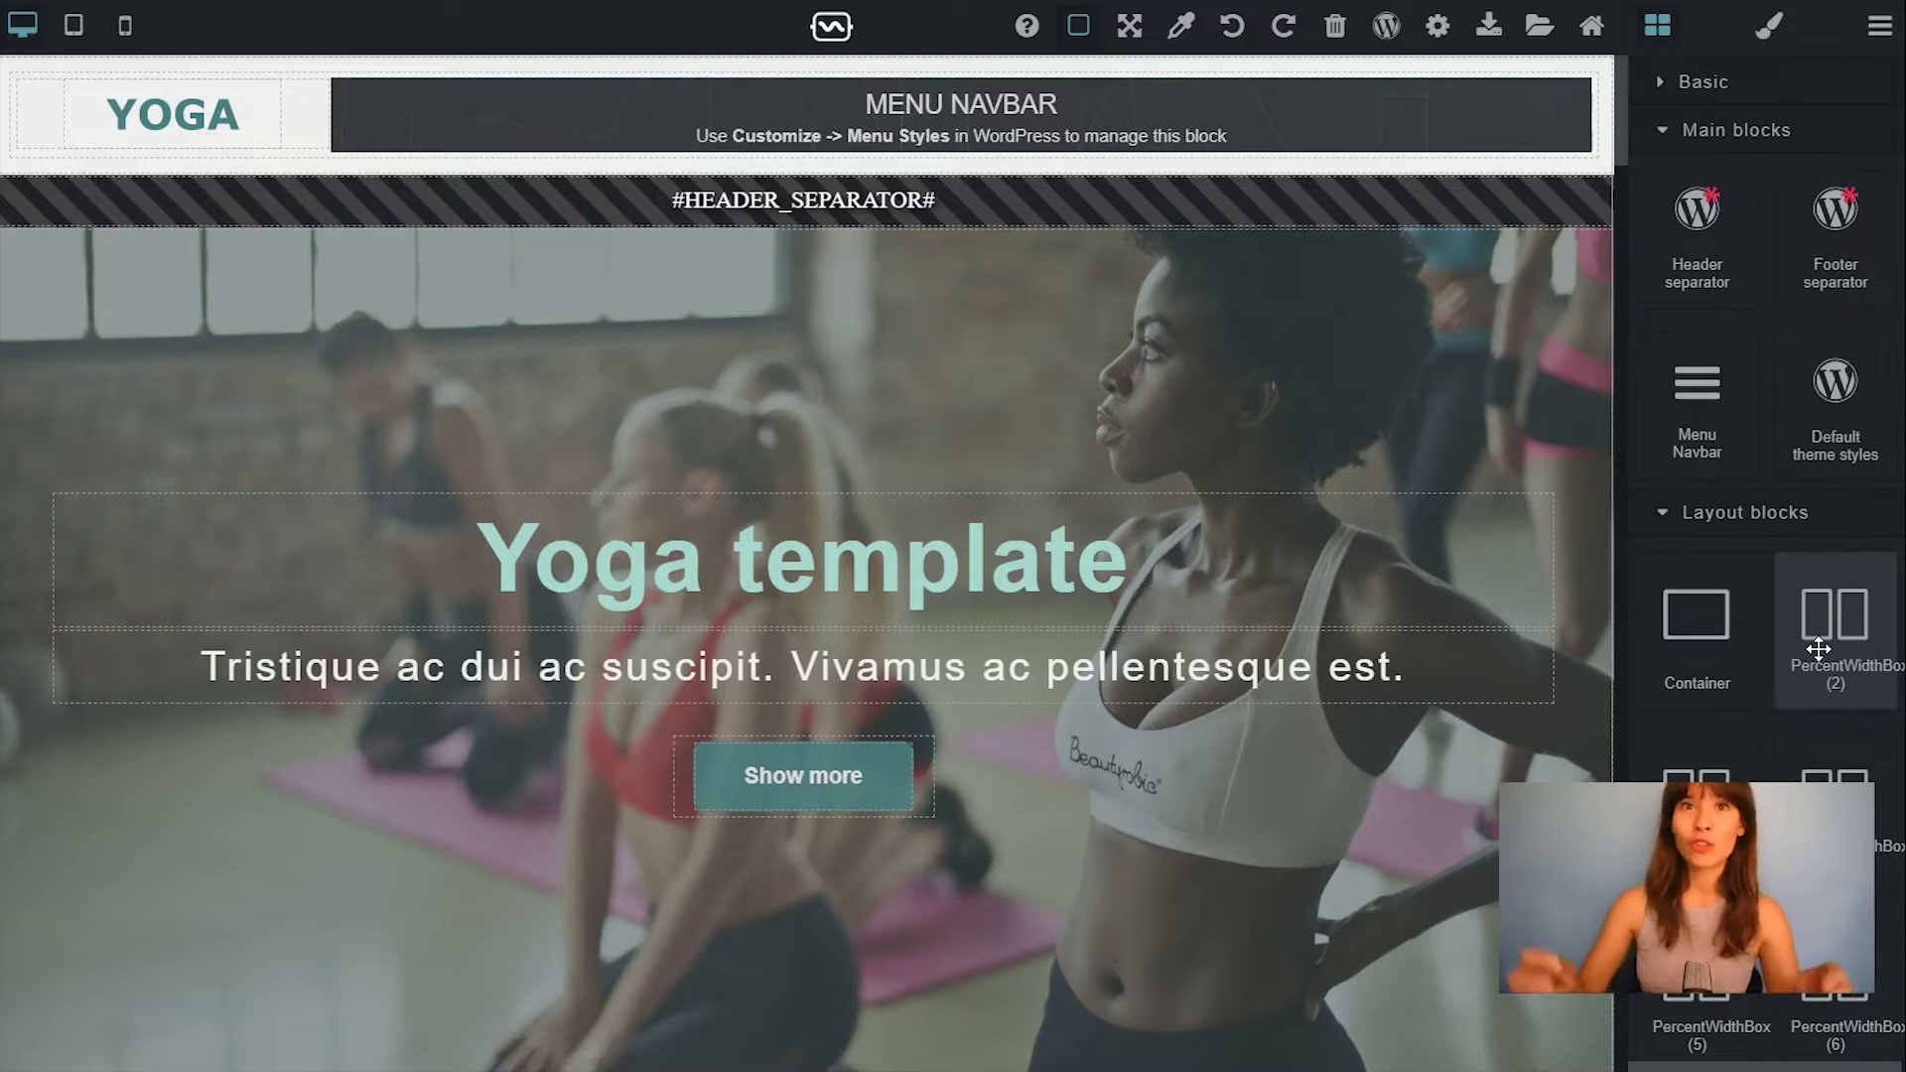
Step: Place the Extra header block below #HEADER_SEPARATOR# and toggle its EXTRA HEADER label closed and open
scroll(1778, 289, "down", 10)
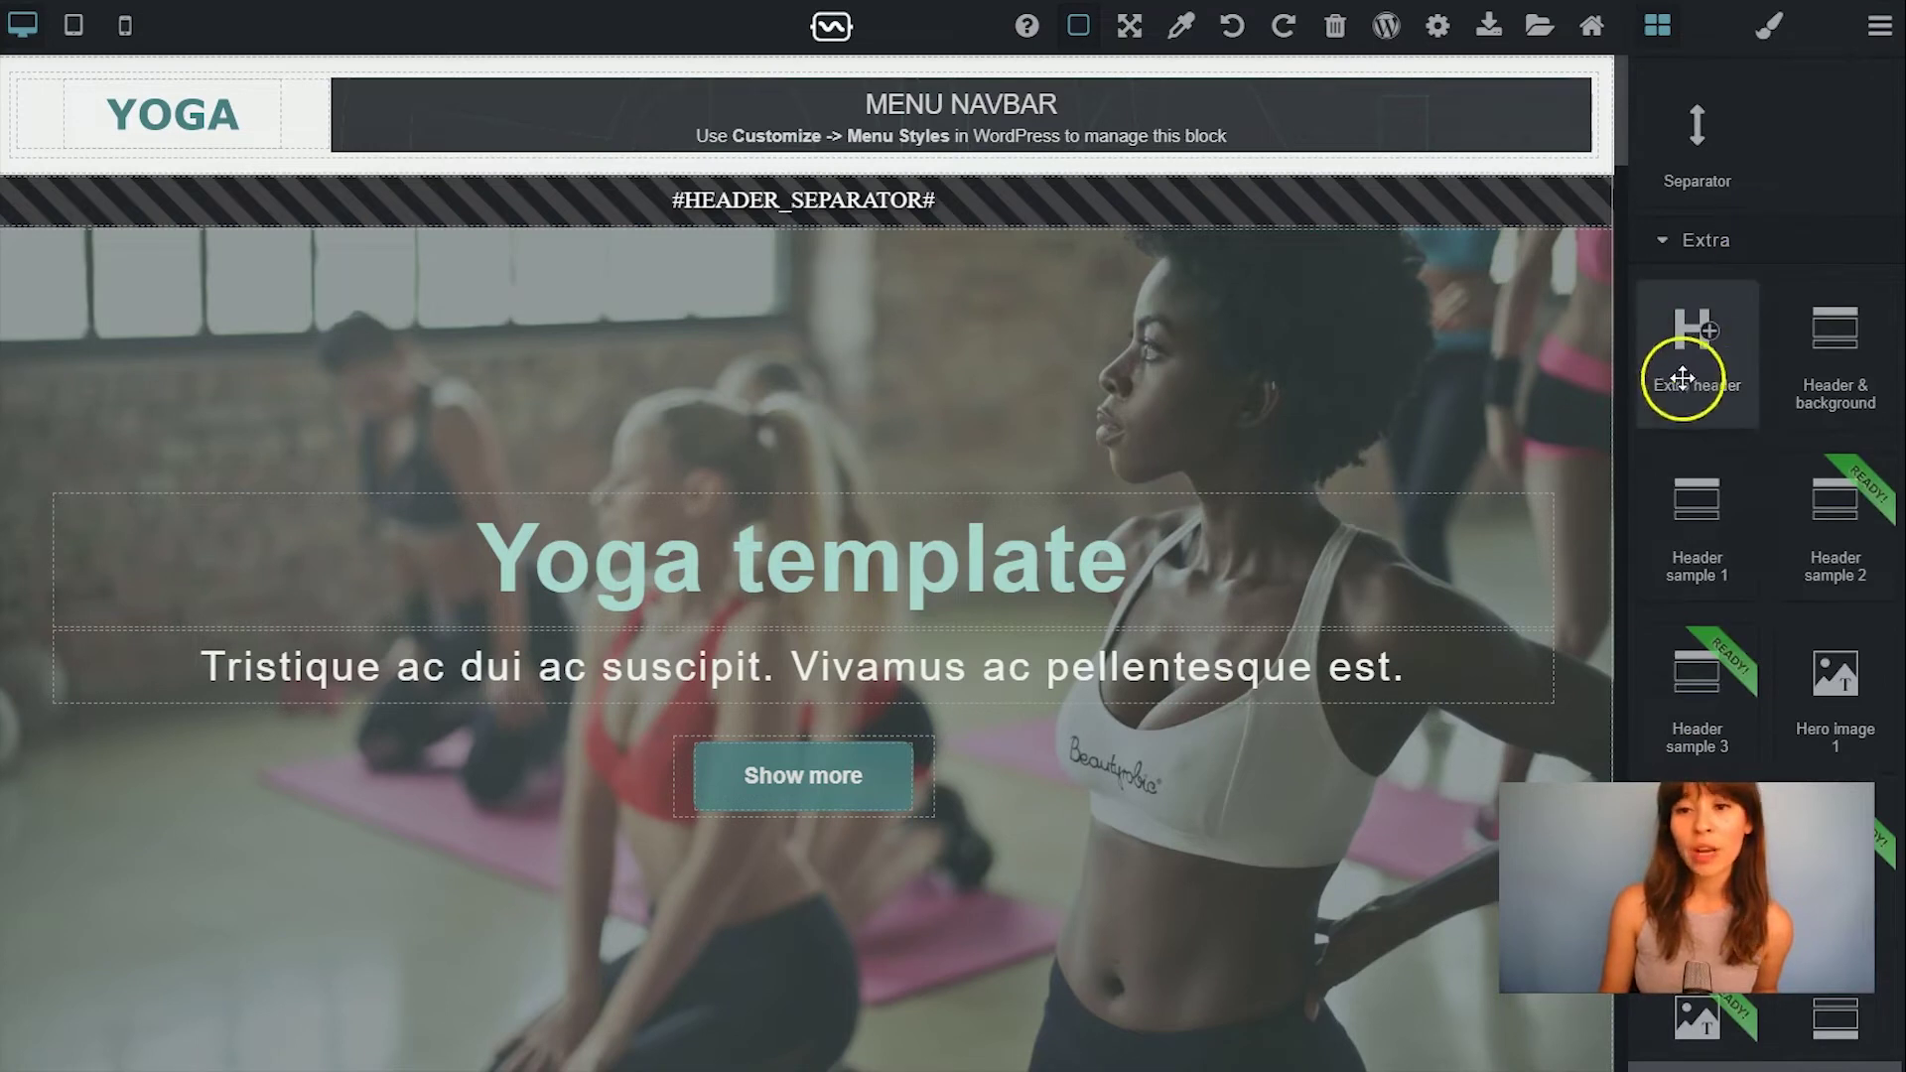
left_click_drag(1681, 375, 1274, 298)
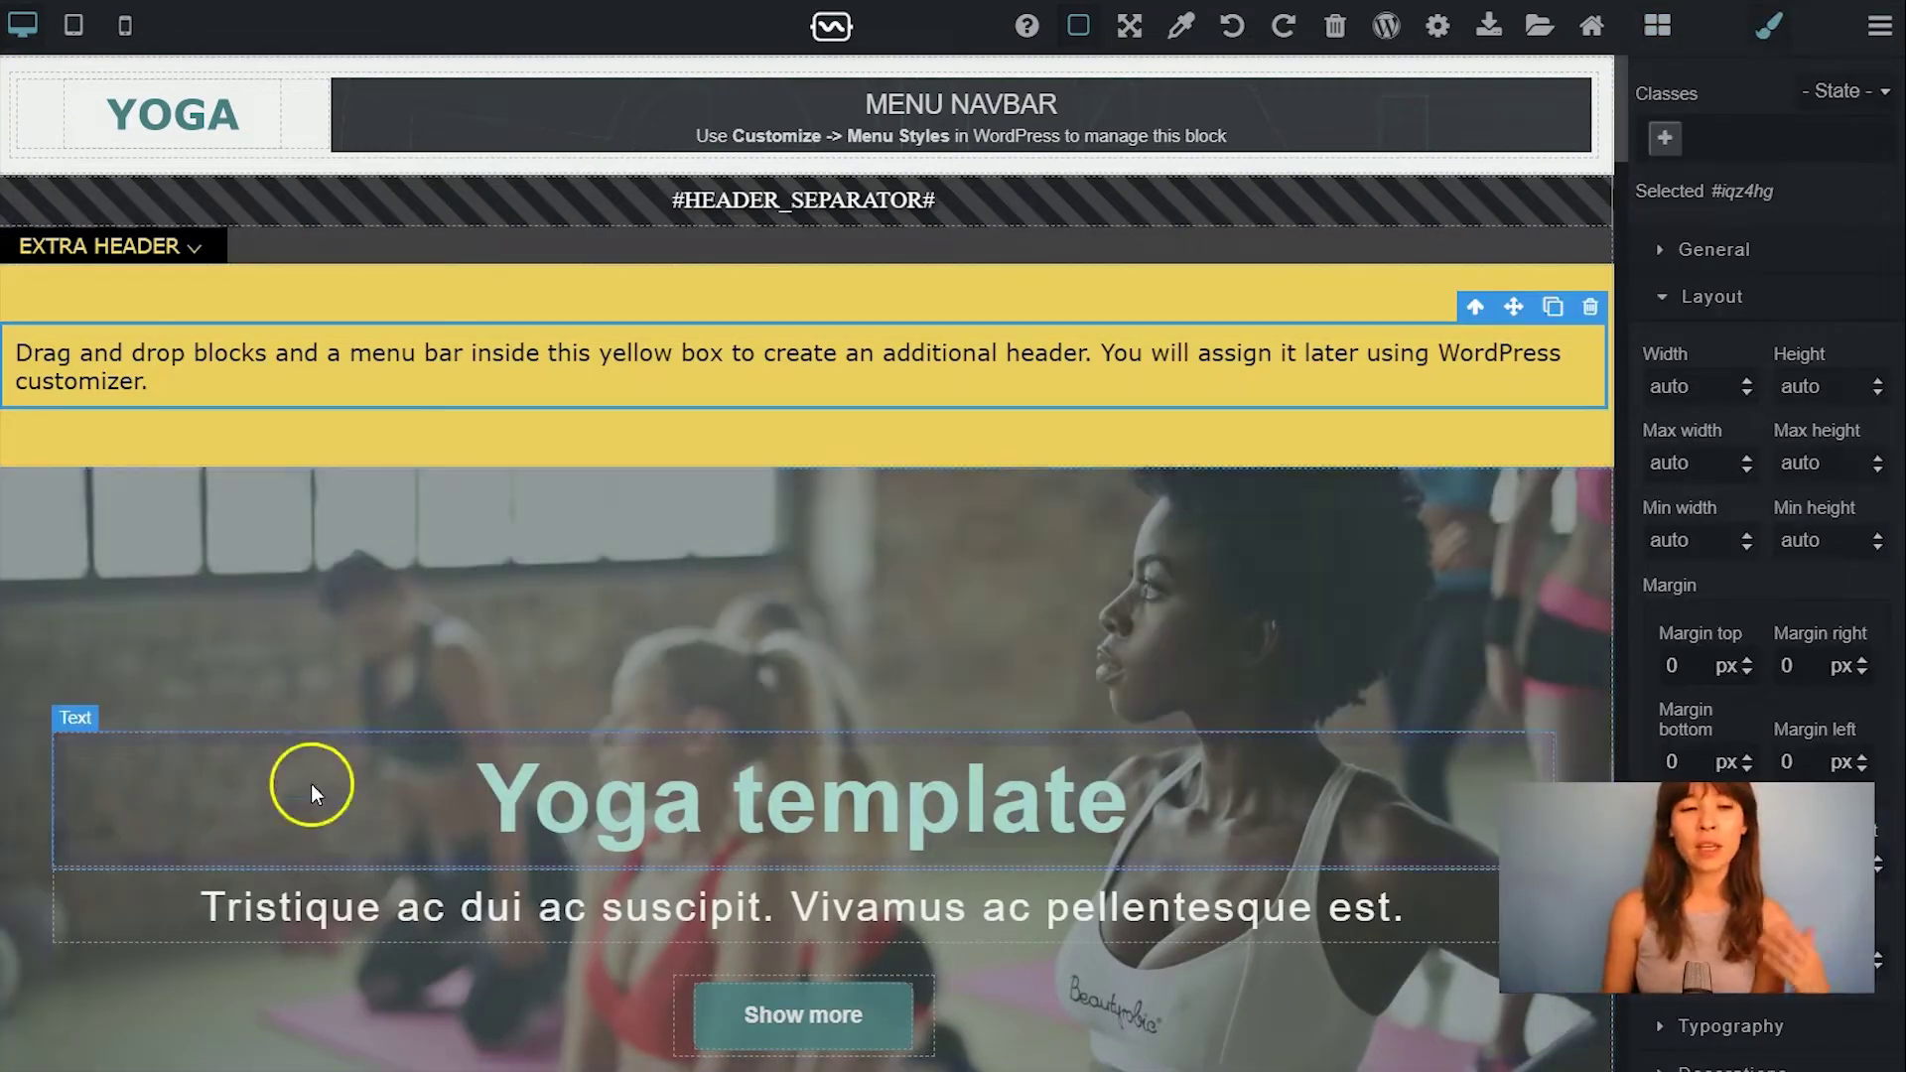
left_click(183, 249)
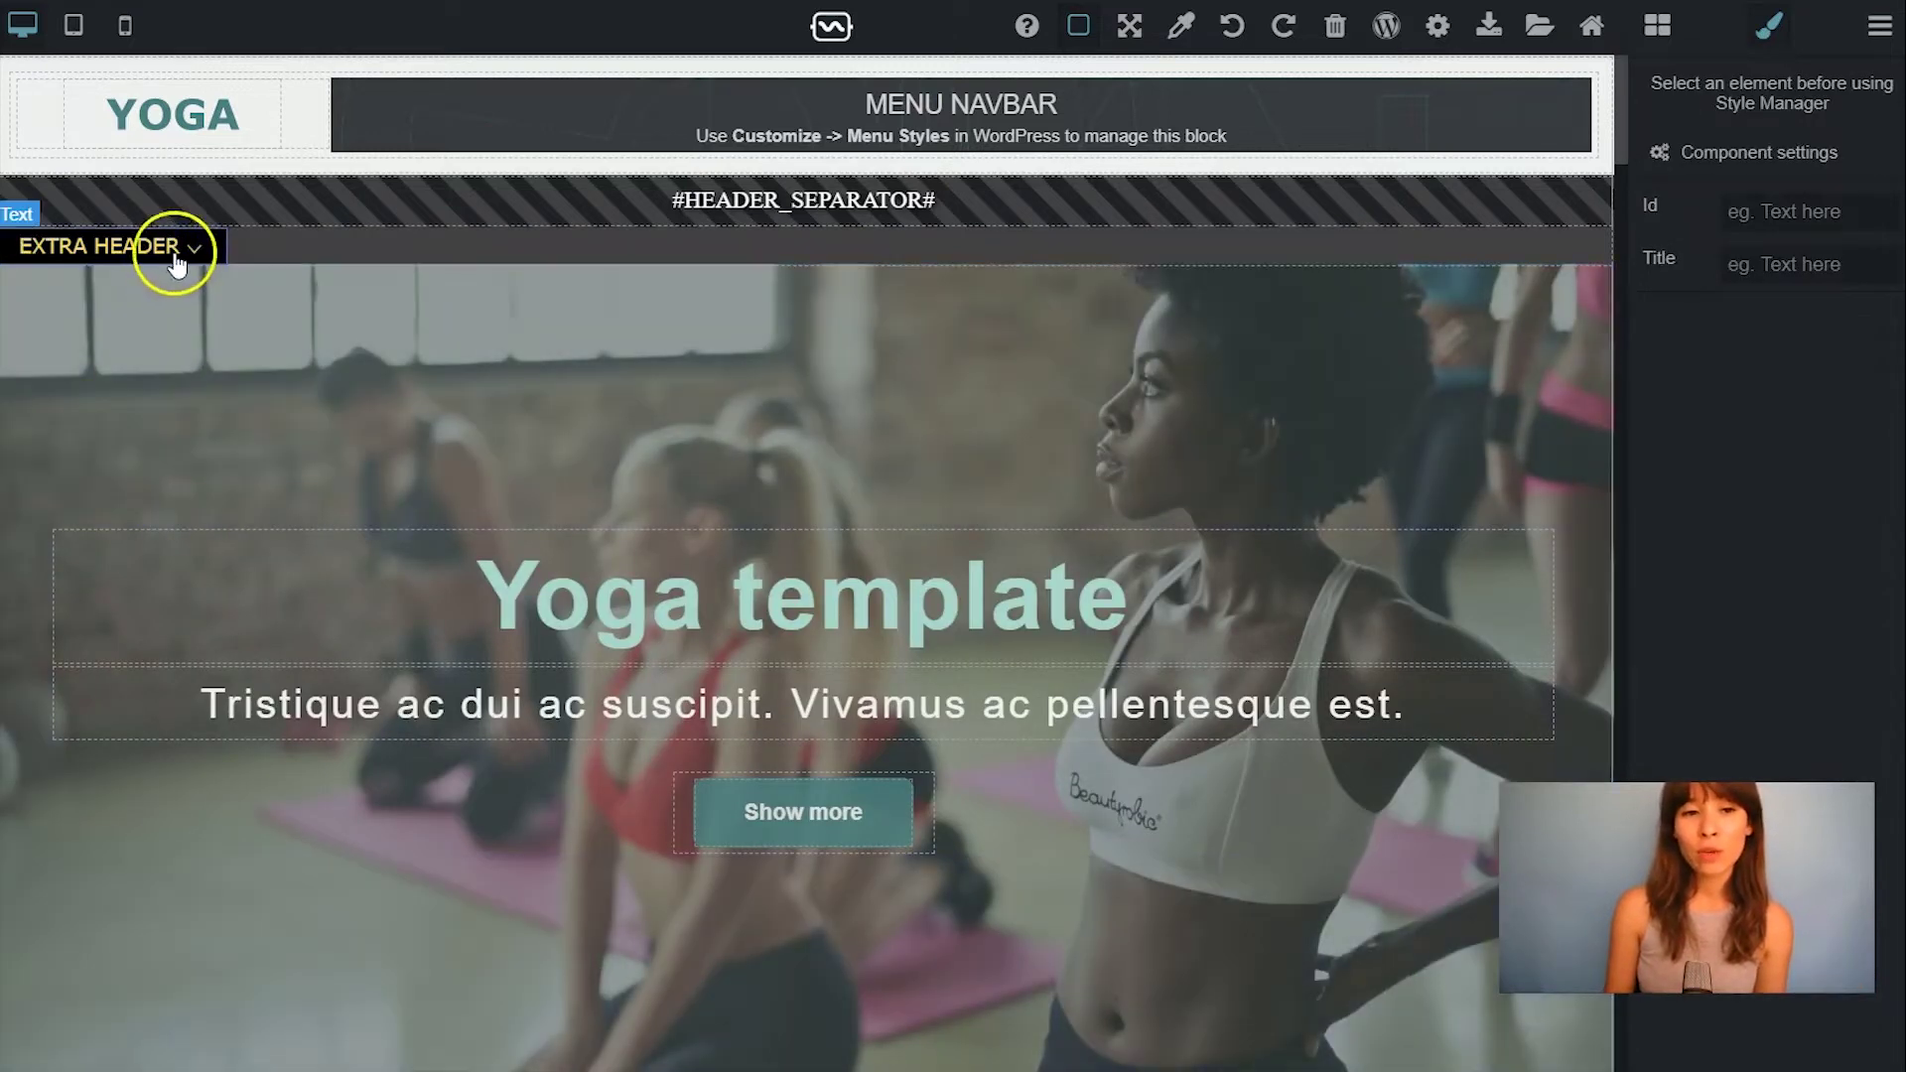
left_click(171, 248)
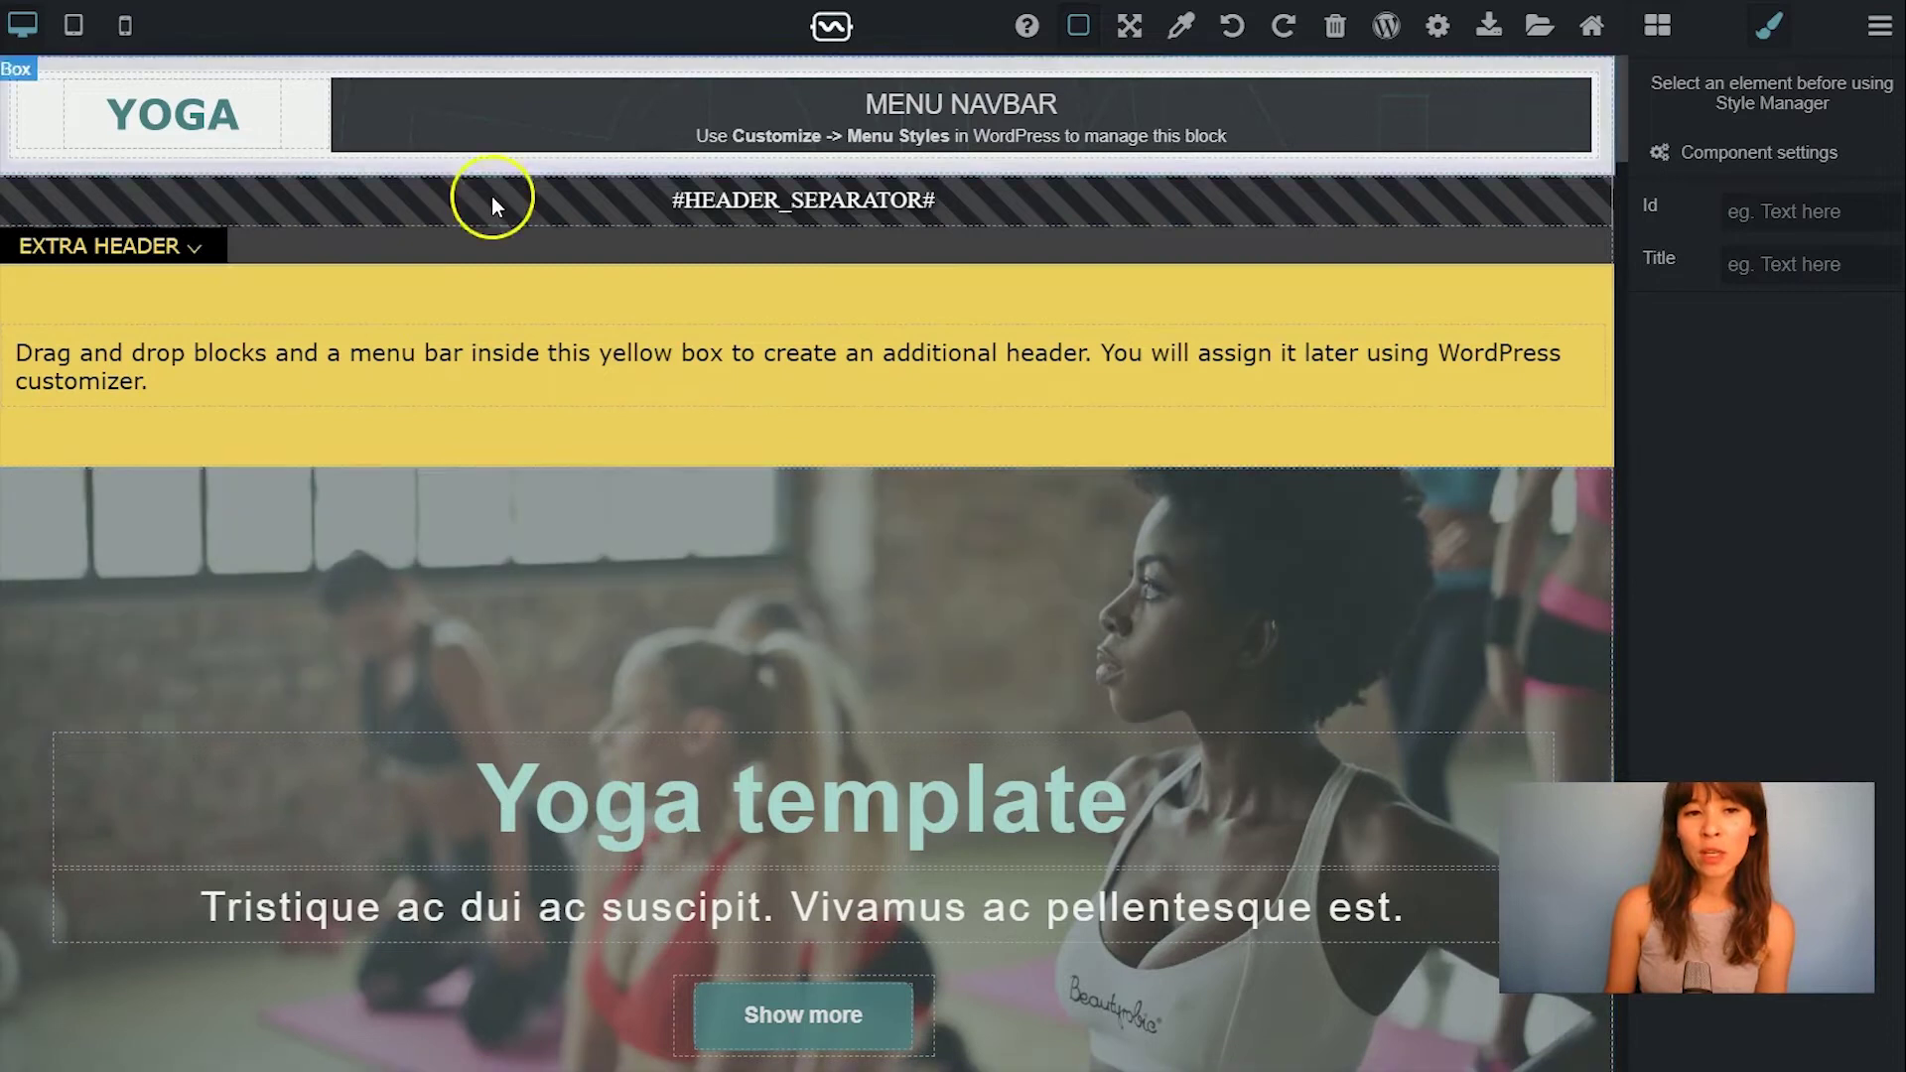
left_click(189, 251)
left_click(192, 253)
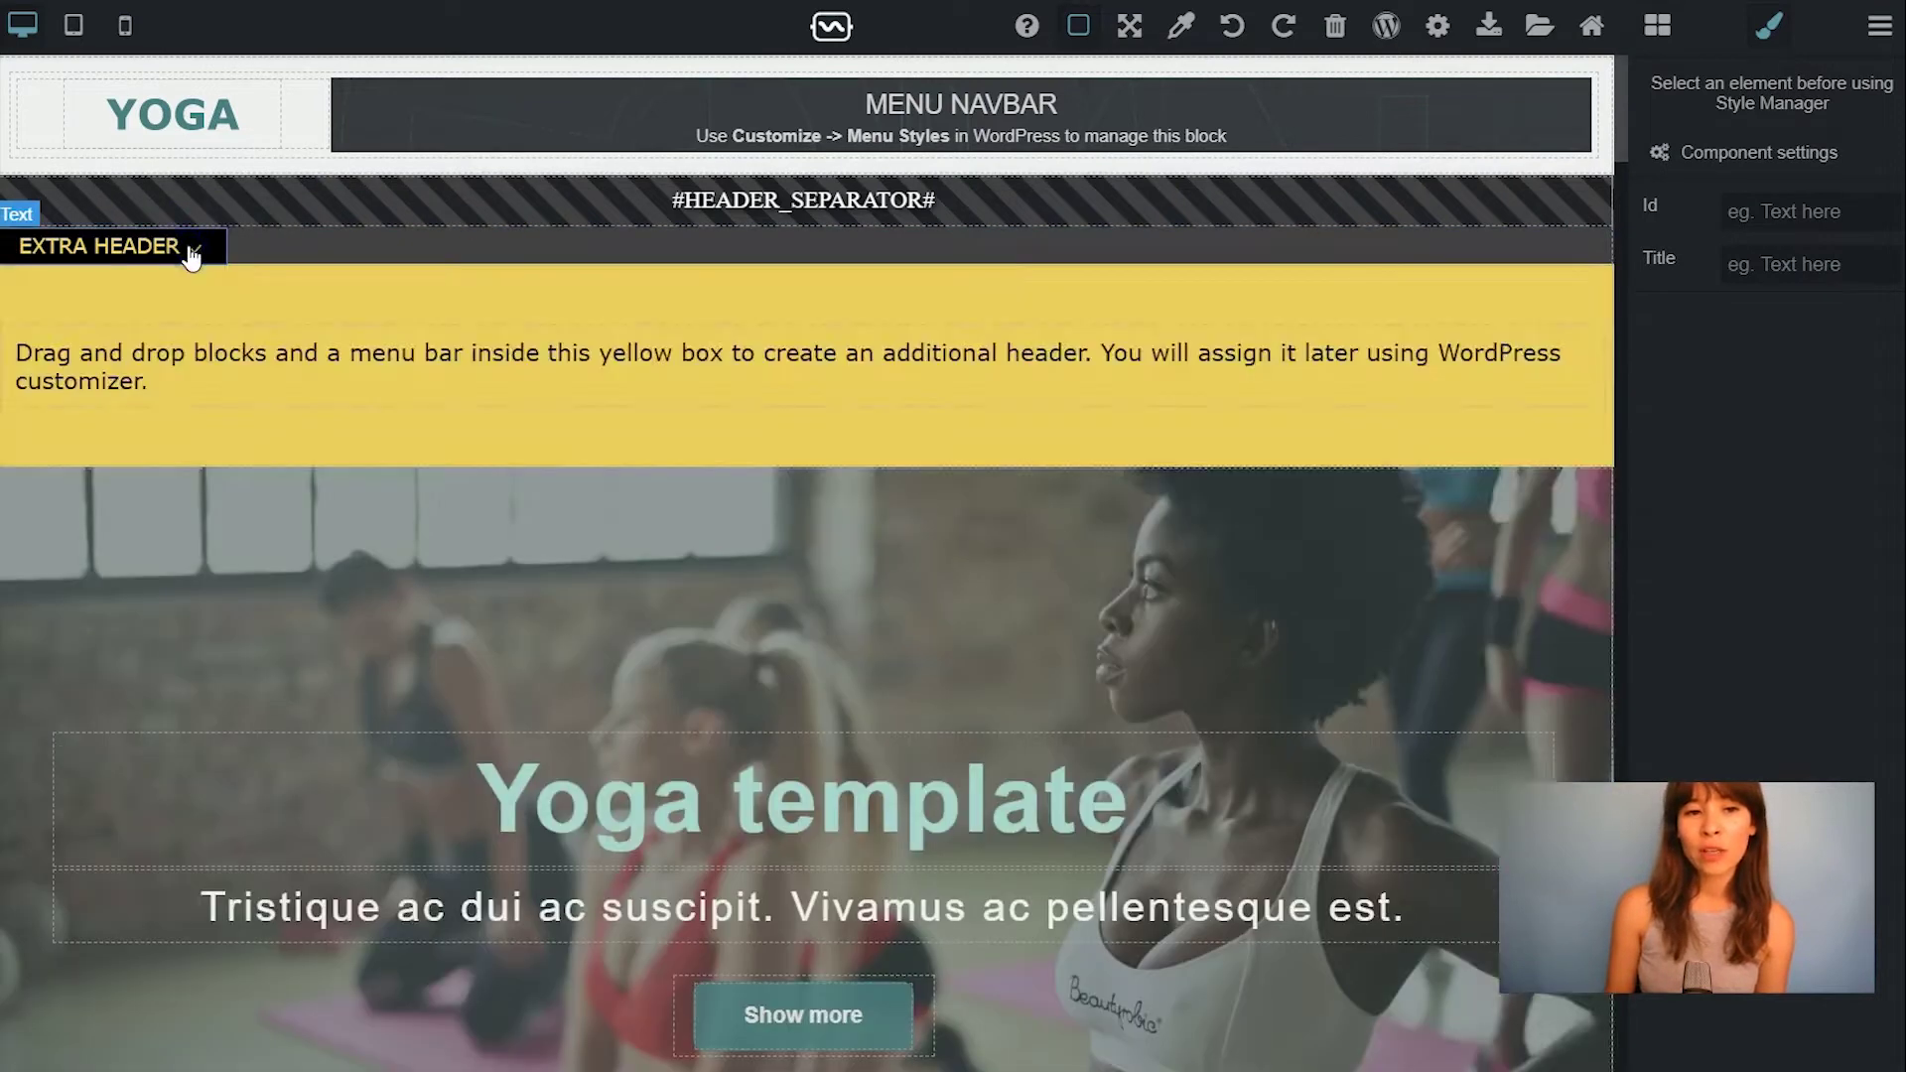
left_click(193, 254)
left_click(193, 254)
left_click(192, 254)
left_click(193, 254)
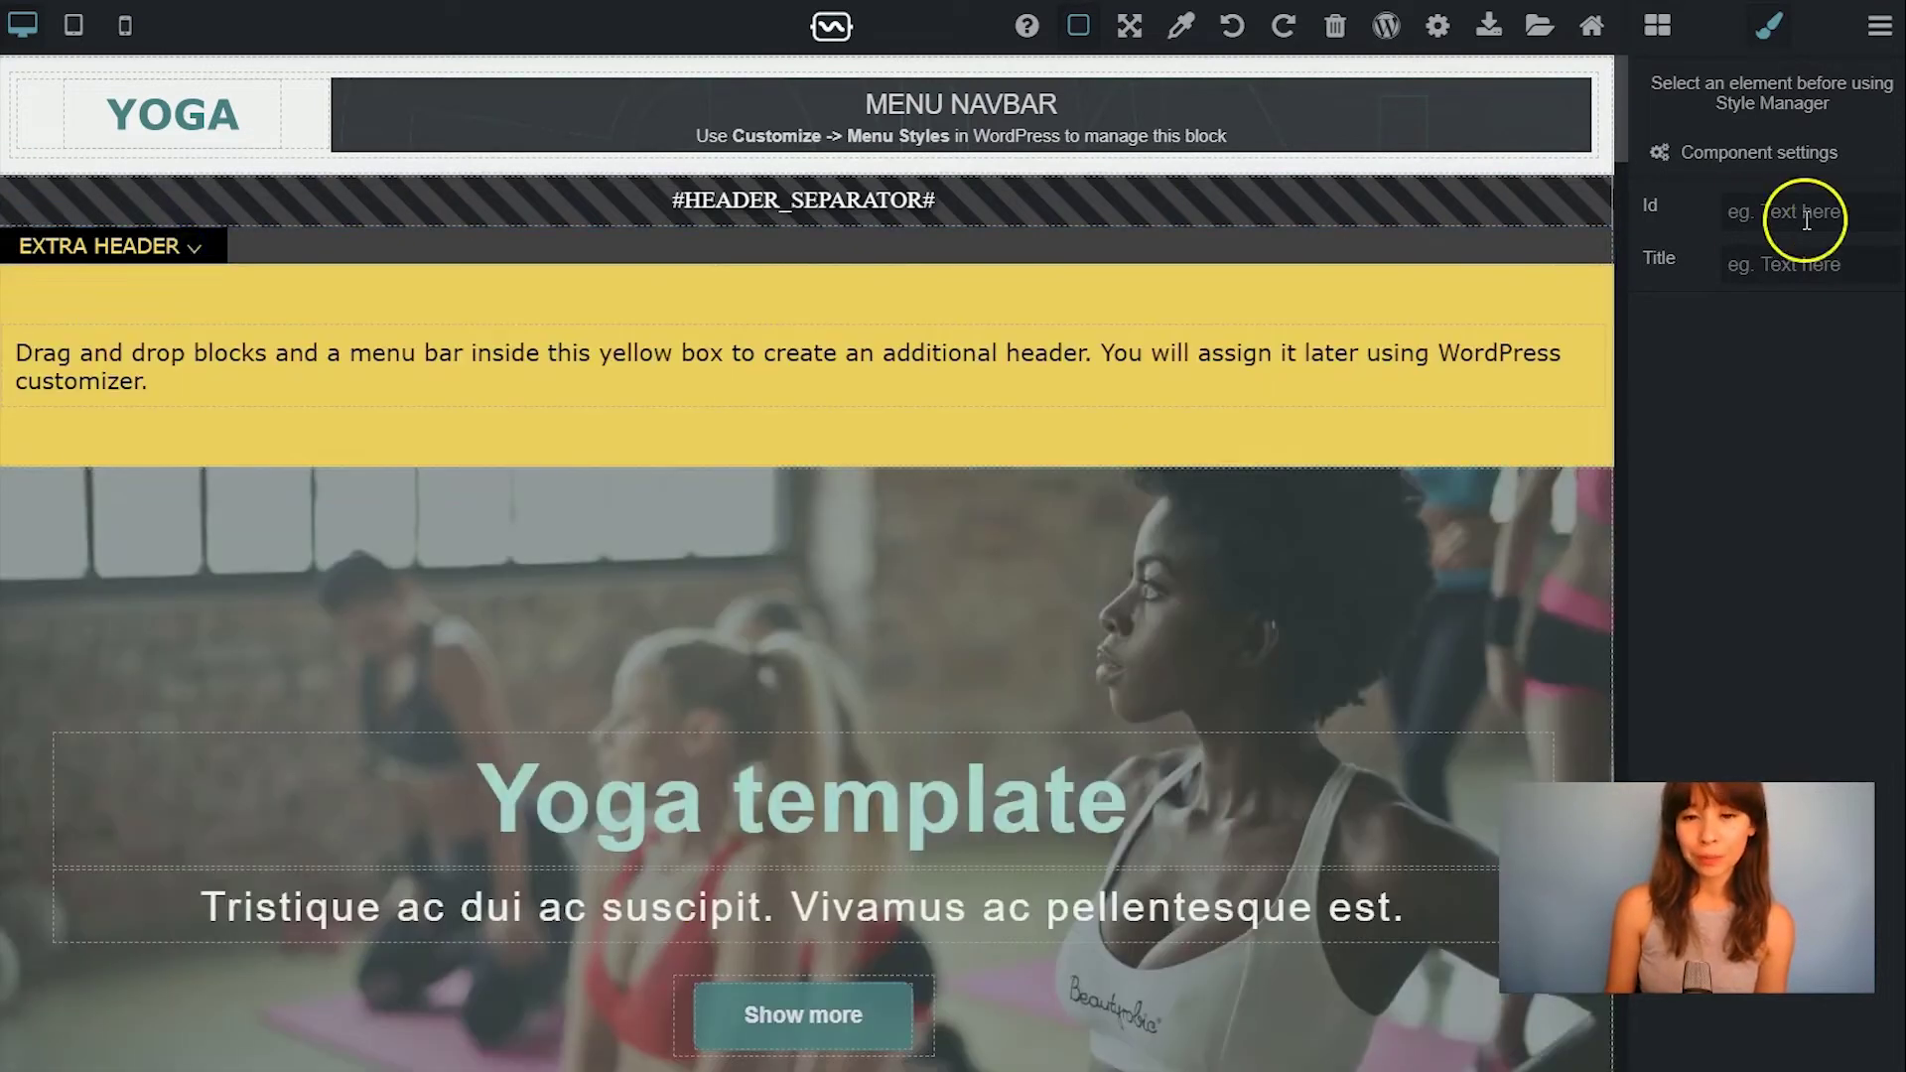
Step: Drop a PercentWidthBox (2) two-column box into the yellow extra header
left_click(1671, 37)
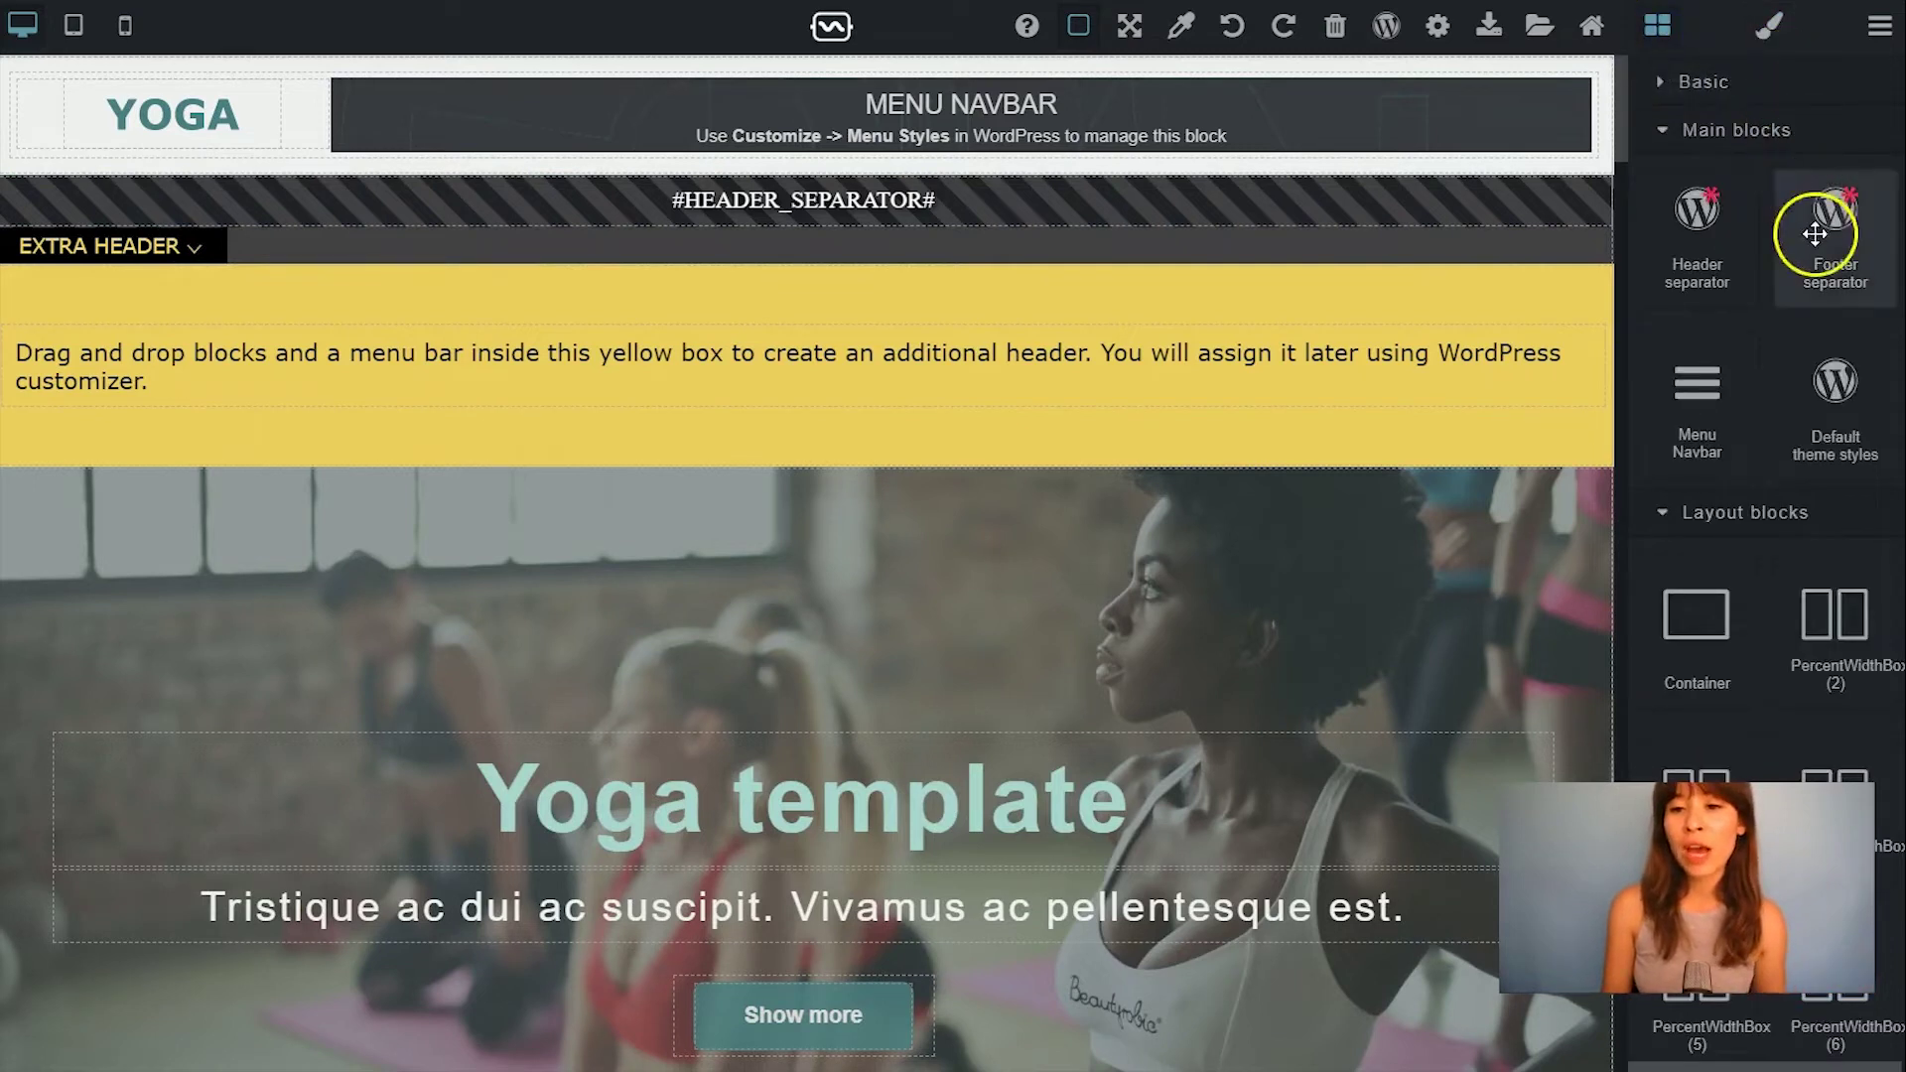
scroll(1719, 307, "down", 3)
left_click_drag(1860, 341, 912, 290)
Step: Delete the placeholder instruction paragraph from the extra header
left_click(1132, 511)
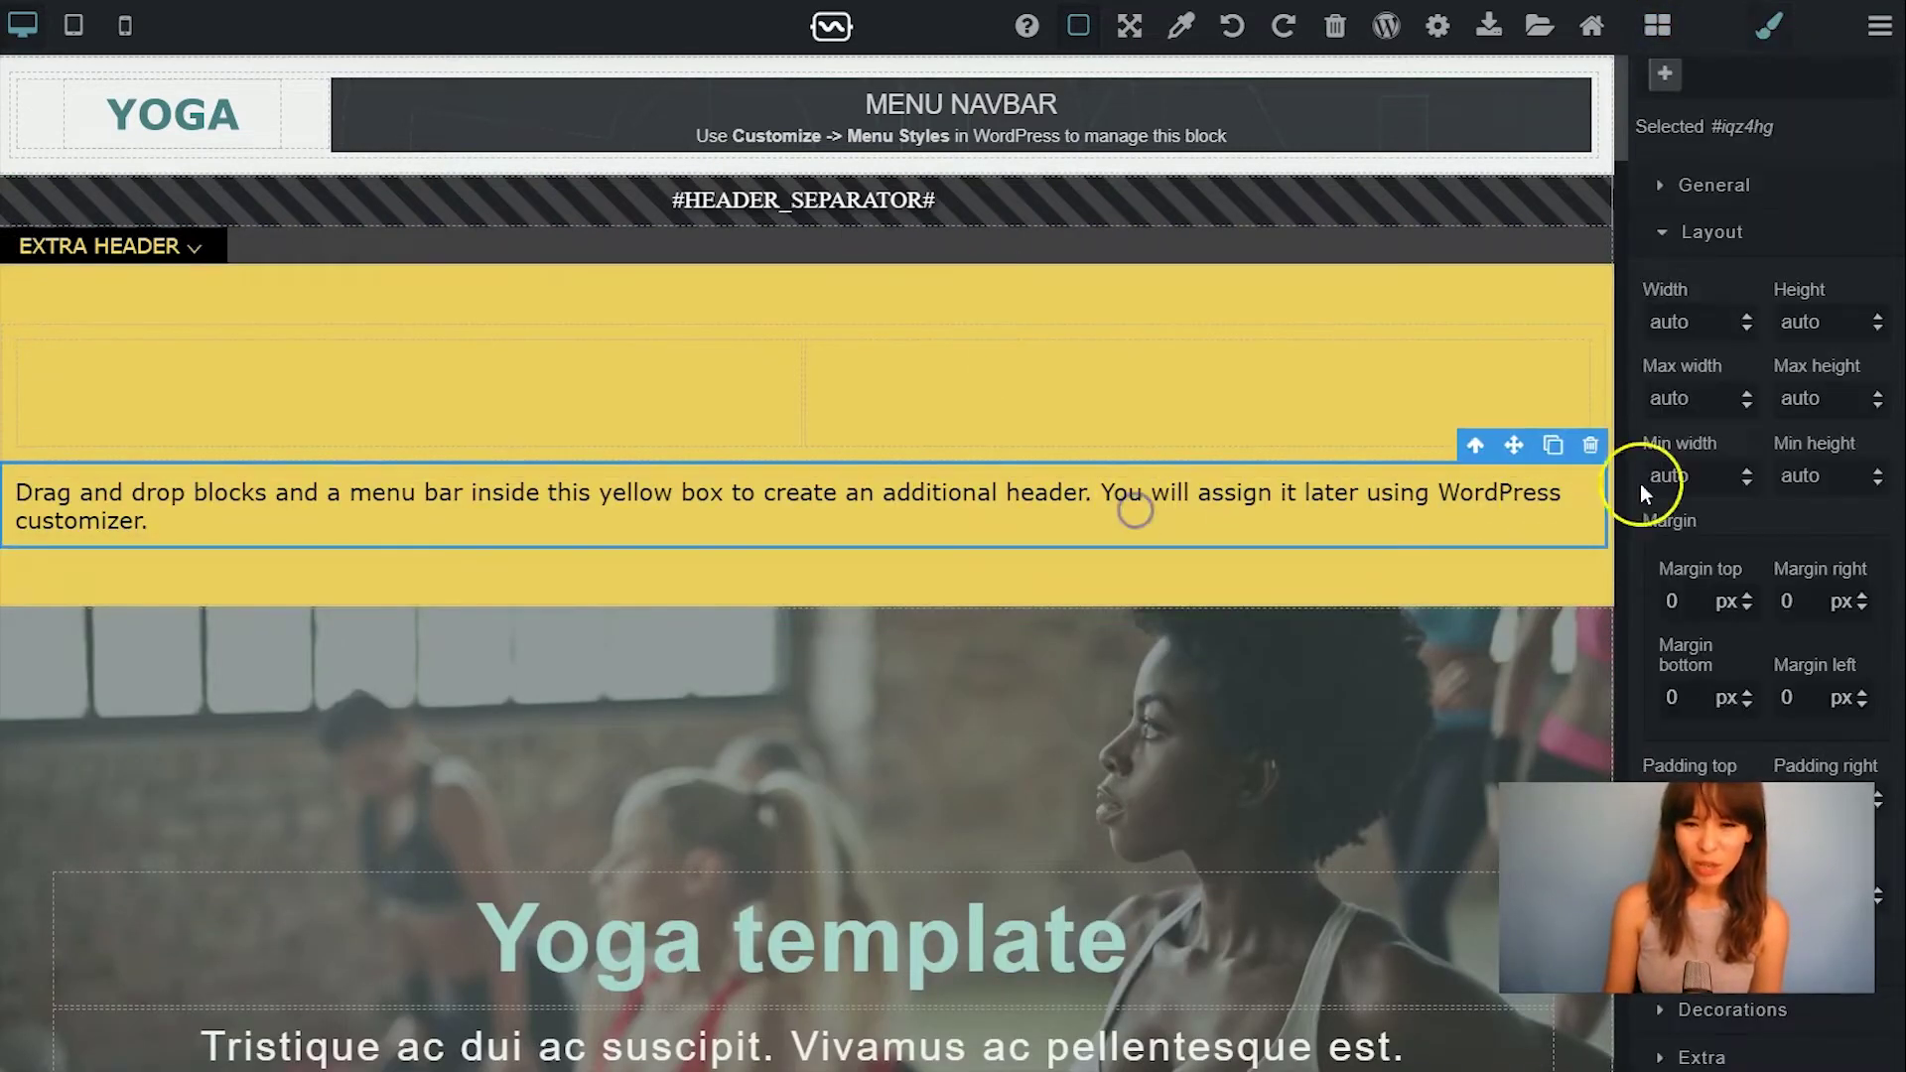
left_click(1596, 445)
left_click(776, 338)
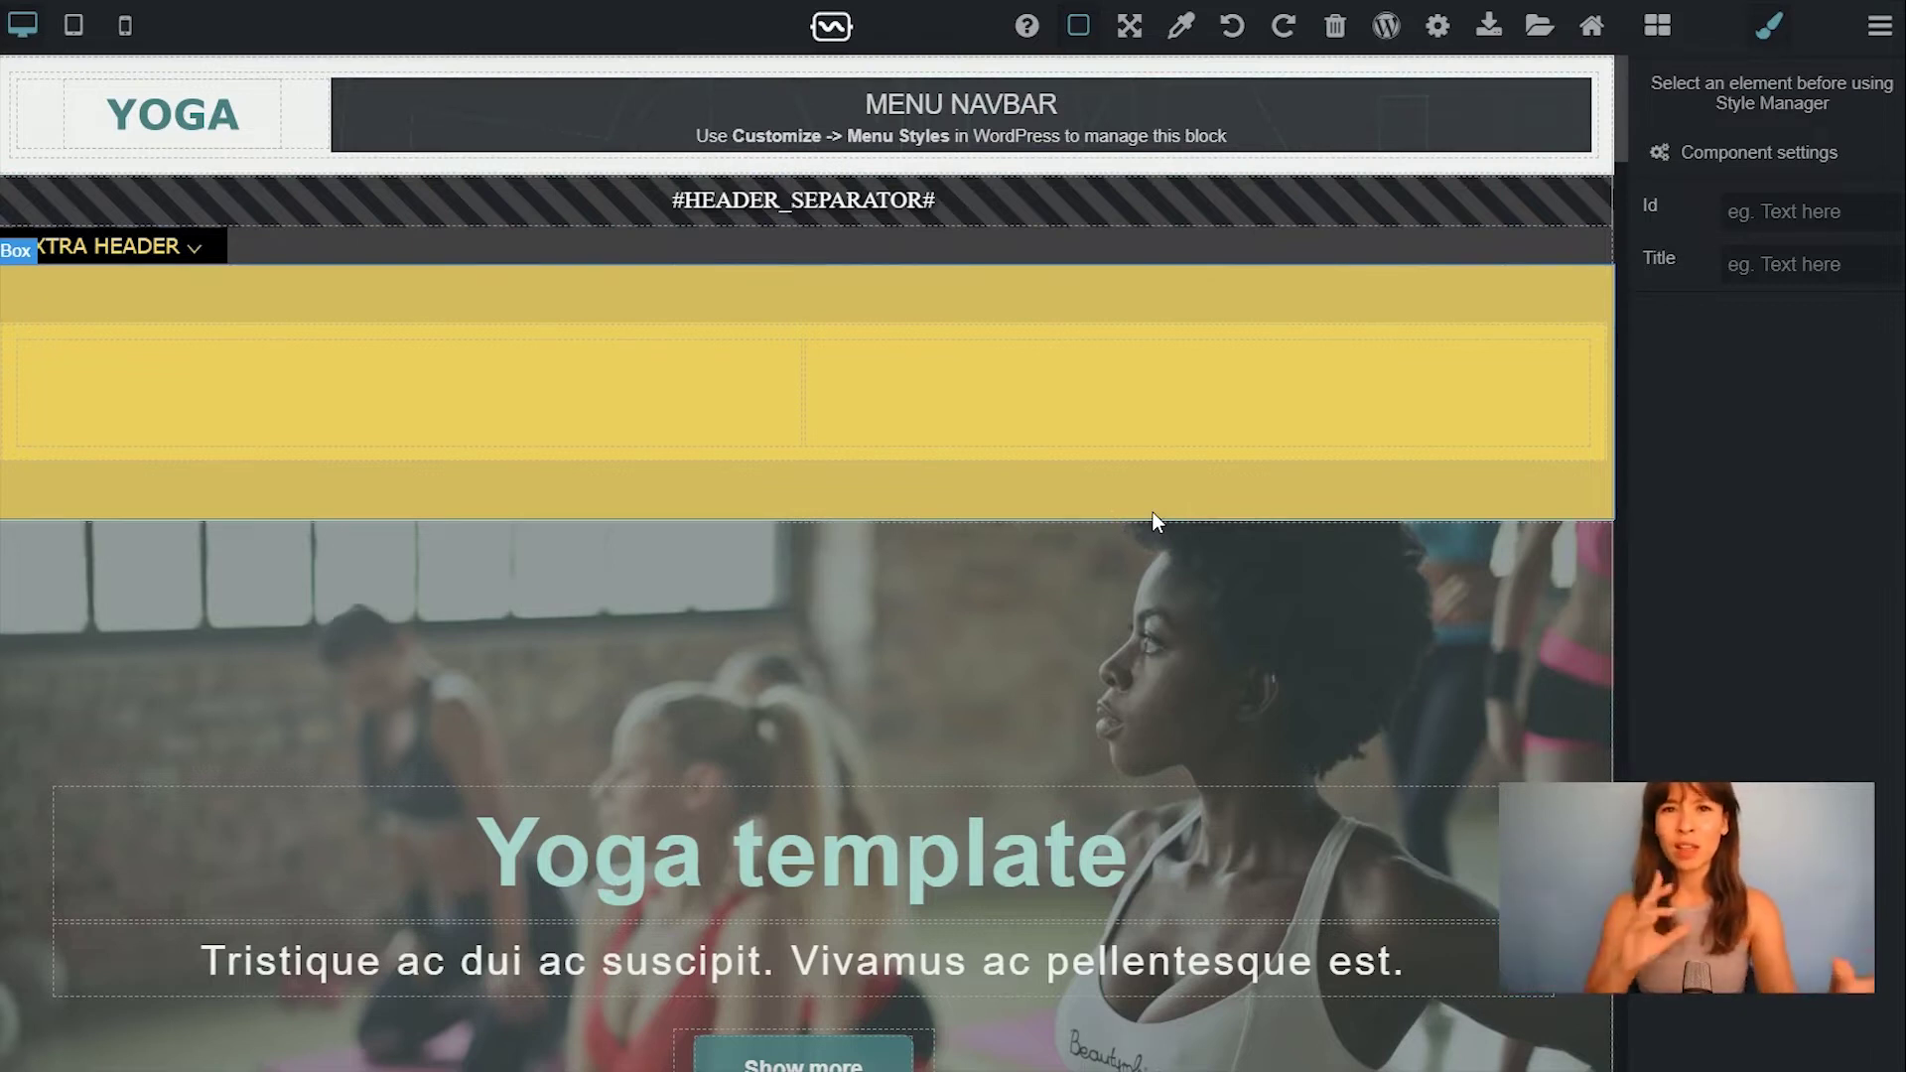
Step: Set the extra header row's Max width to 1200 px
left_click(1156, 552)
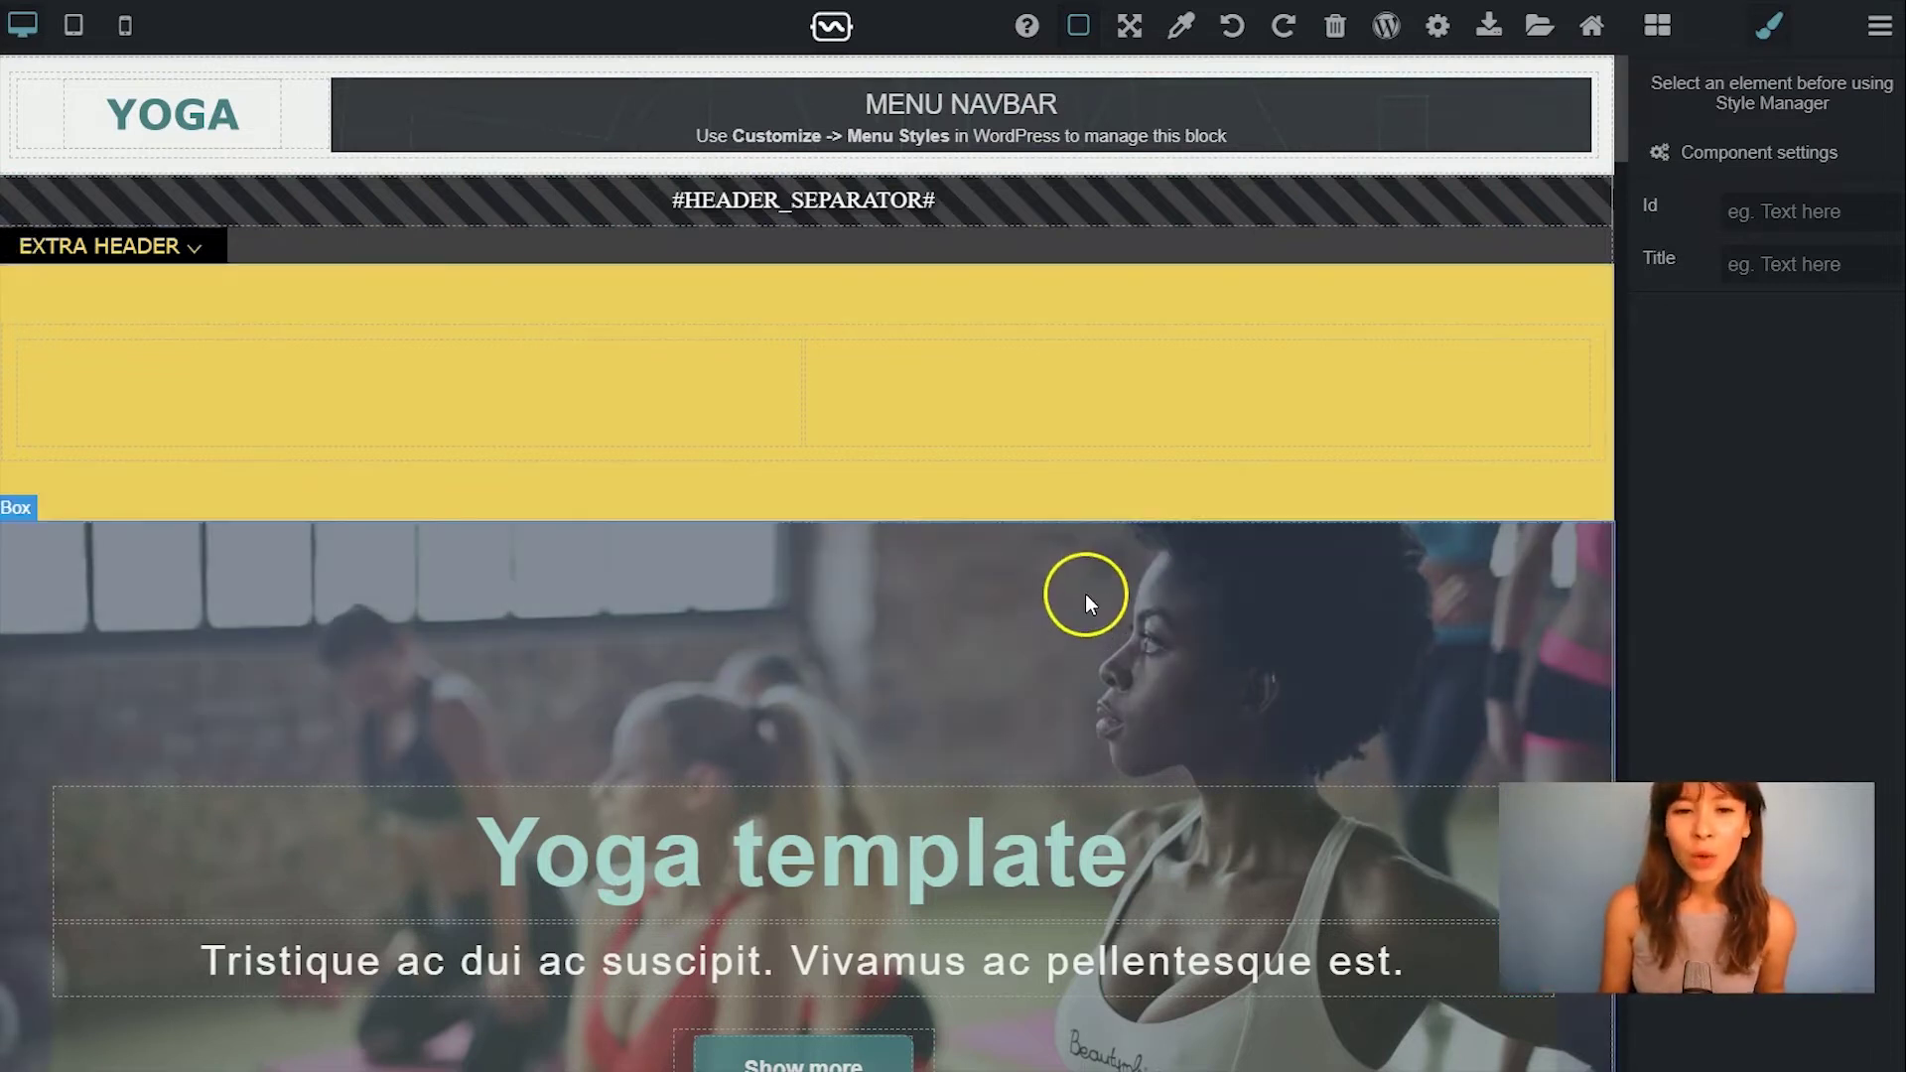
left_click(1582, 330)
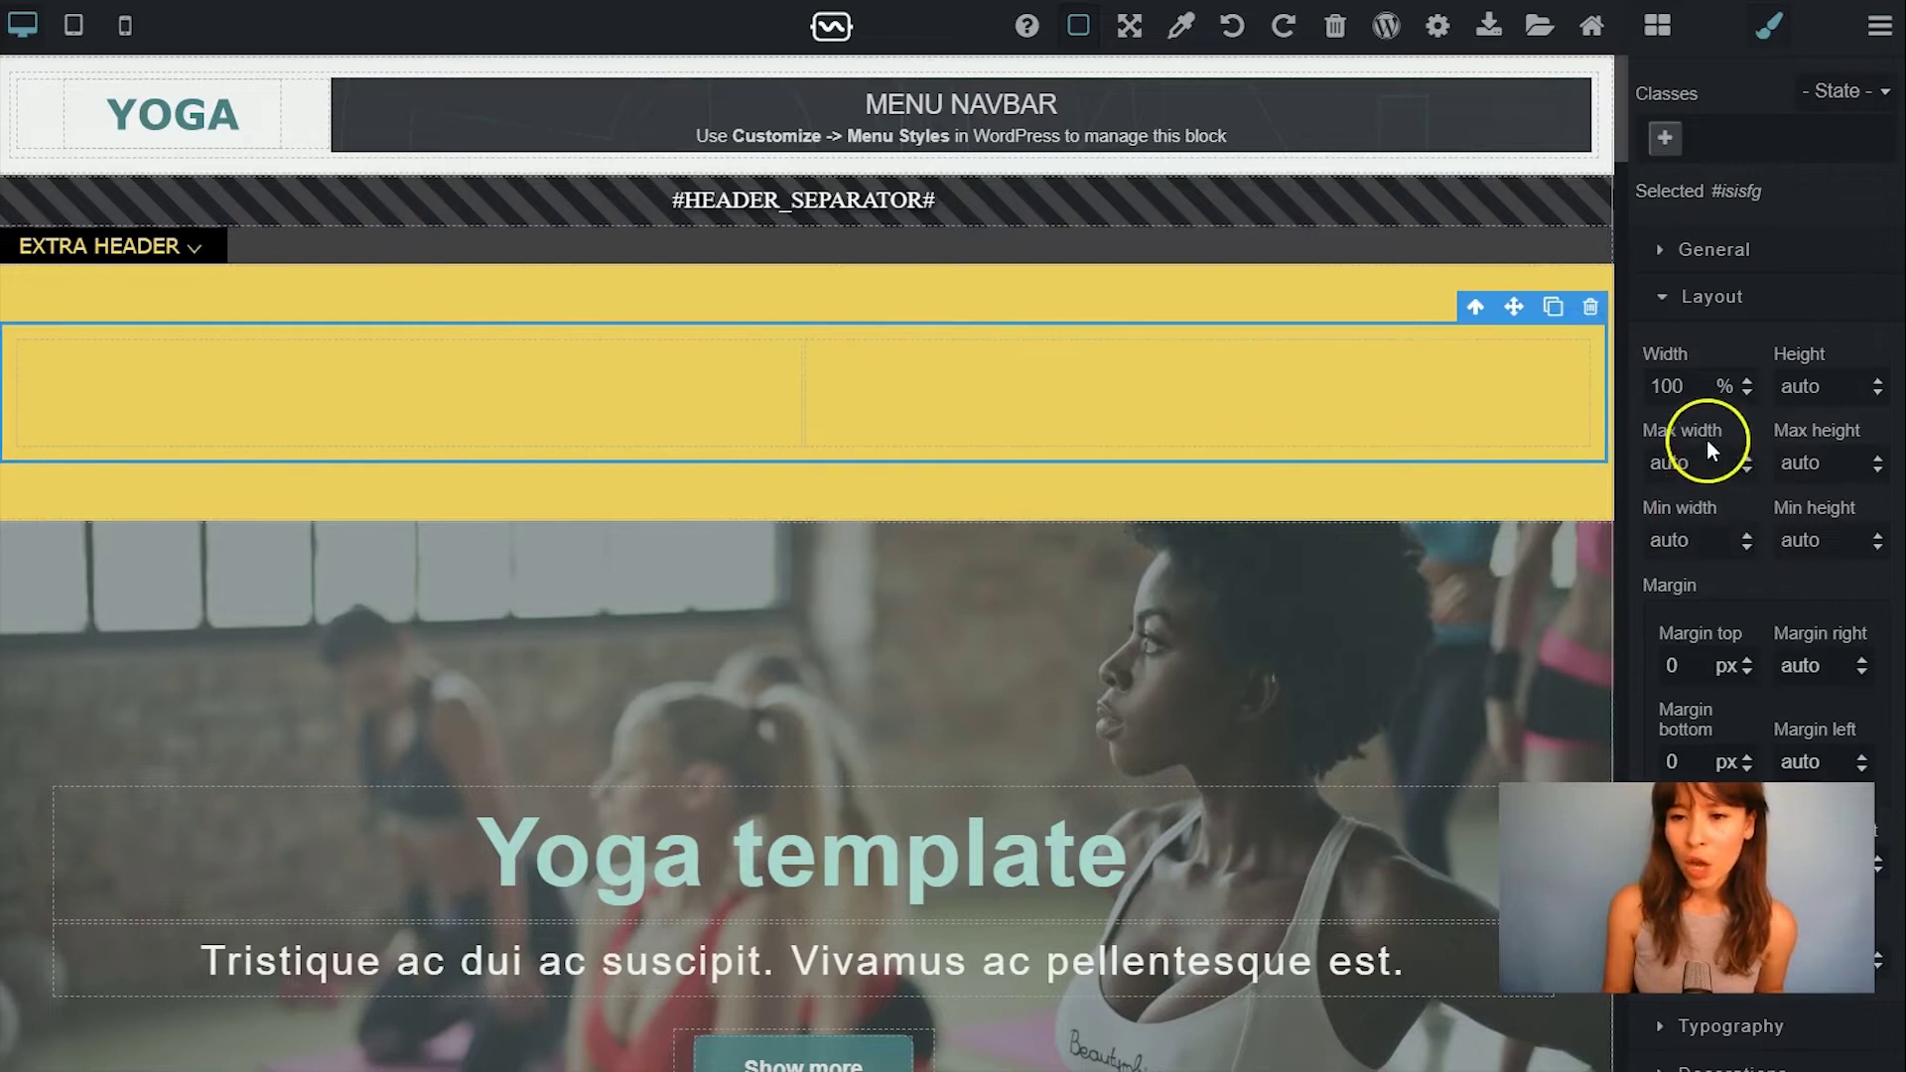
left_click(1708, 443)
type("1200")
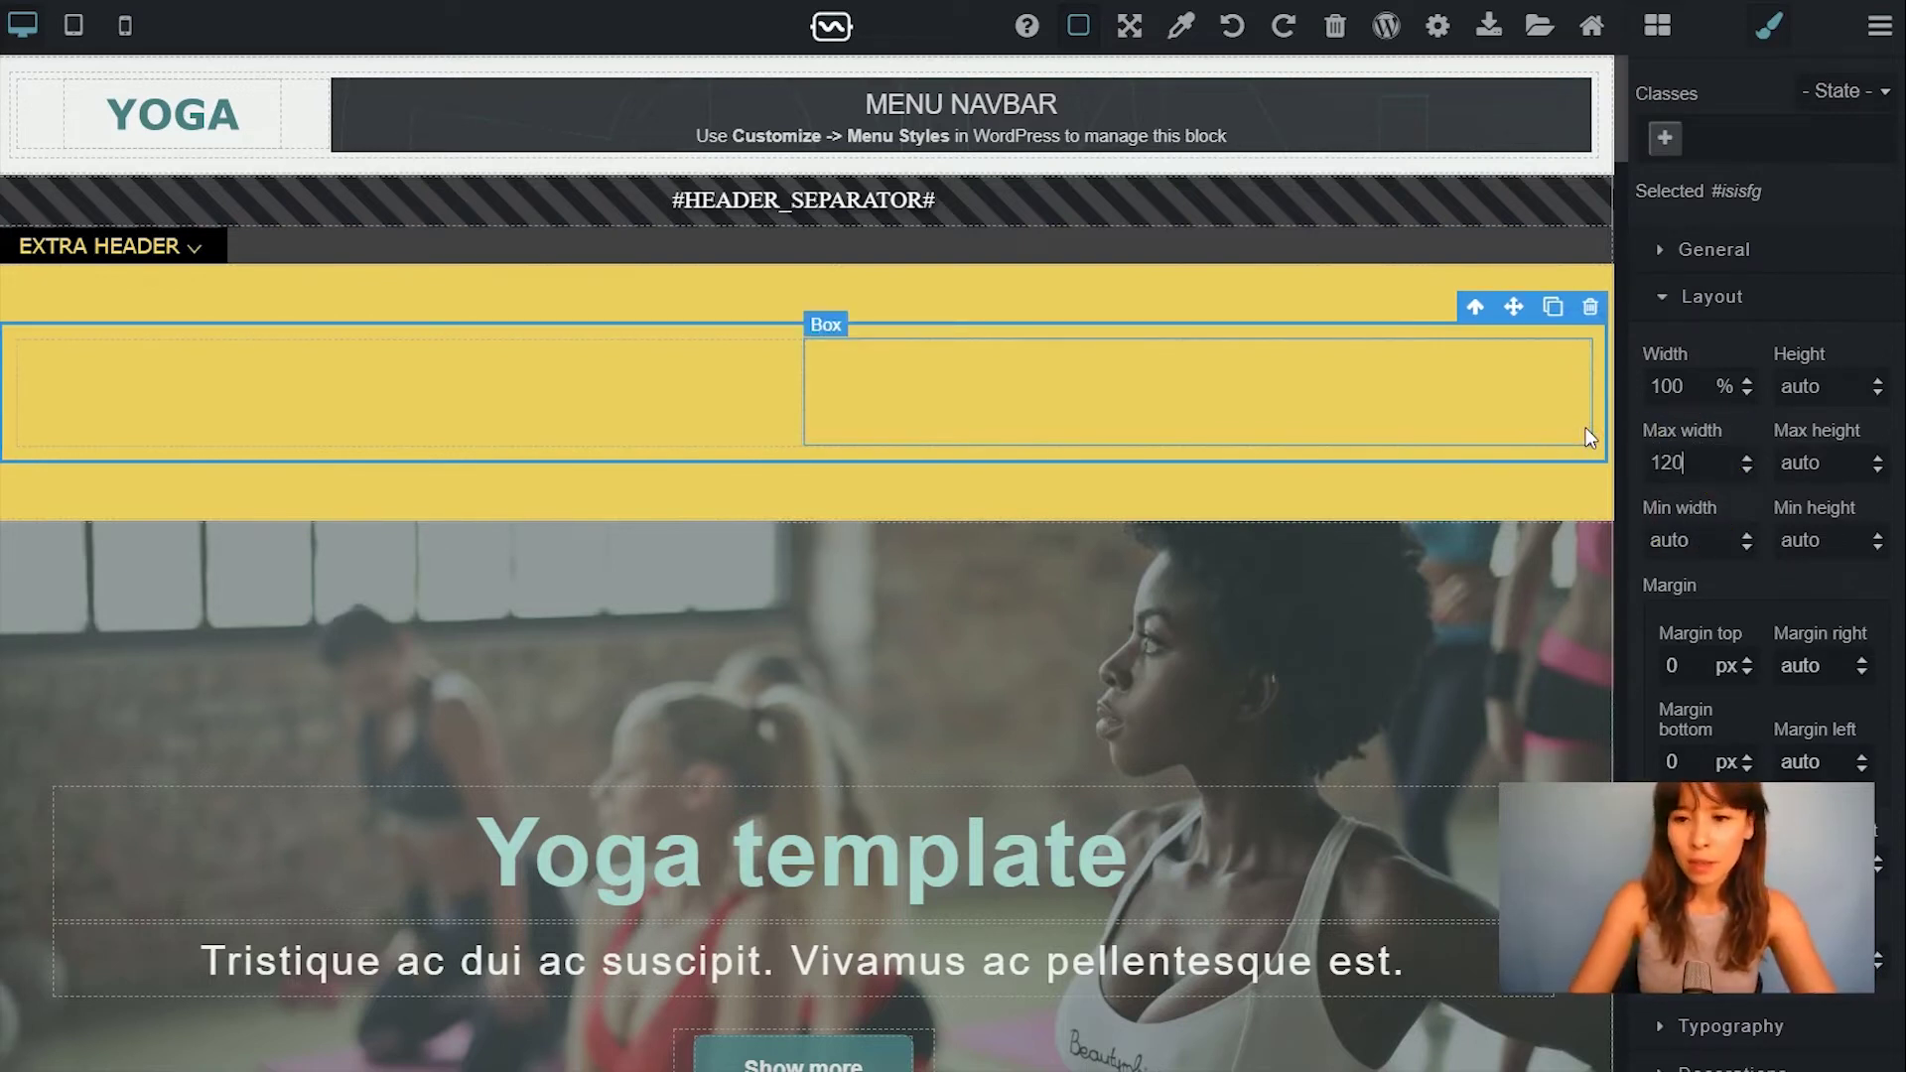
Step: Change both column boxes' width from 50 to 100% so they stack
left_click(651, 419)
double_click(1664, 384)
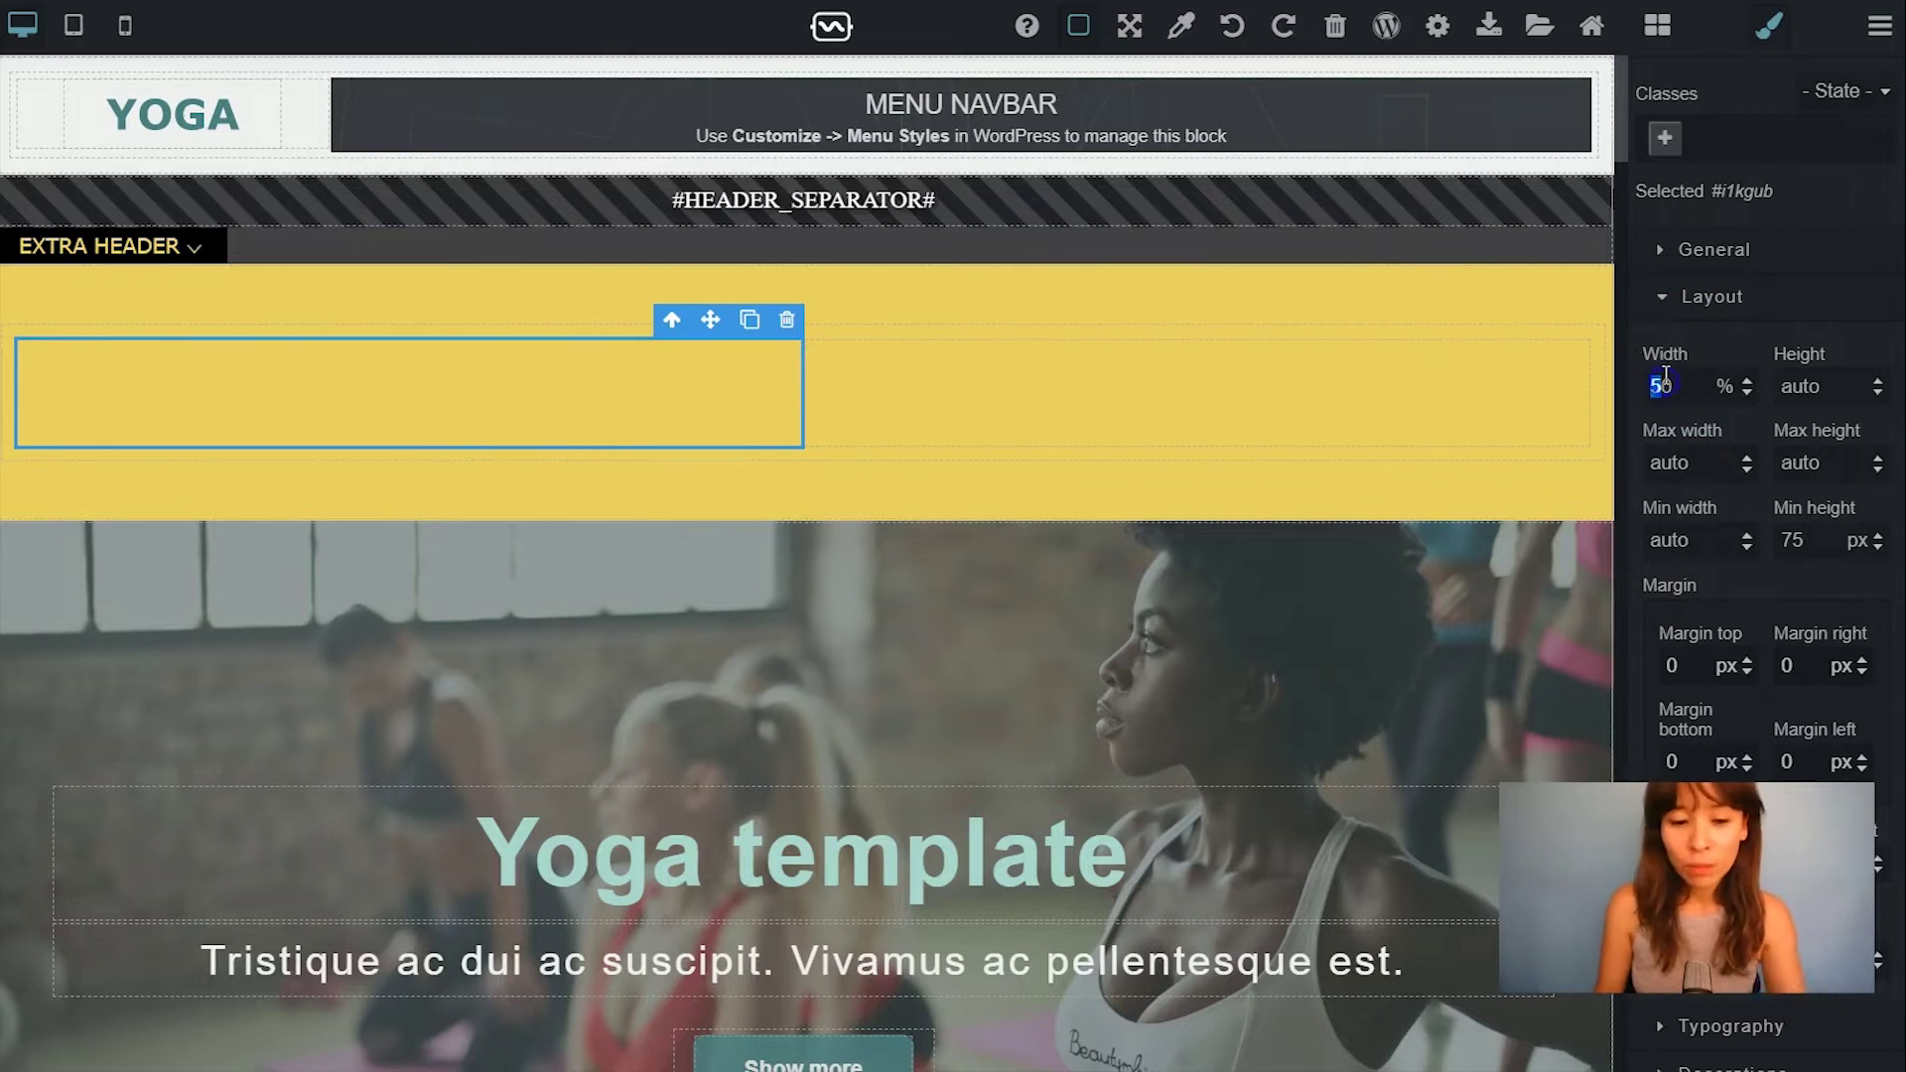
type("1000")
key("Return")
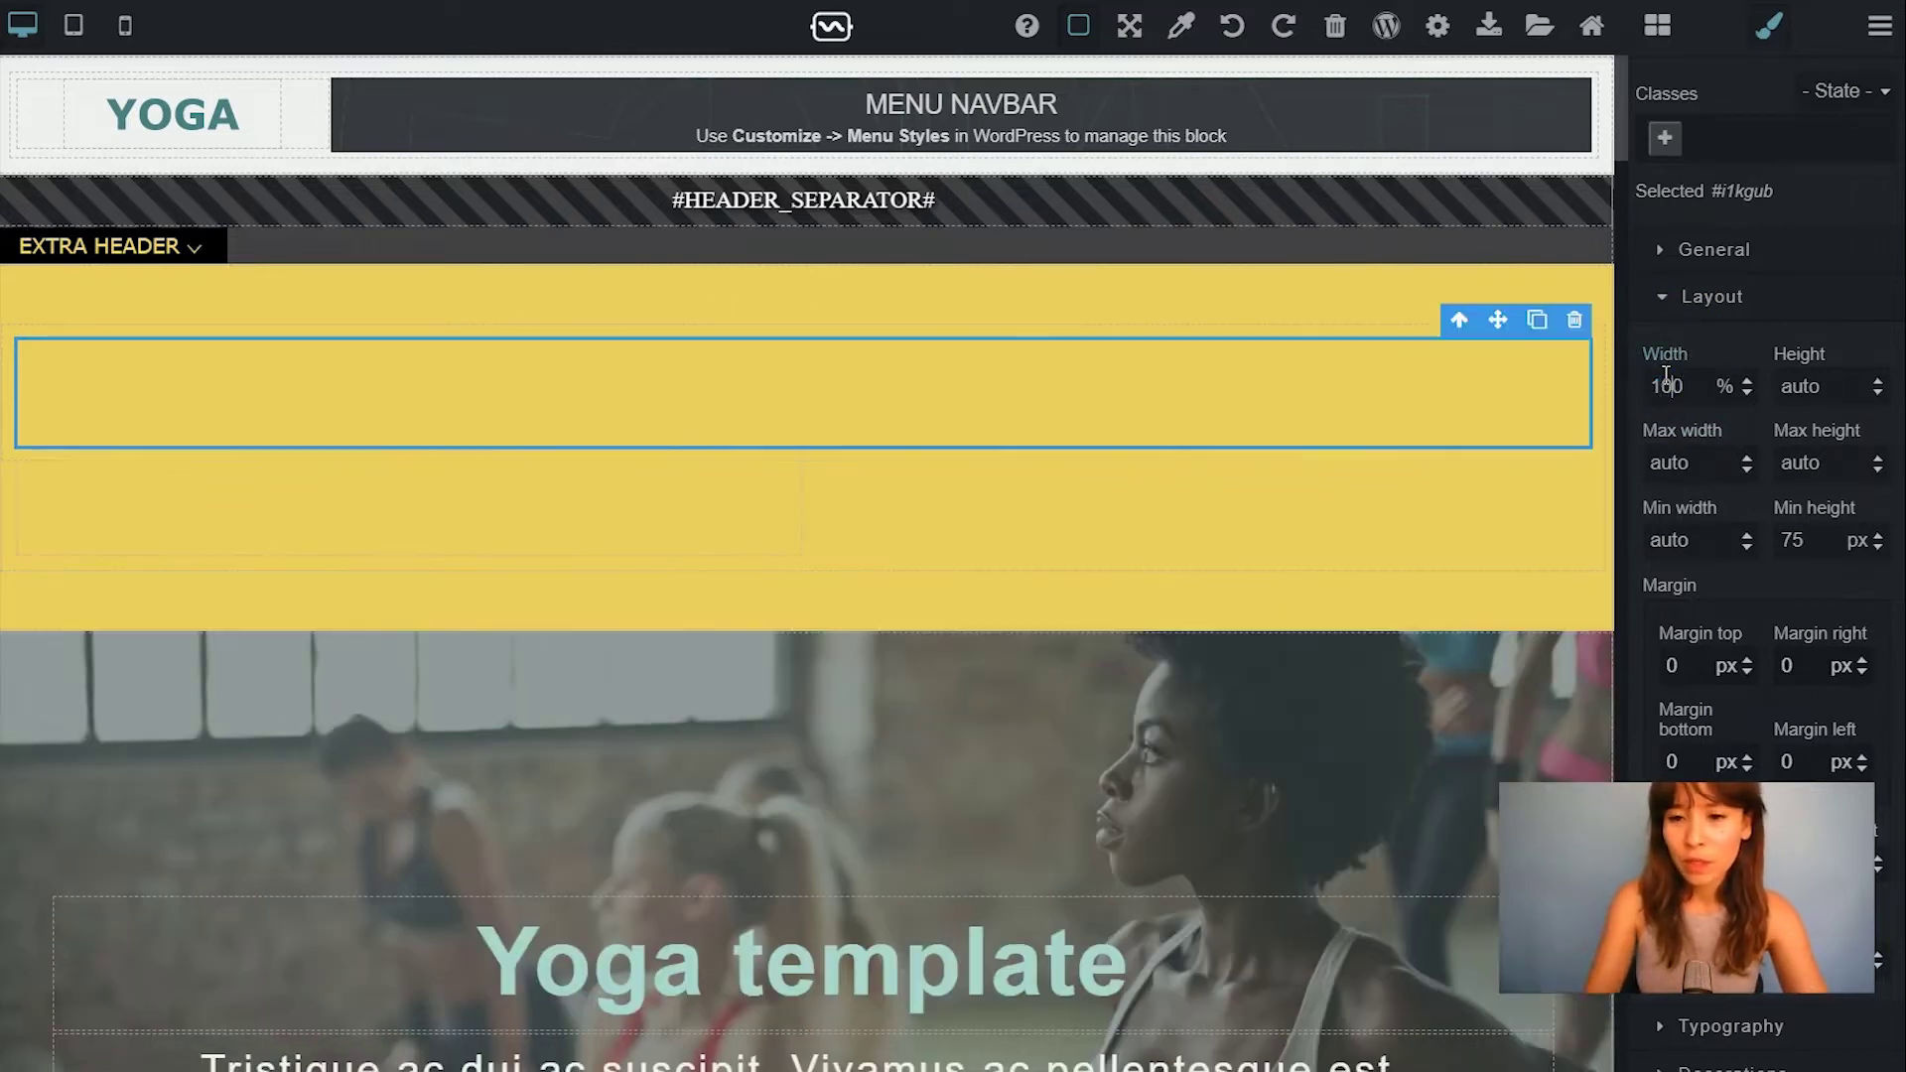
left_click(679, 479)
left_click_drag(1643, 378, 1647, 375)
type("100")
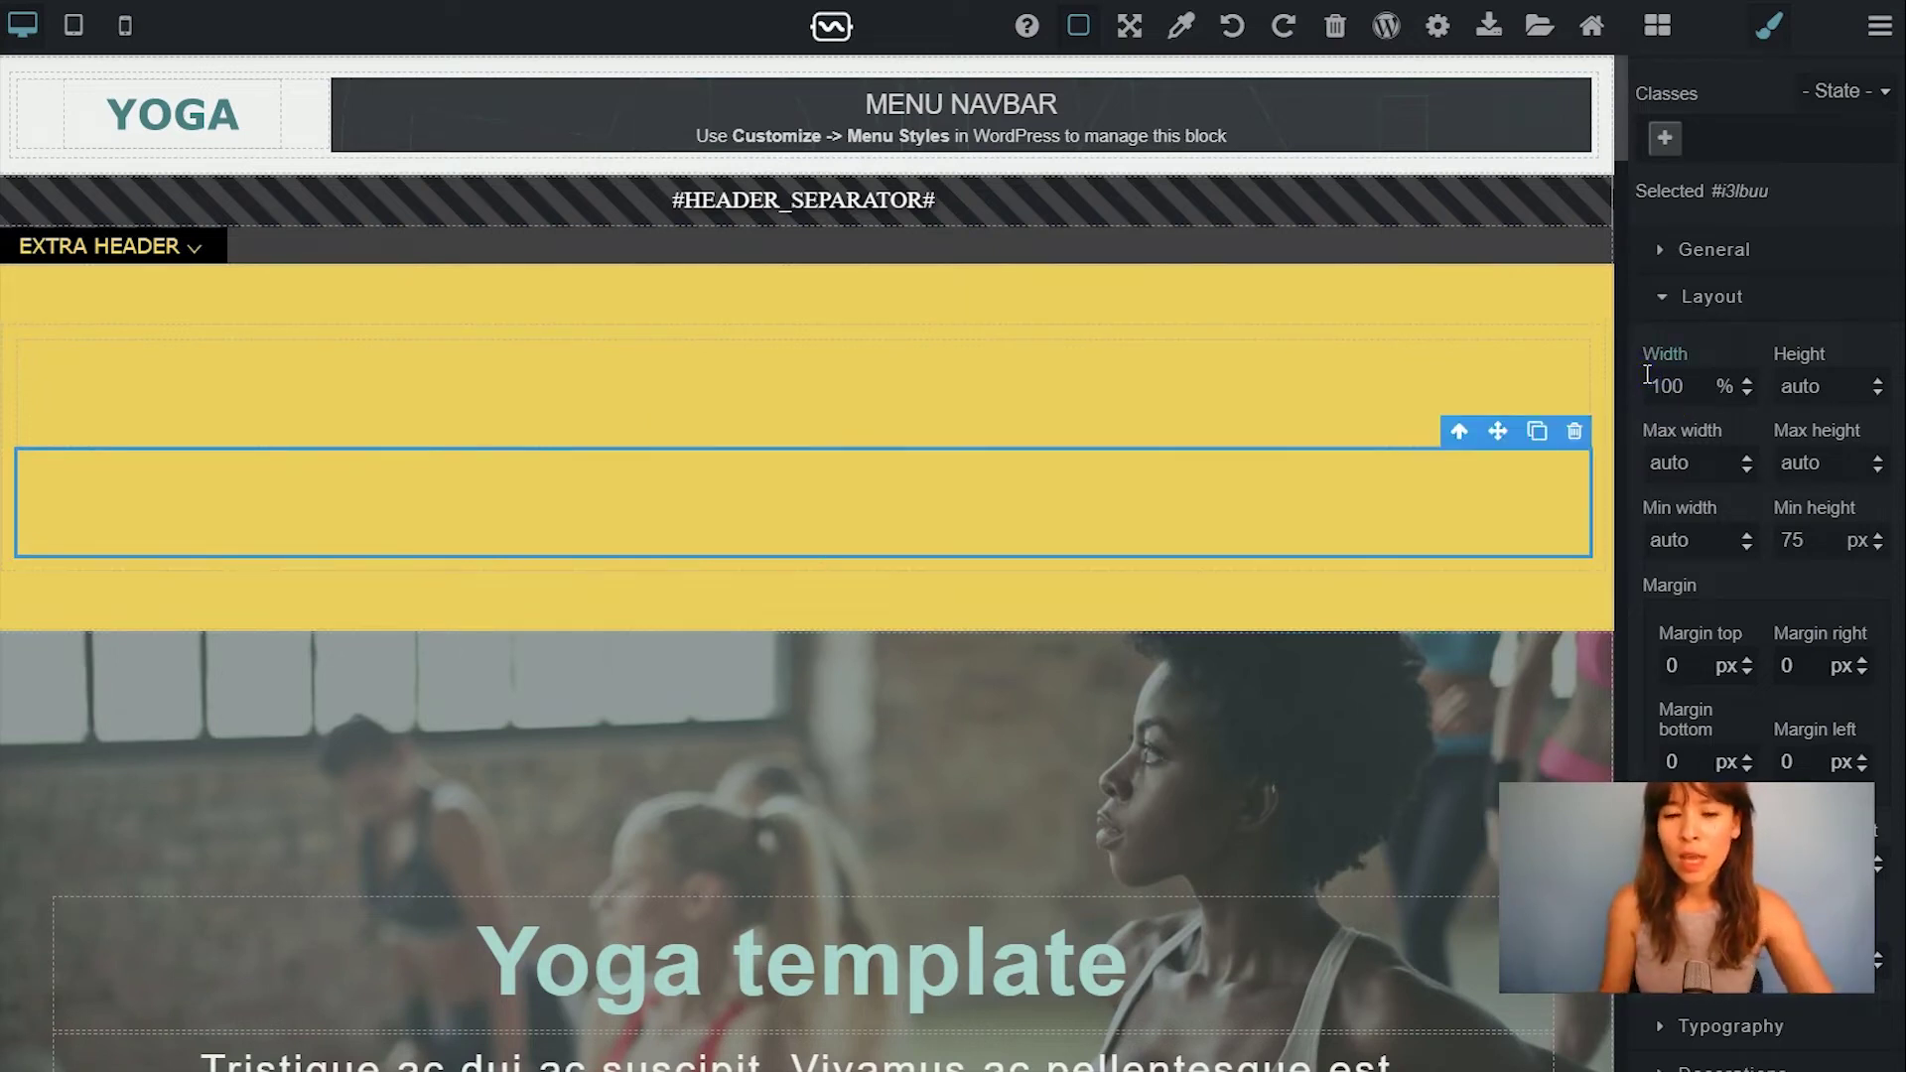
left_click(1624, 318)
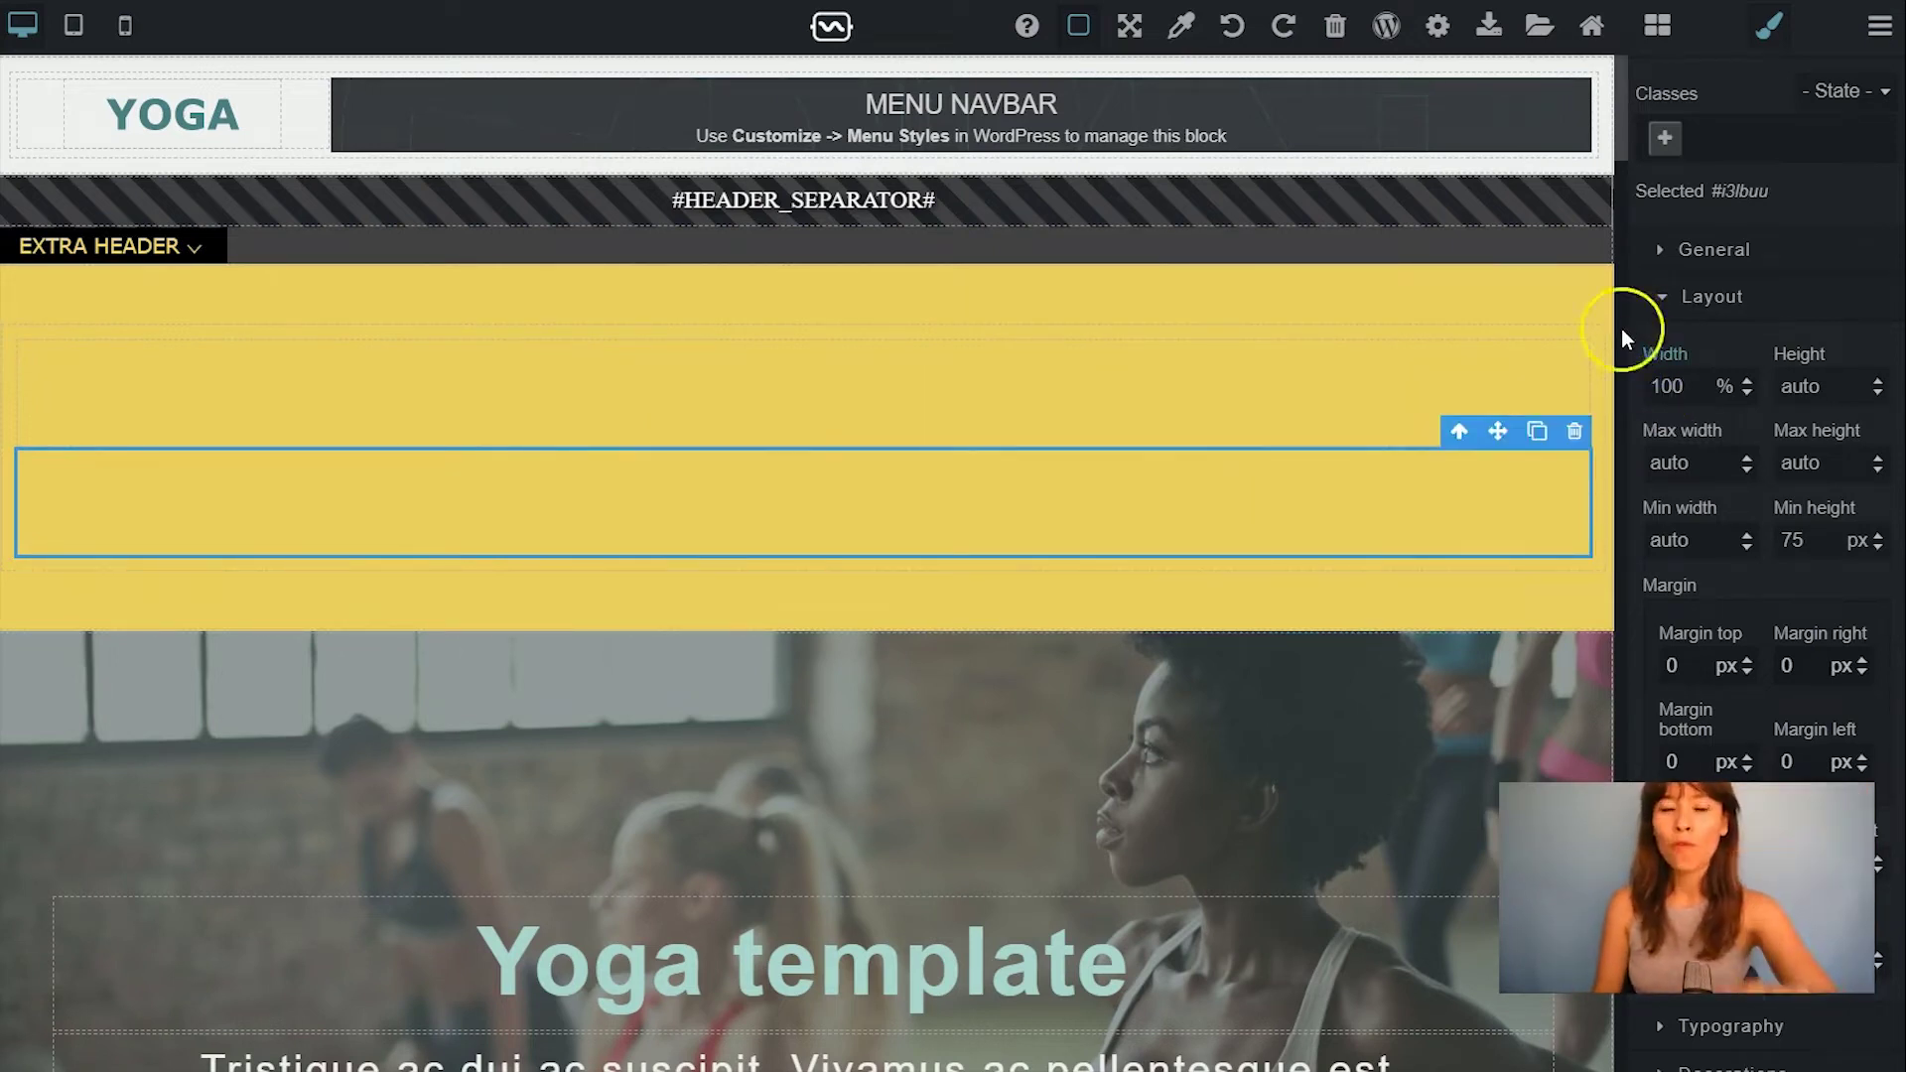
Step: Add an Image block to the top box using yellow-creative-logo-h-aee.png
left_click(1658, 25)
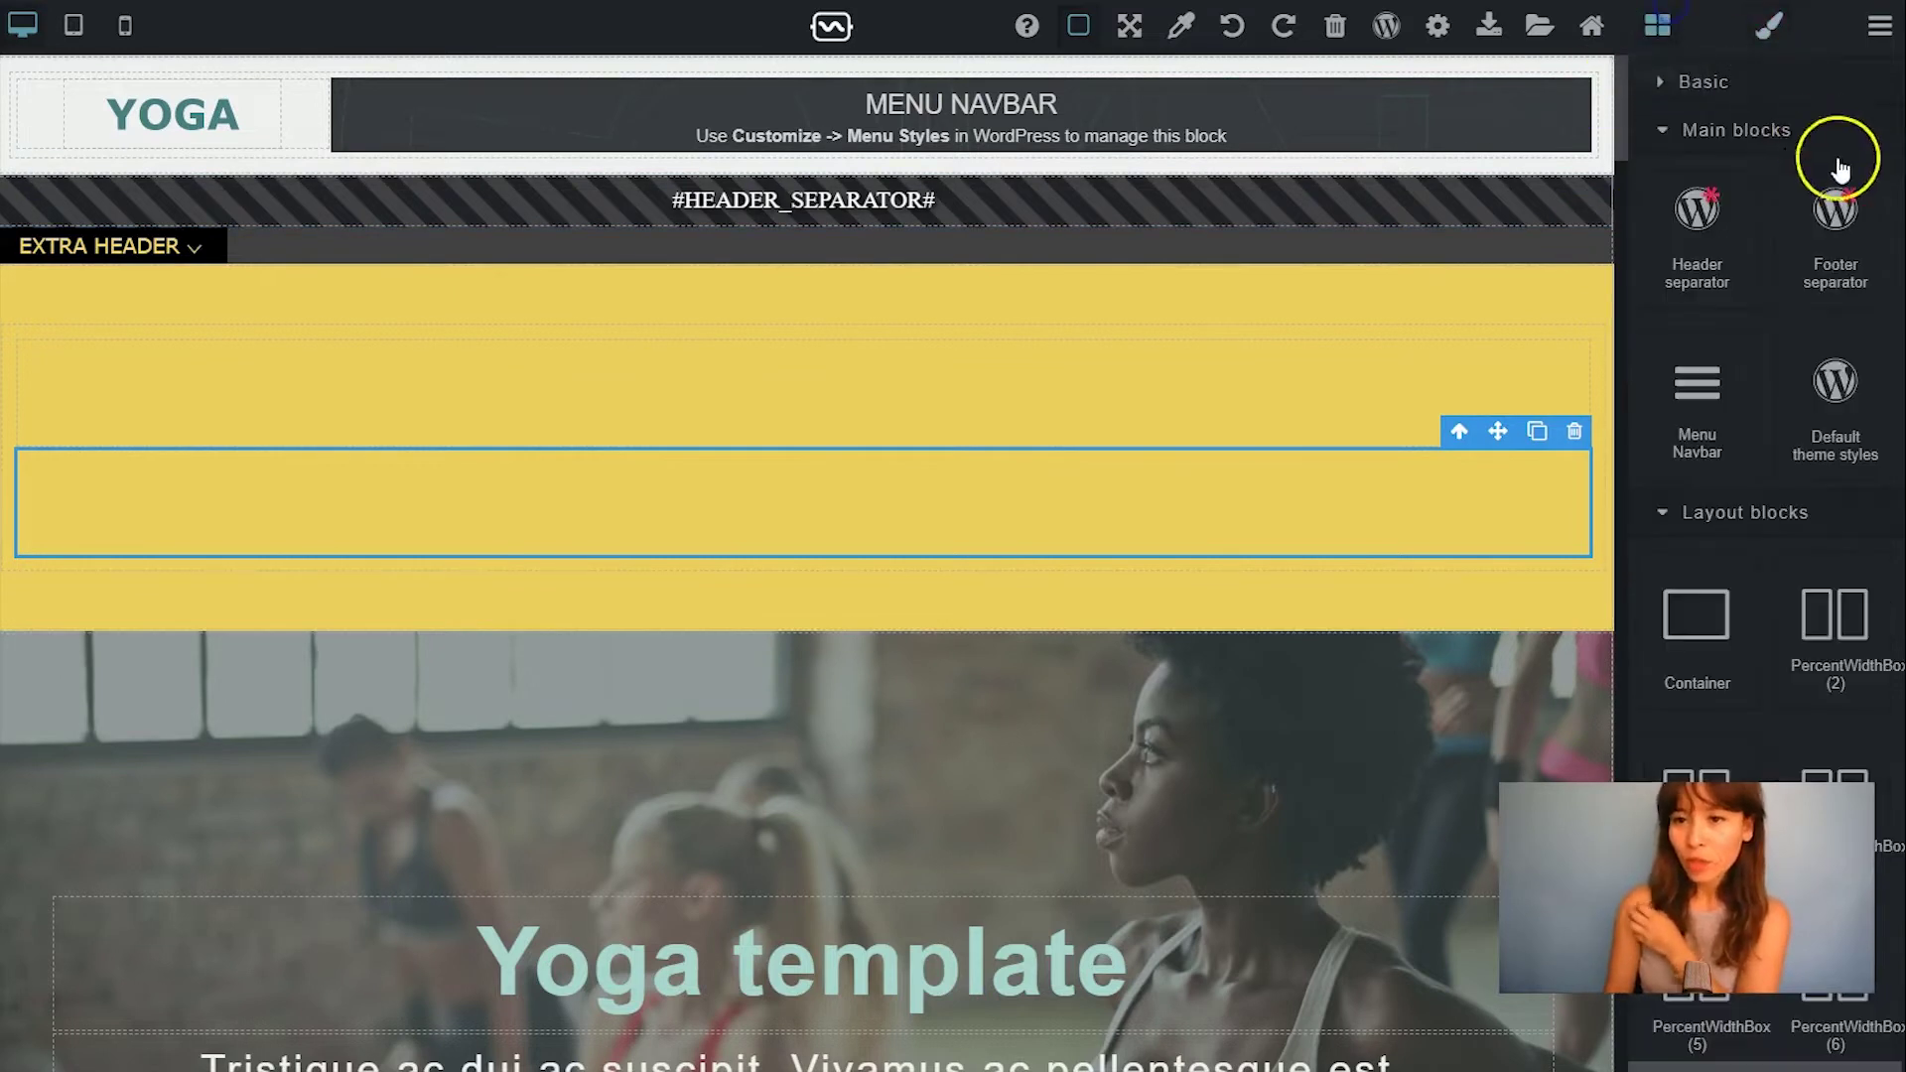
left_click(1777, 76)
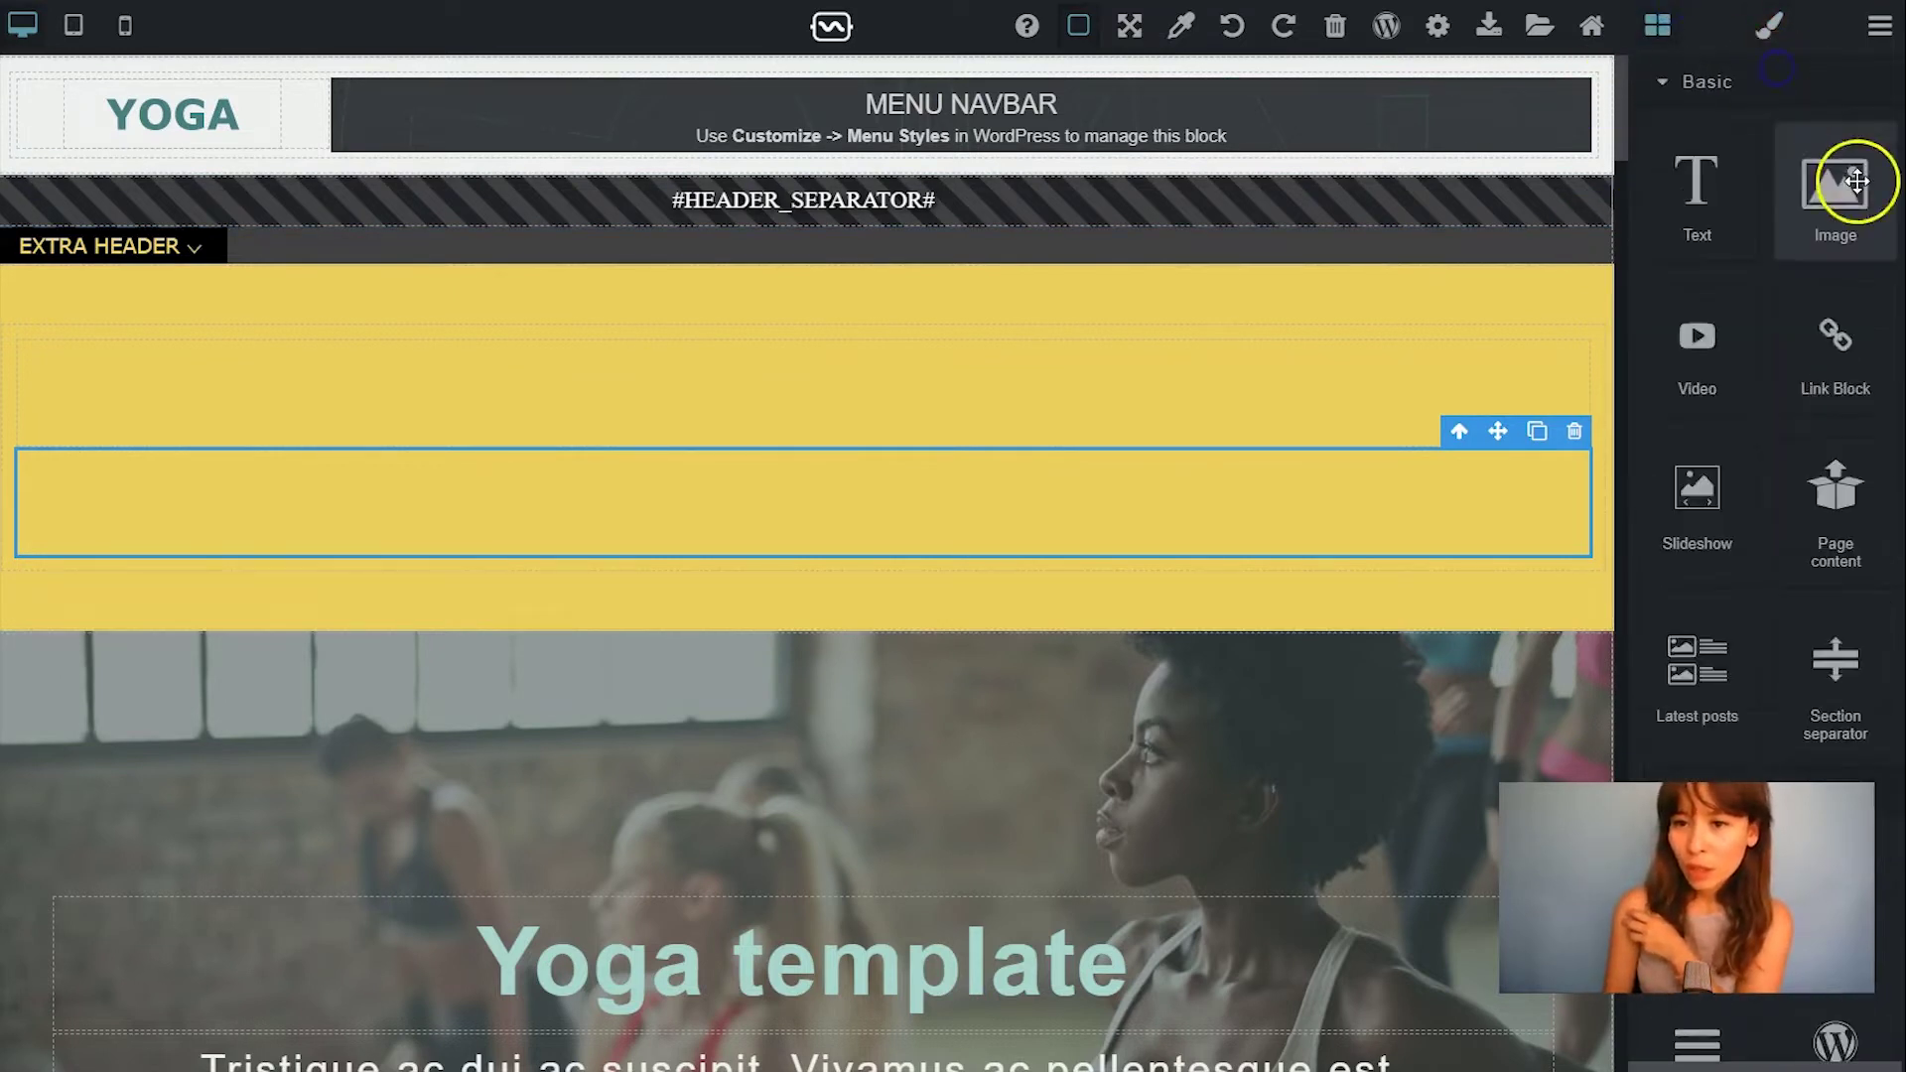
left_click_drag(1856, 181, 874, 407)
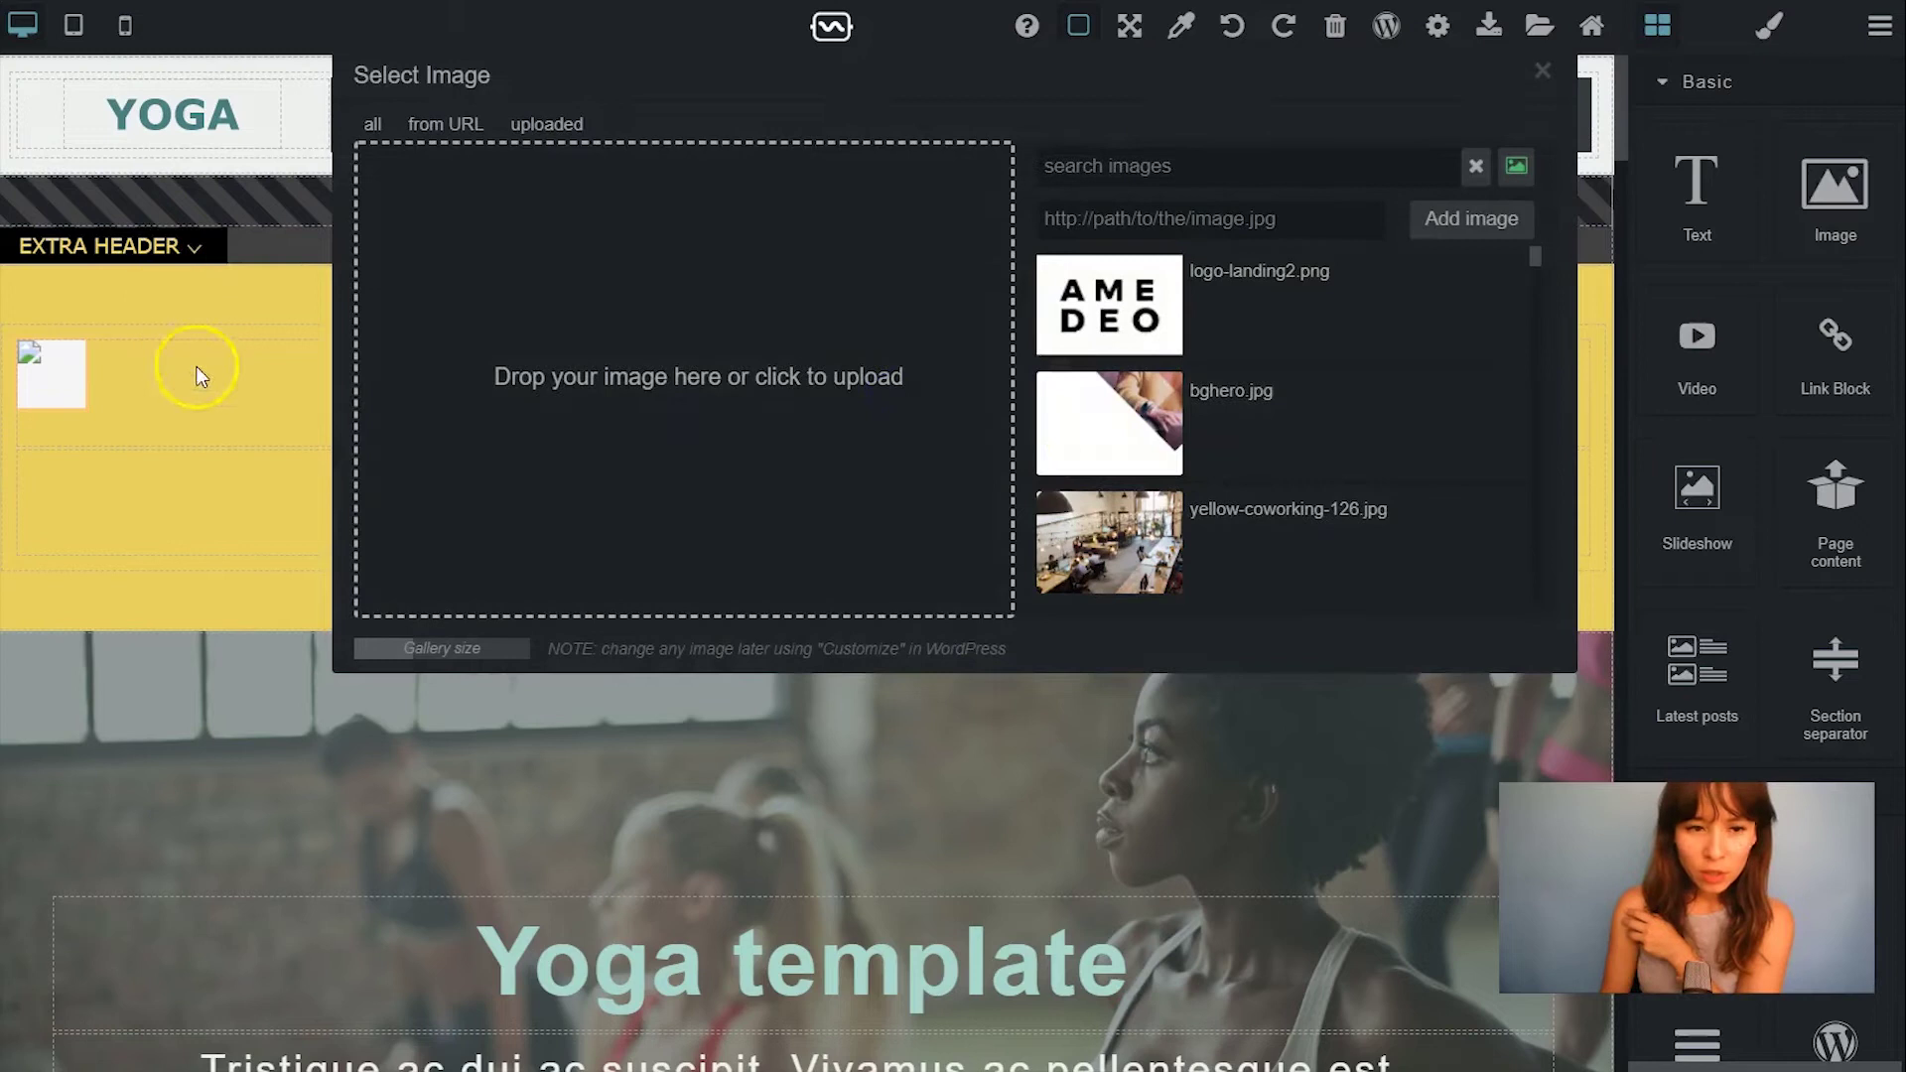
scroll(1123, 397, "down", 3)
left_click(1123, 397)
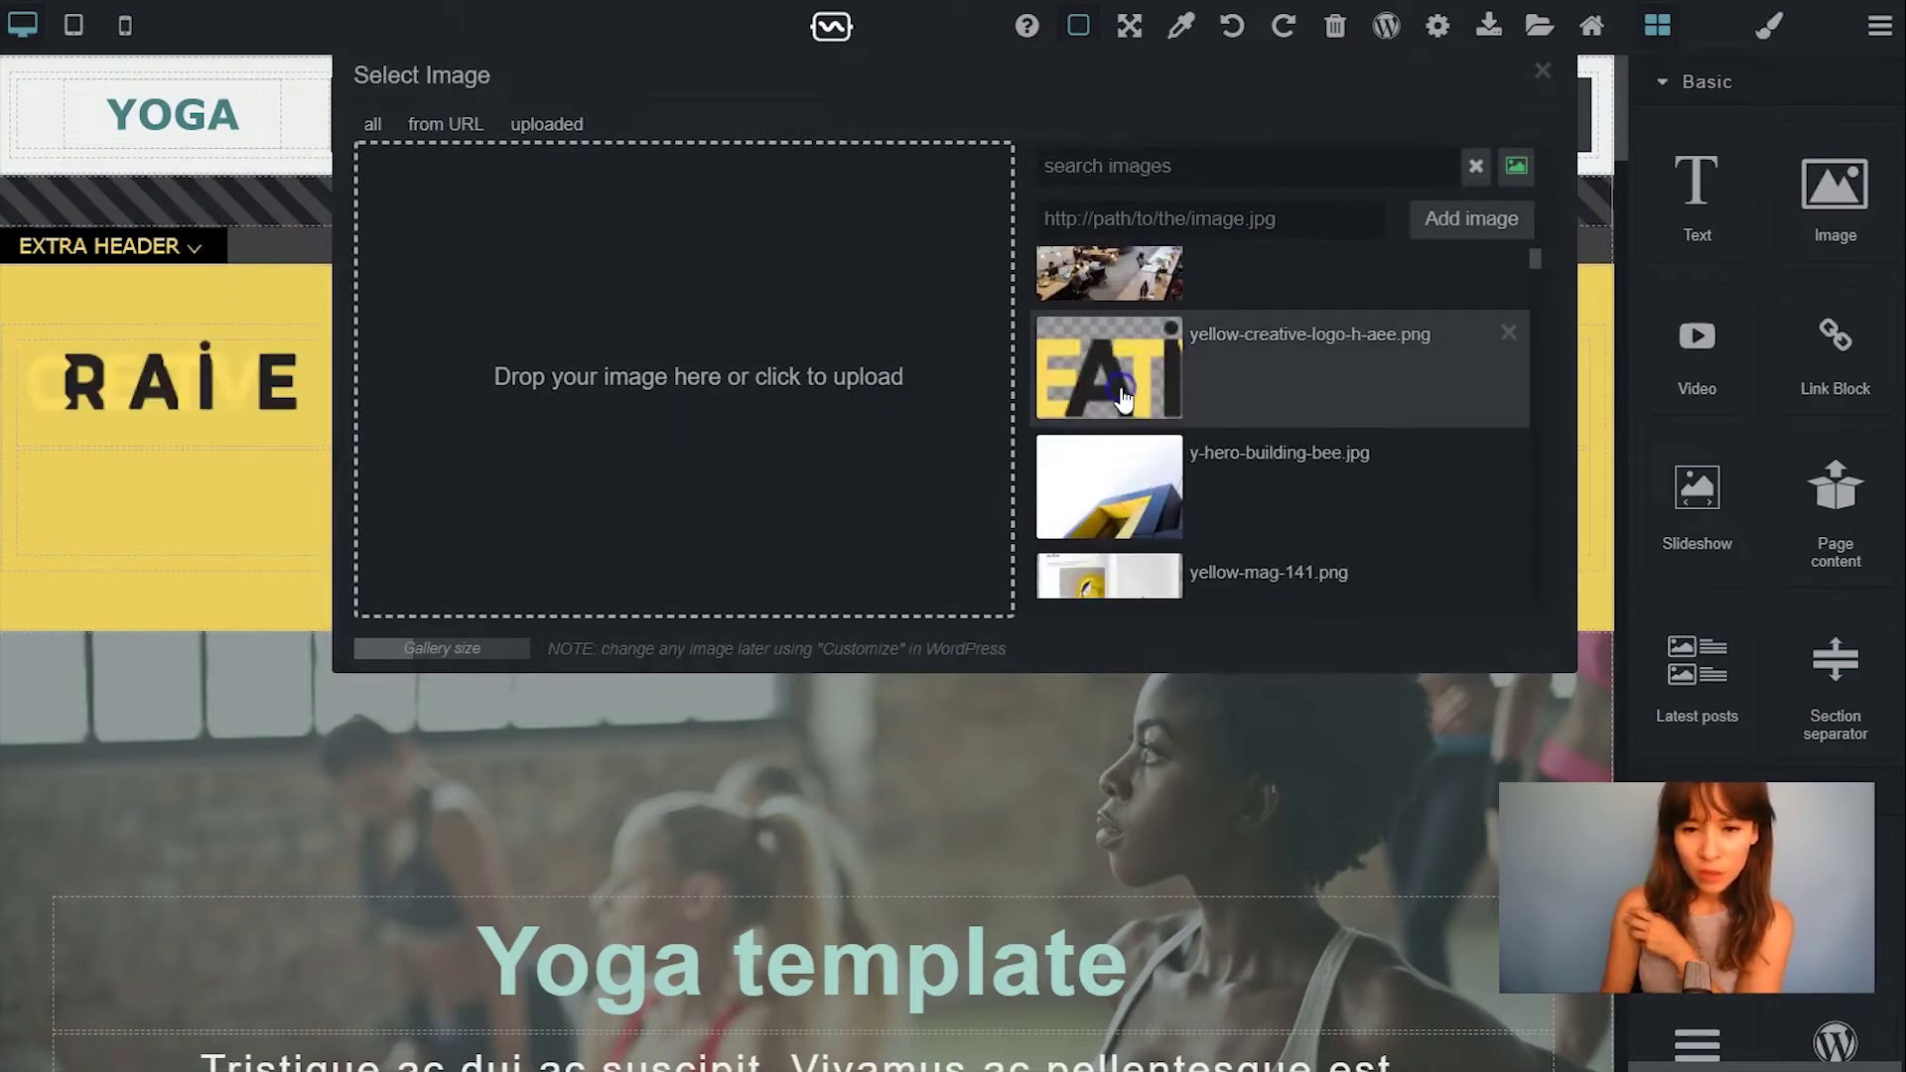
left_click(1543, 70)
Step: Center the CREATIVE logo within its extra header box
left_click(1243, 394)
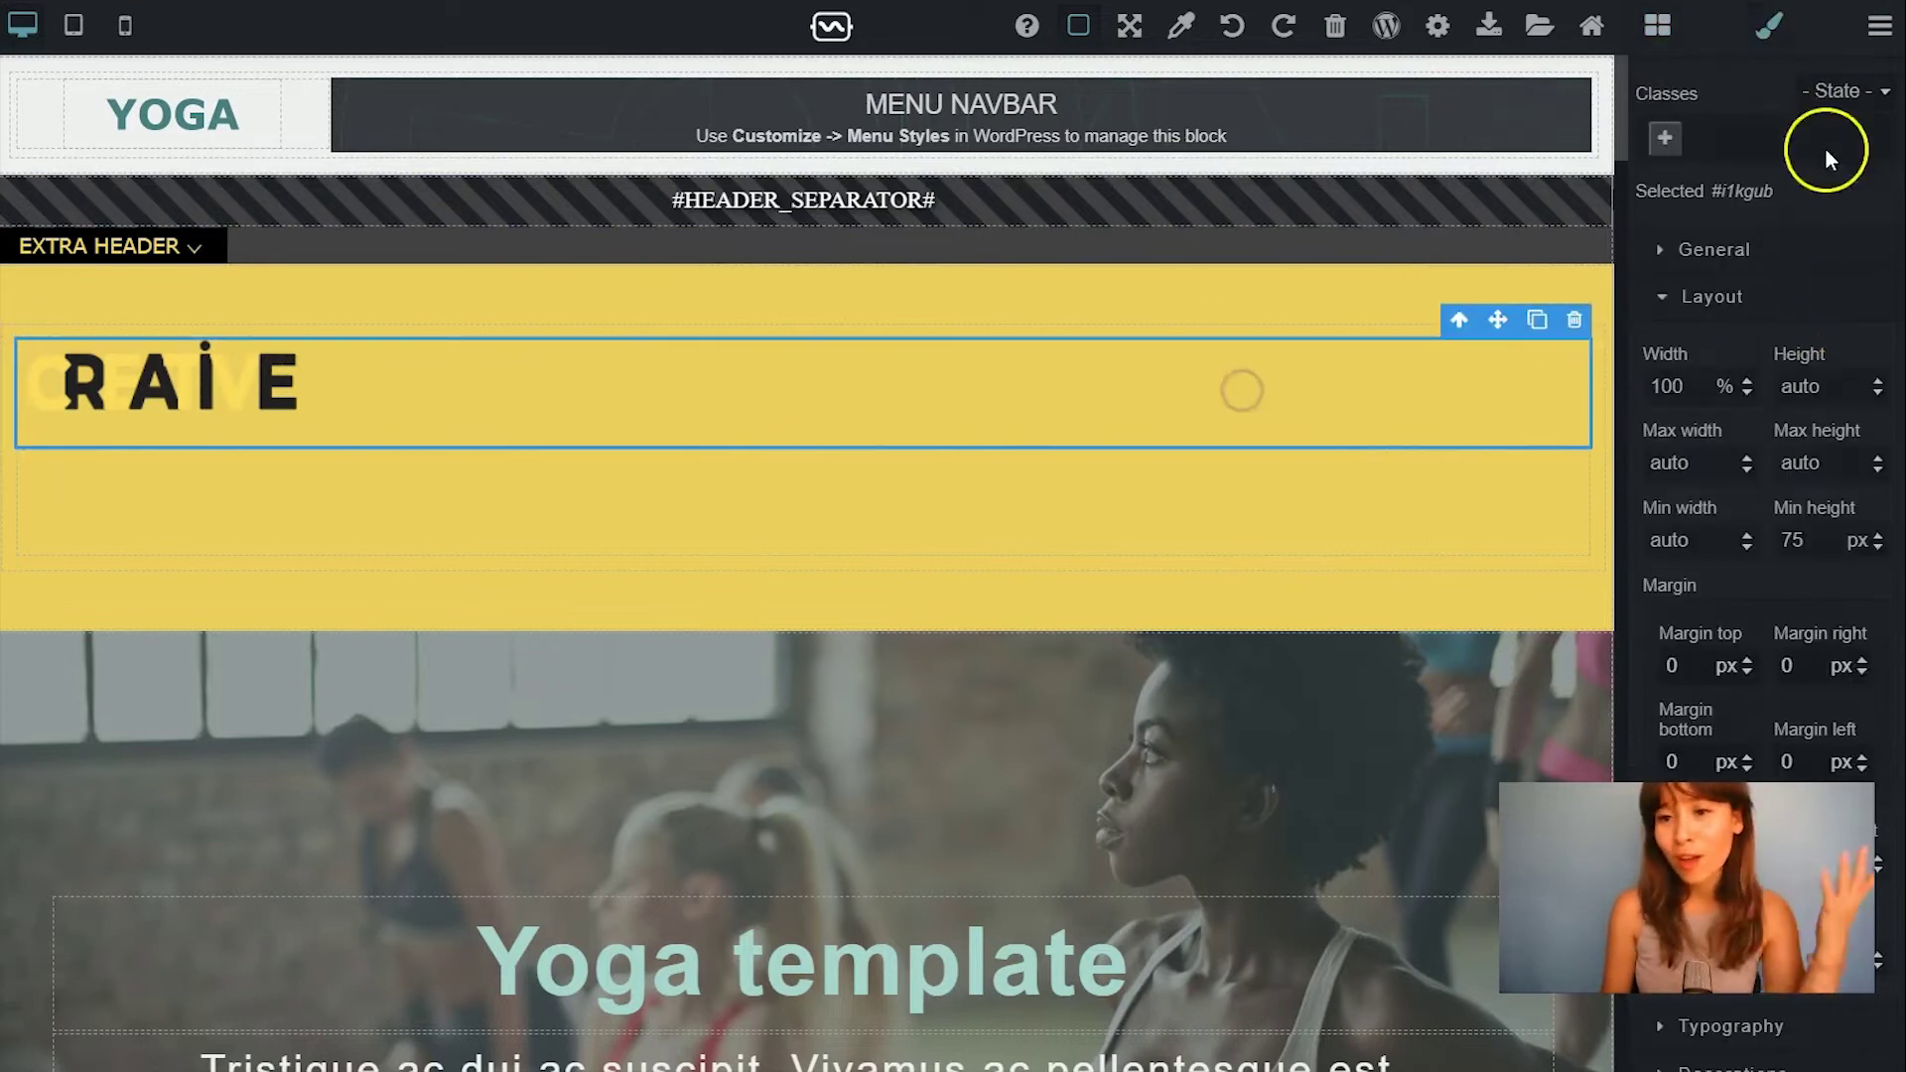
left_click(1738, 297)
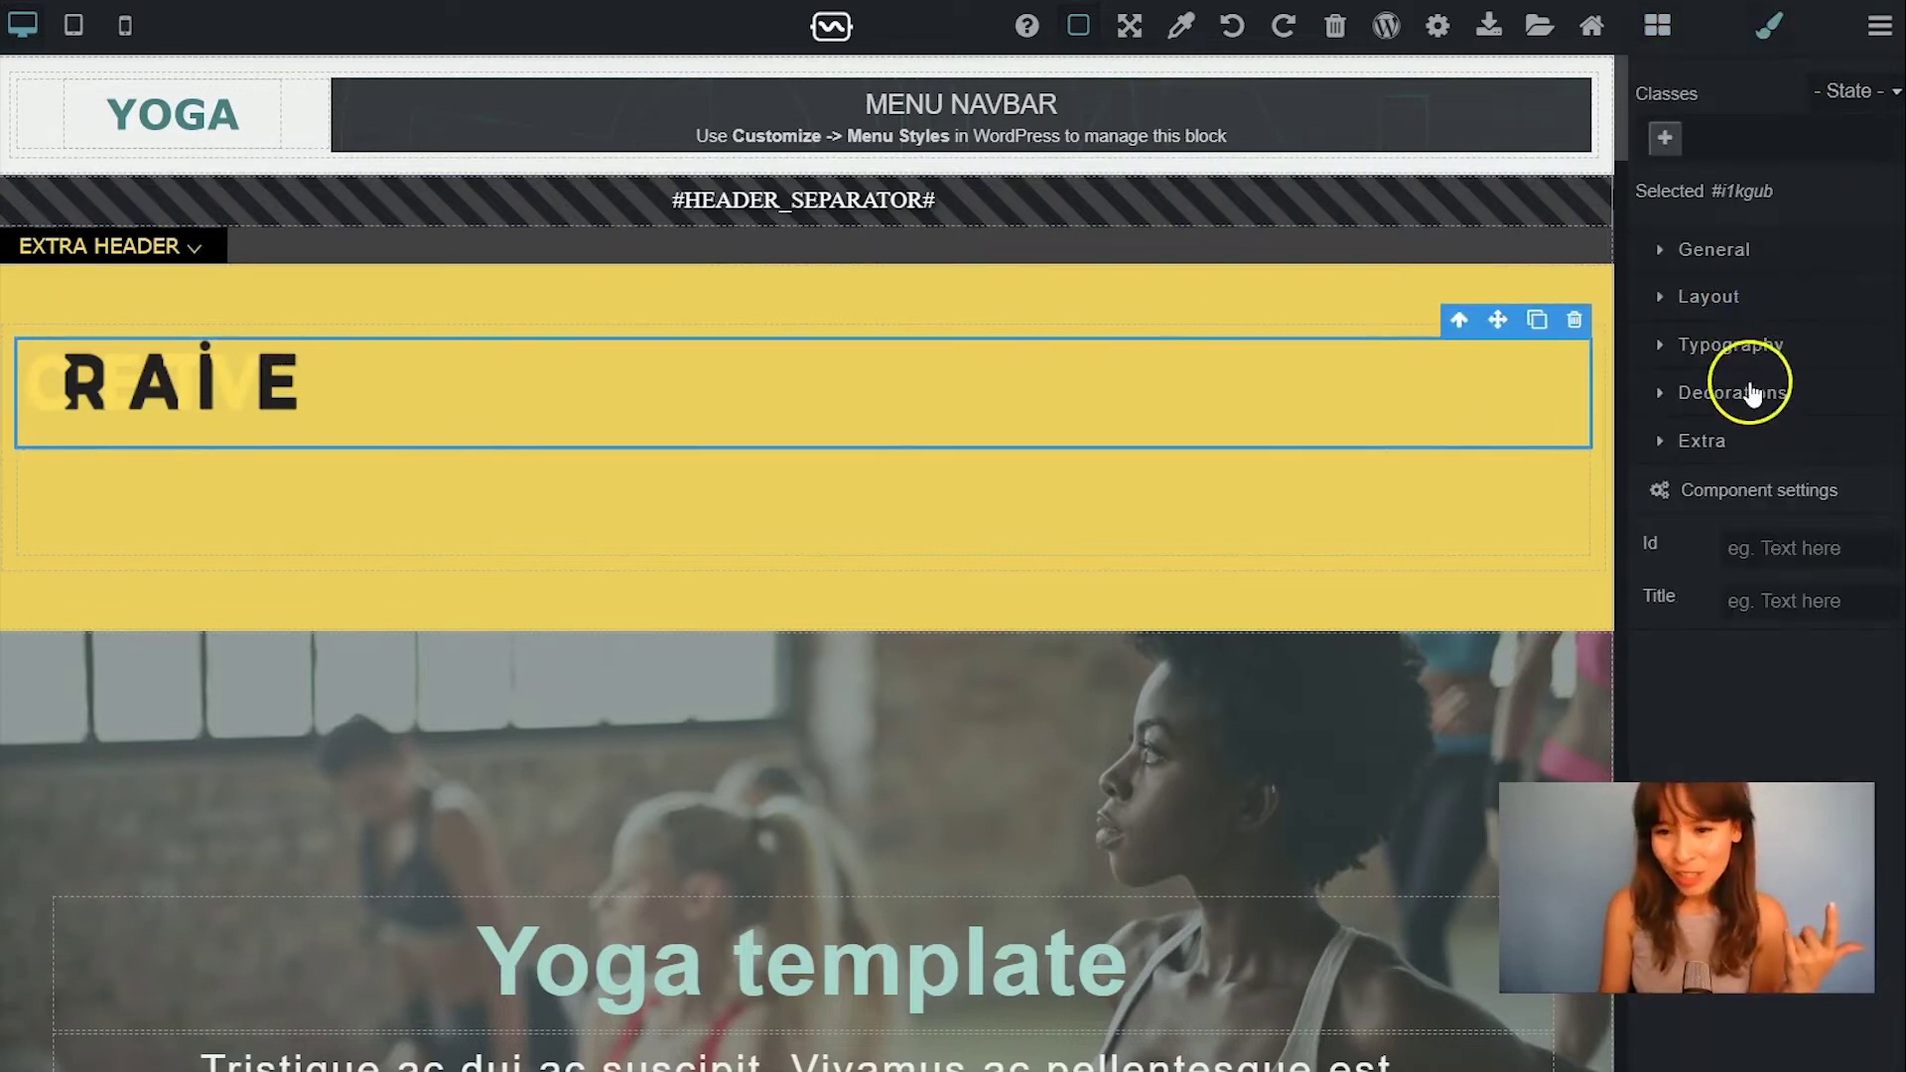
left_click(1747, 363)
Step: Drop the Menu Navbar block into the yellow extra header beneath the CREATIVE logo
left_click(1732, 749)
scroll(1681, 341, "down", 5)
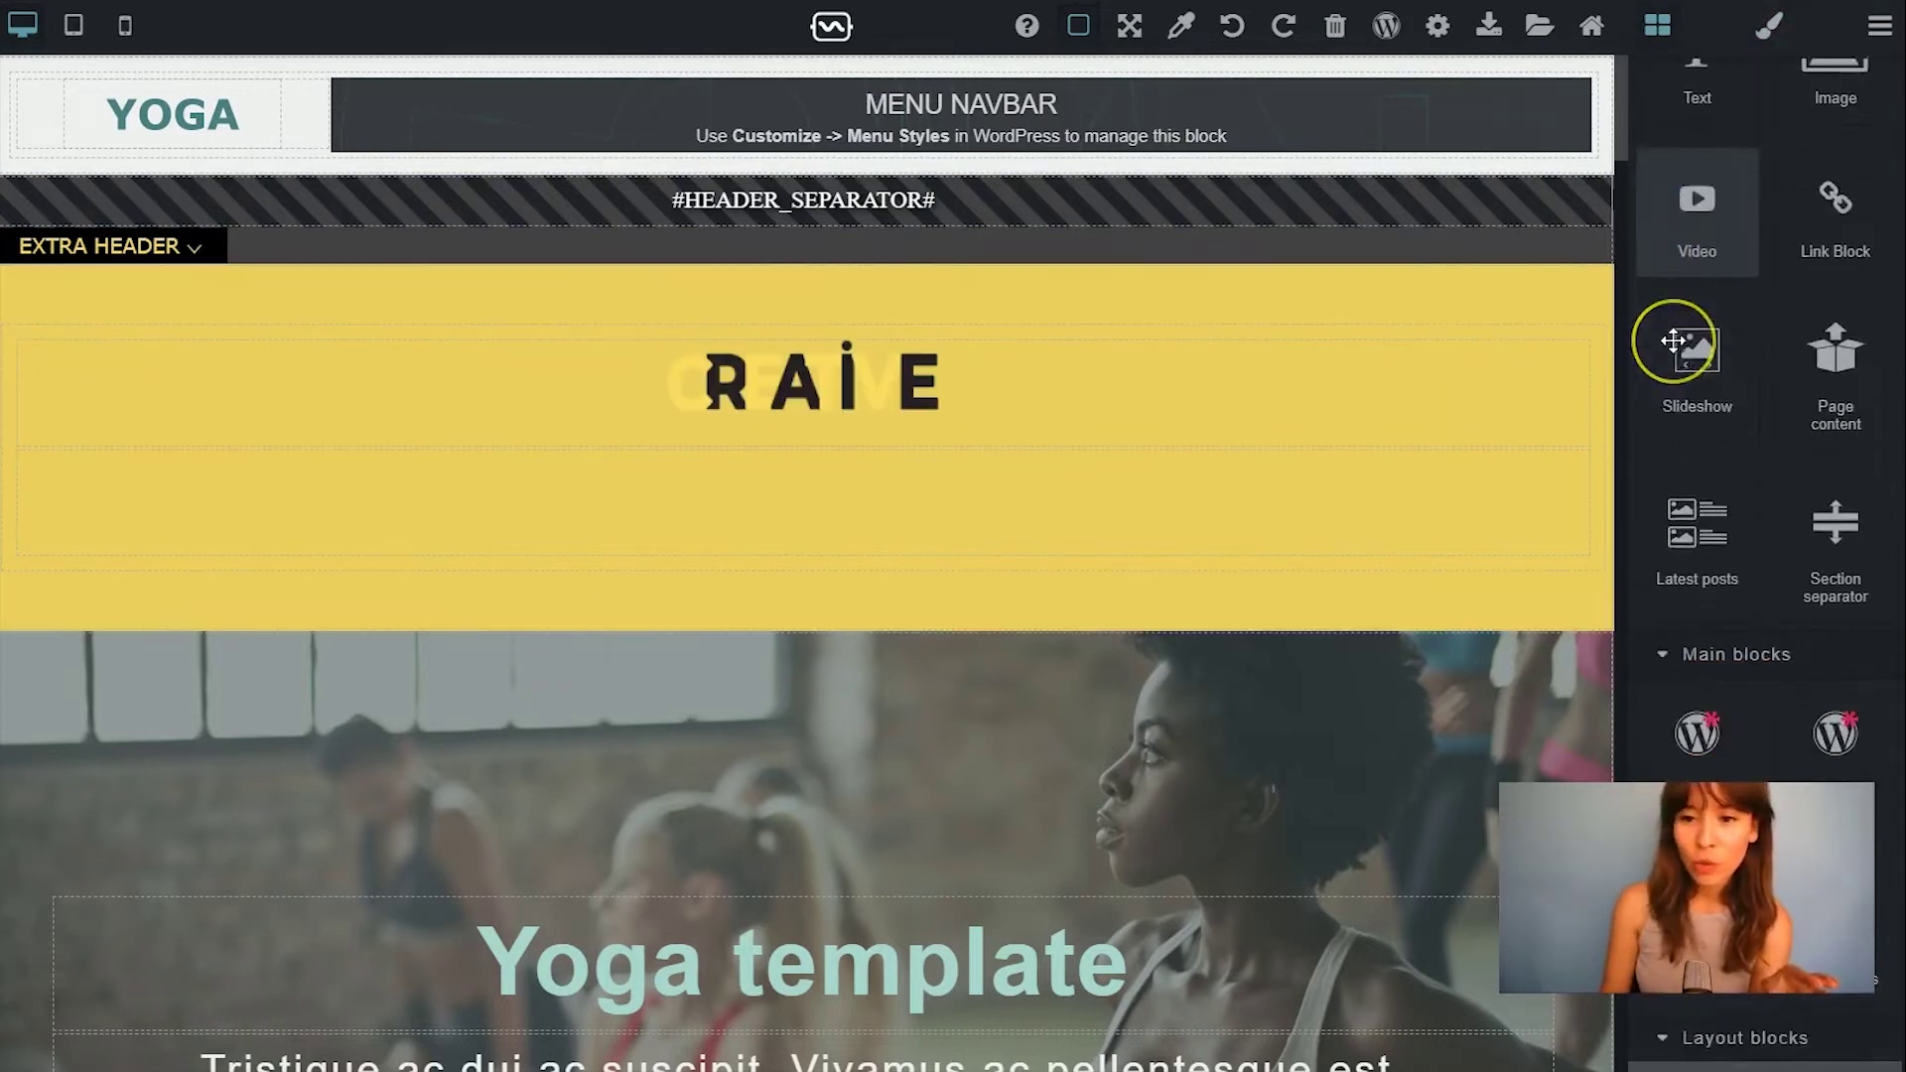
left_click_drag(1712, 633, 953, 549)
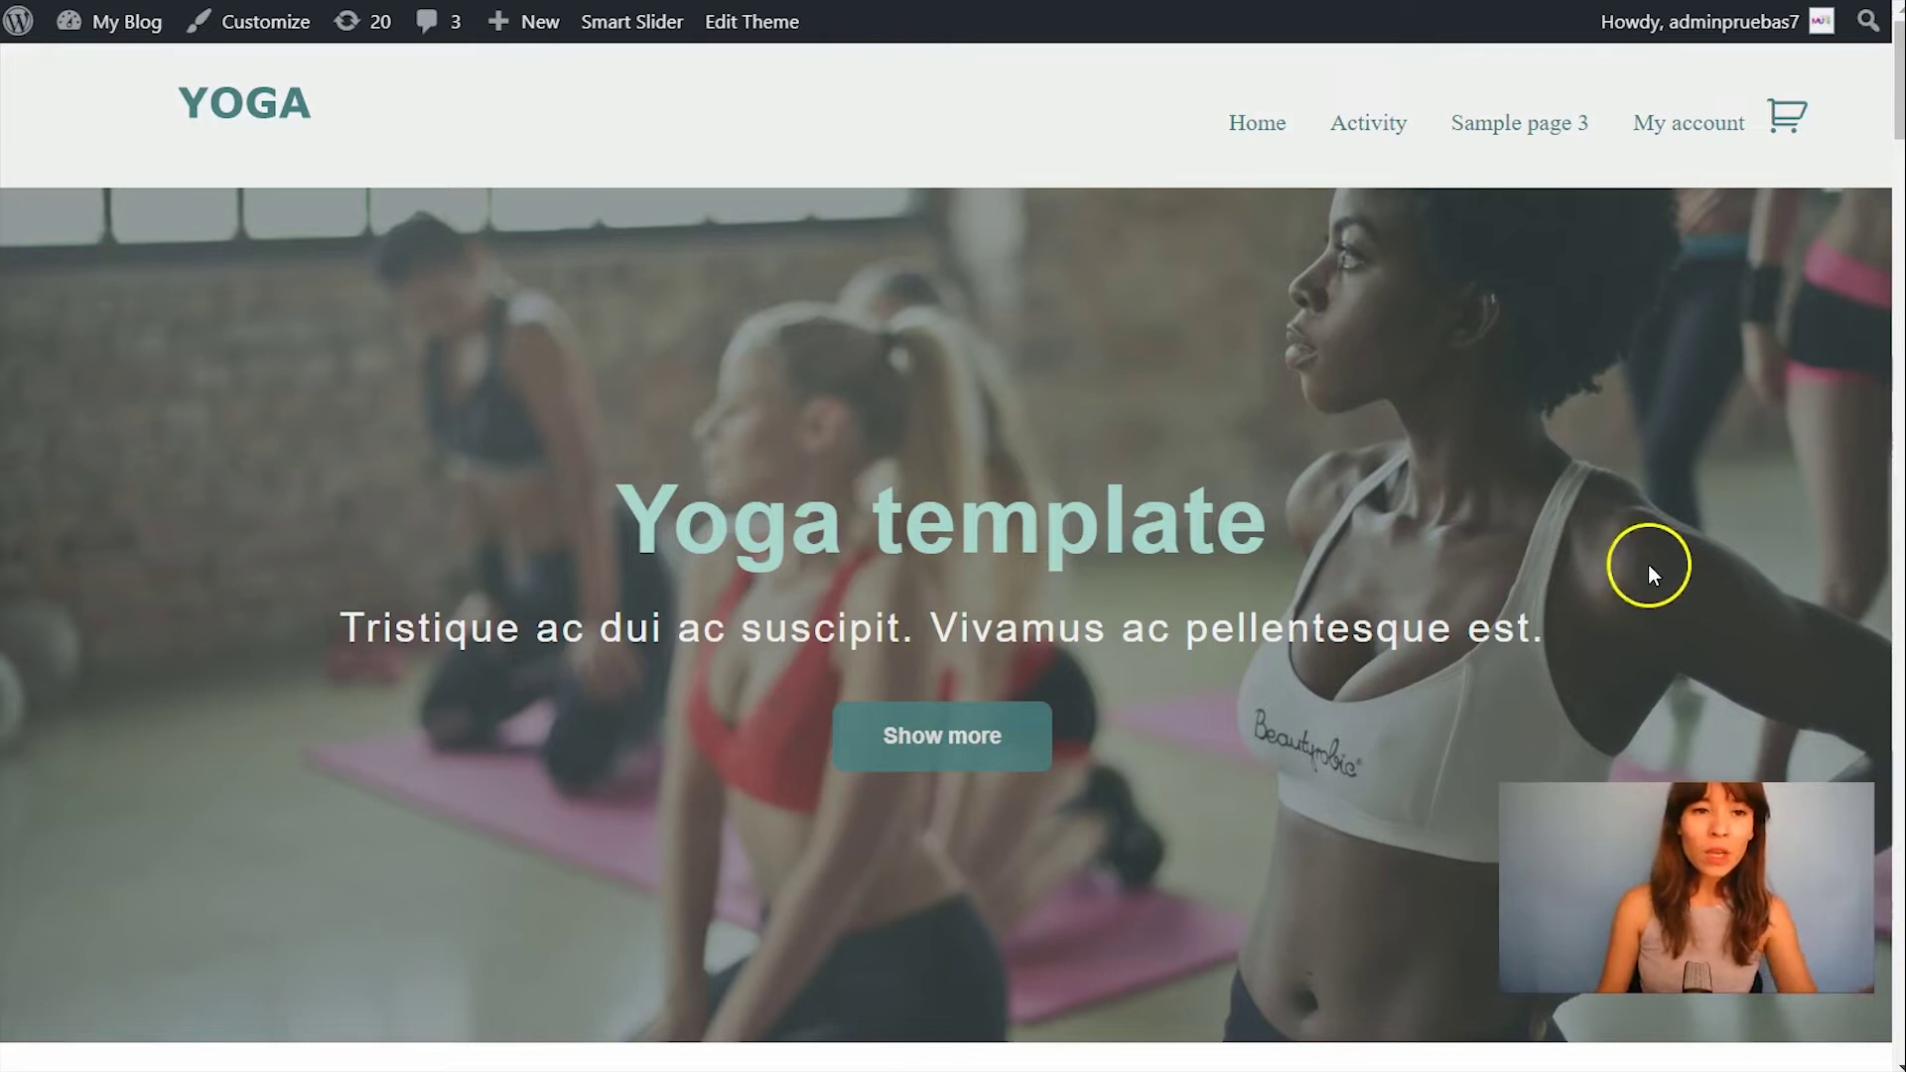
Step: Open the Customizer from the admin bar while viewing the Yoga homepage
left_click(233, 22)
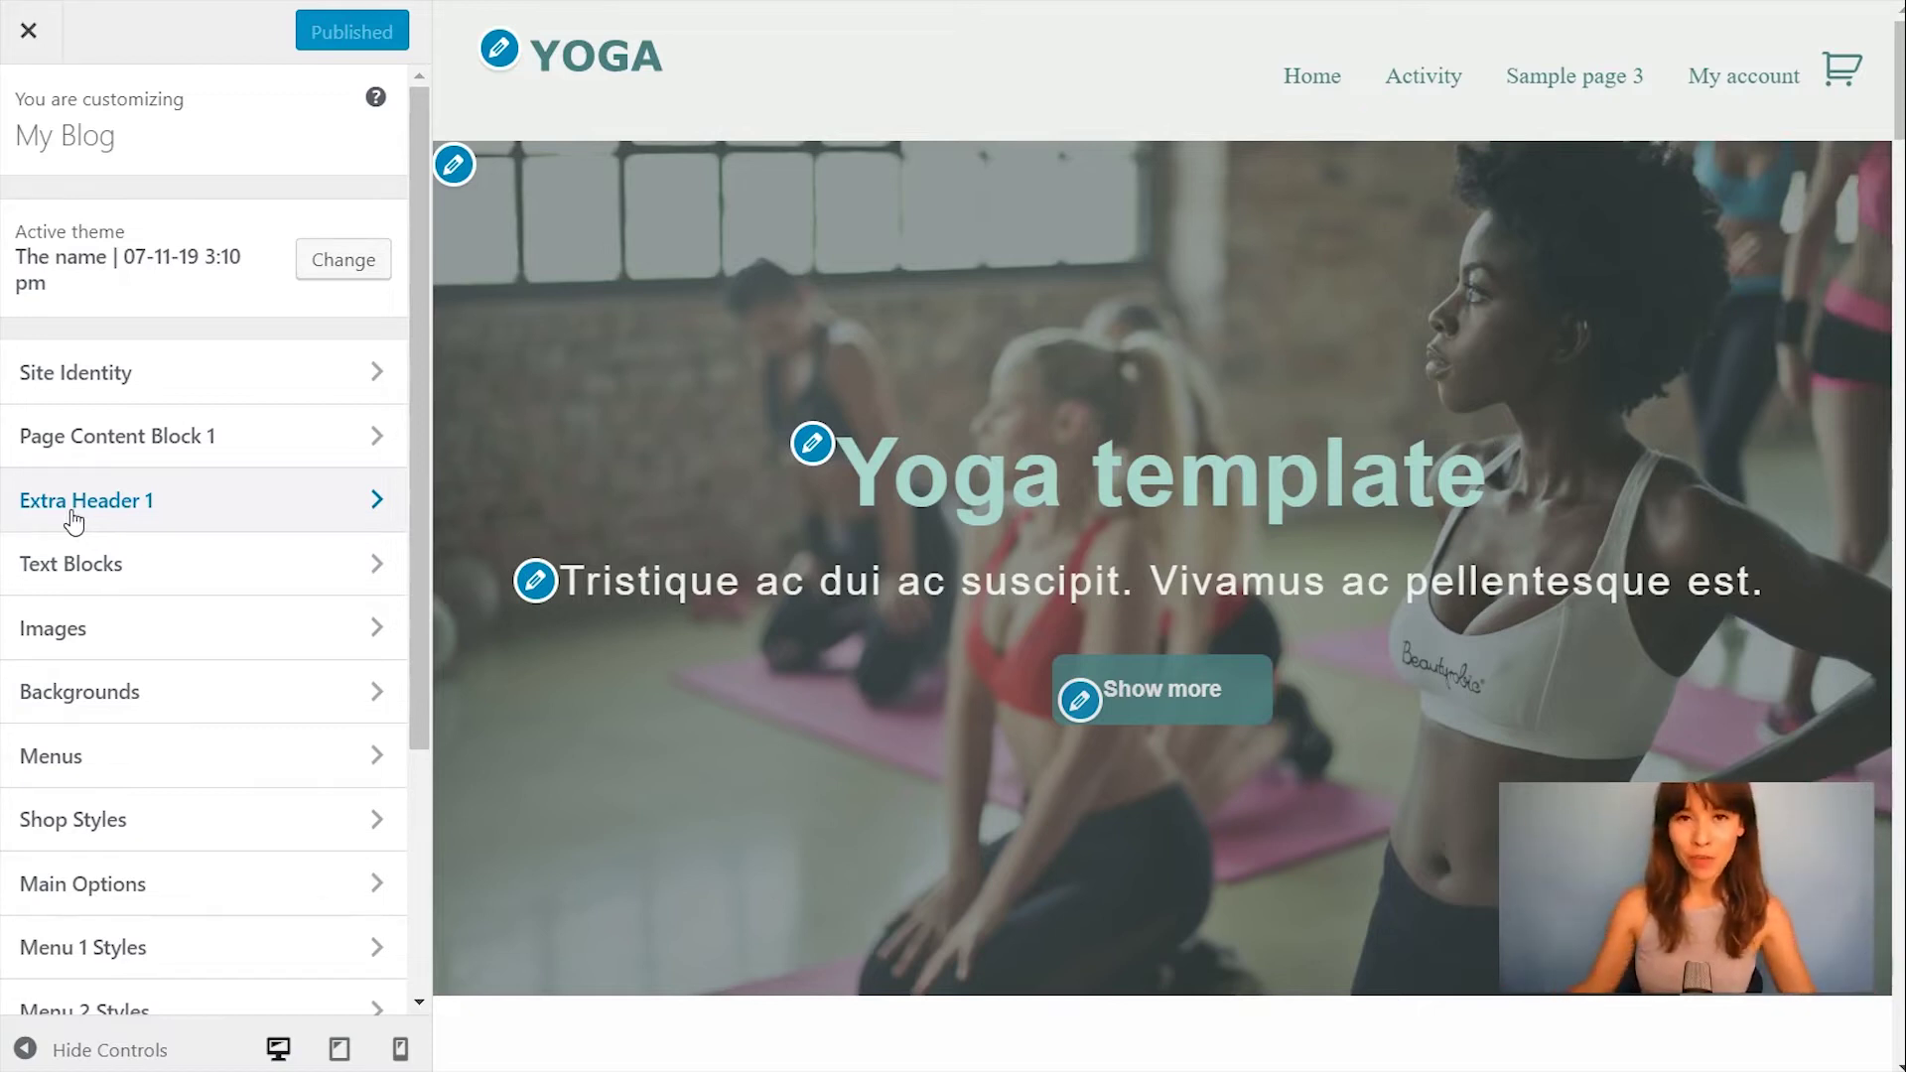
Step: Set Extra Header 1 to Show in homepage, publish it and return to the live site
left_click(138, 504)
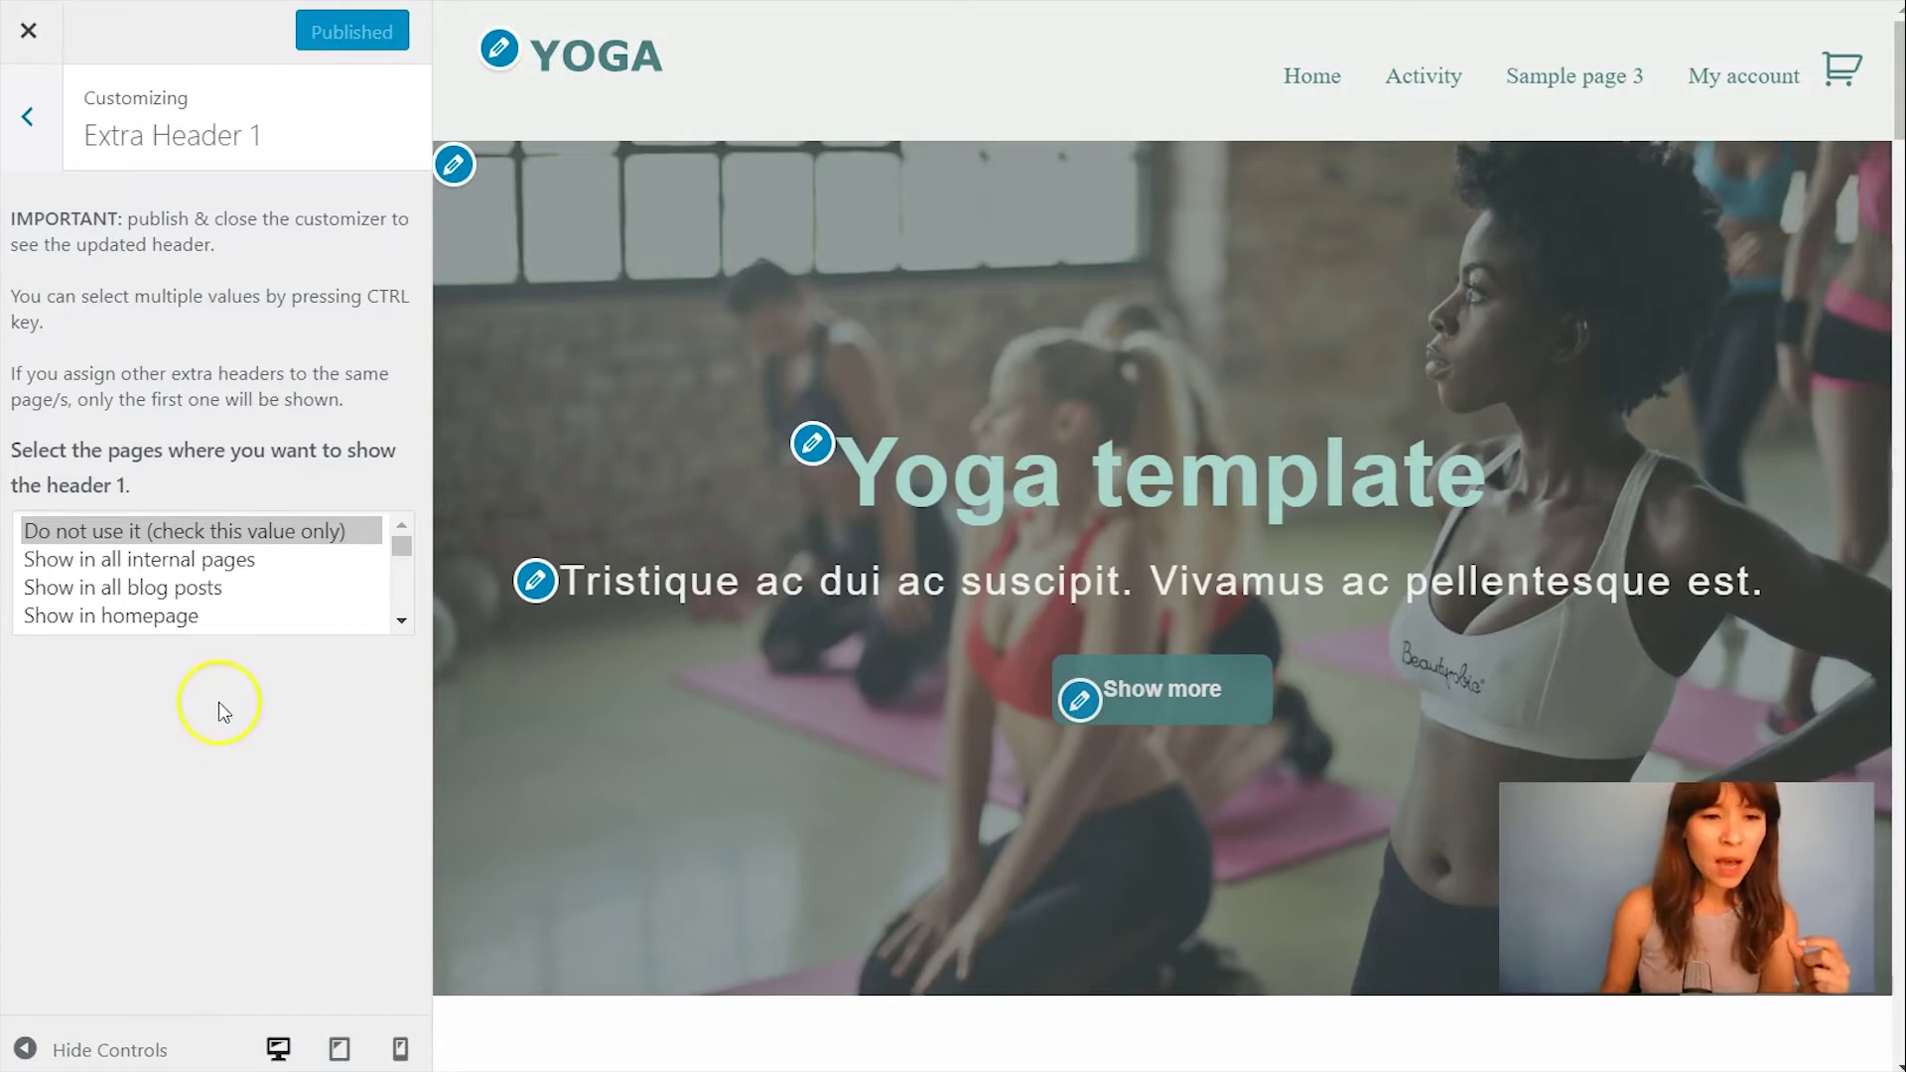
left_click(118, 623)
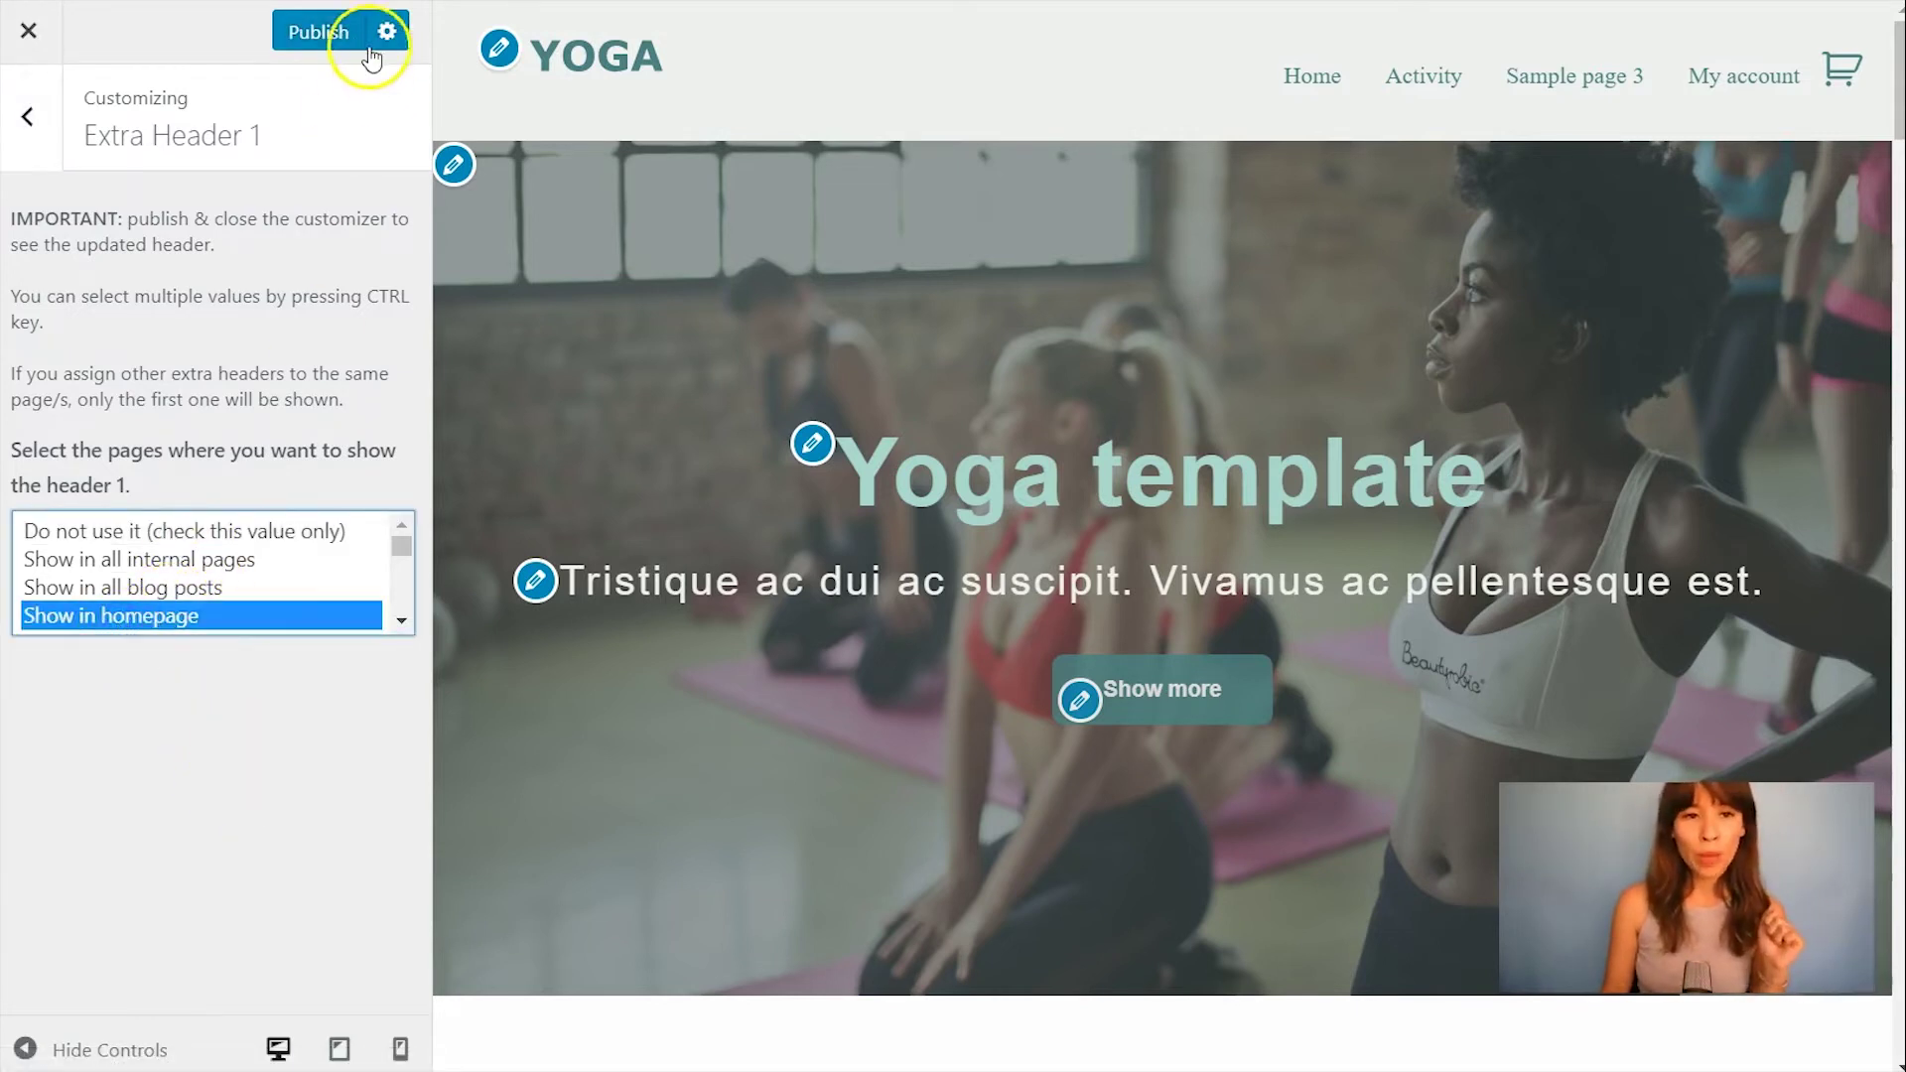
left_click(337, 39)
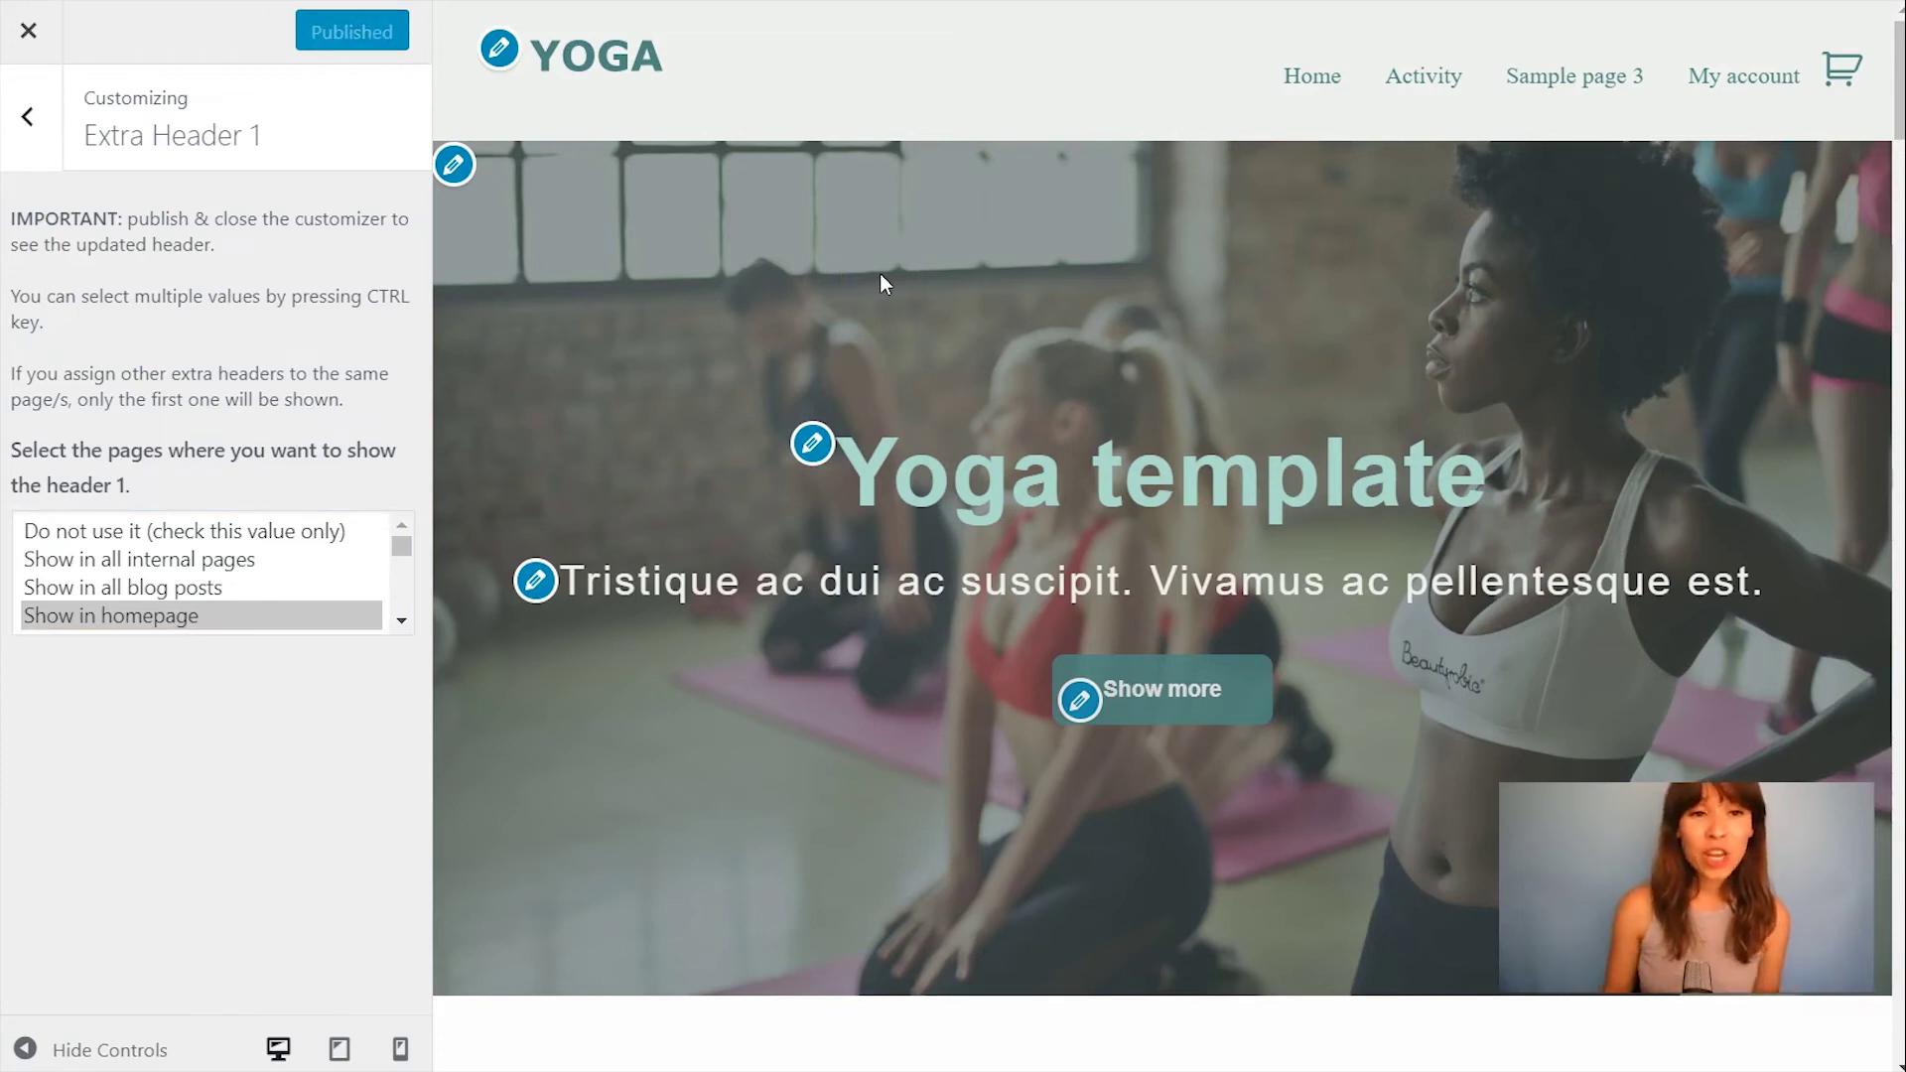
left_click(27, 30)
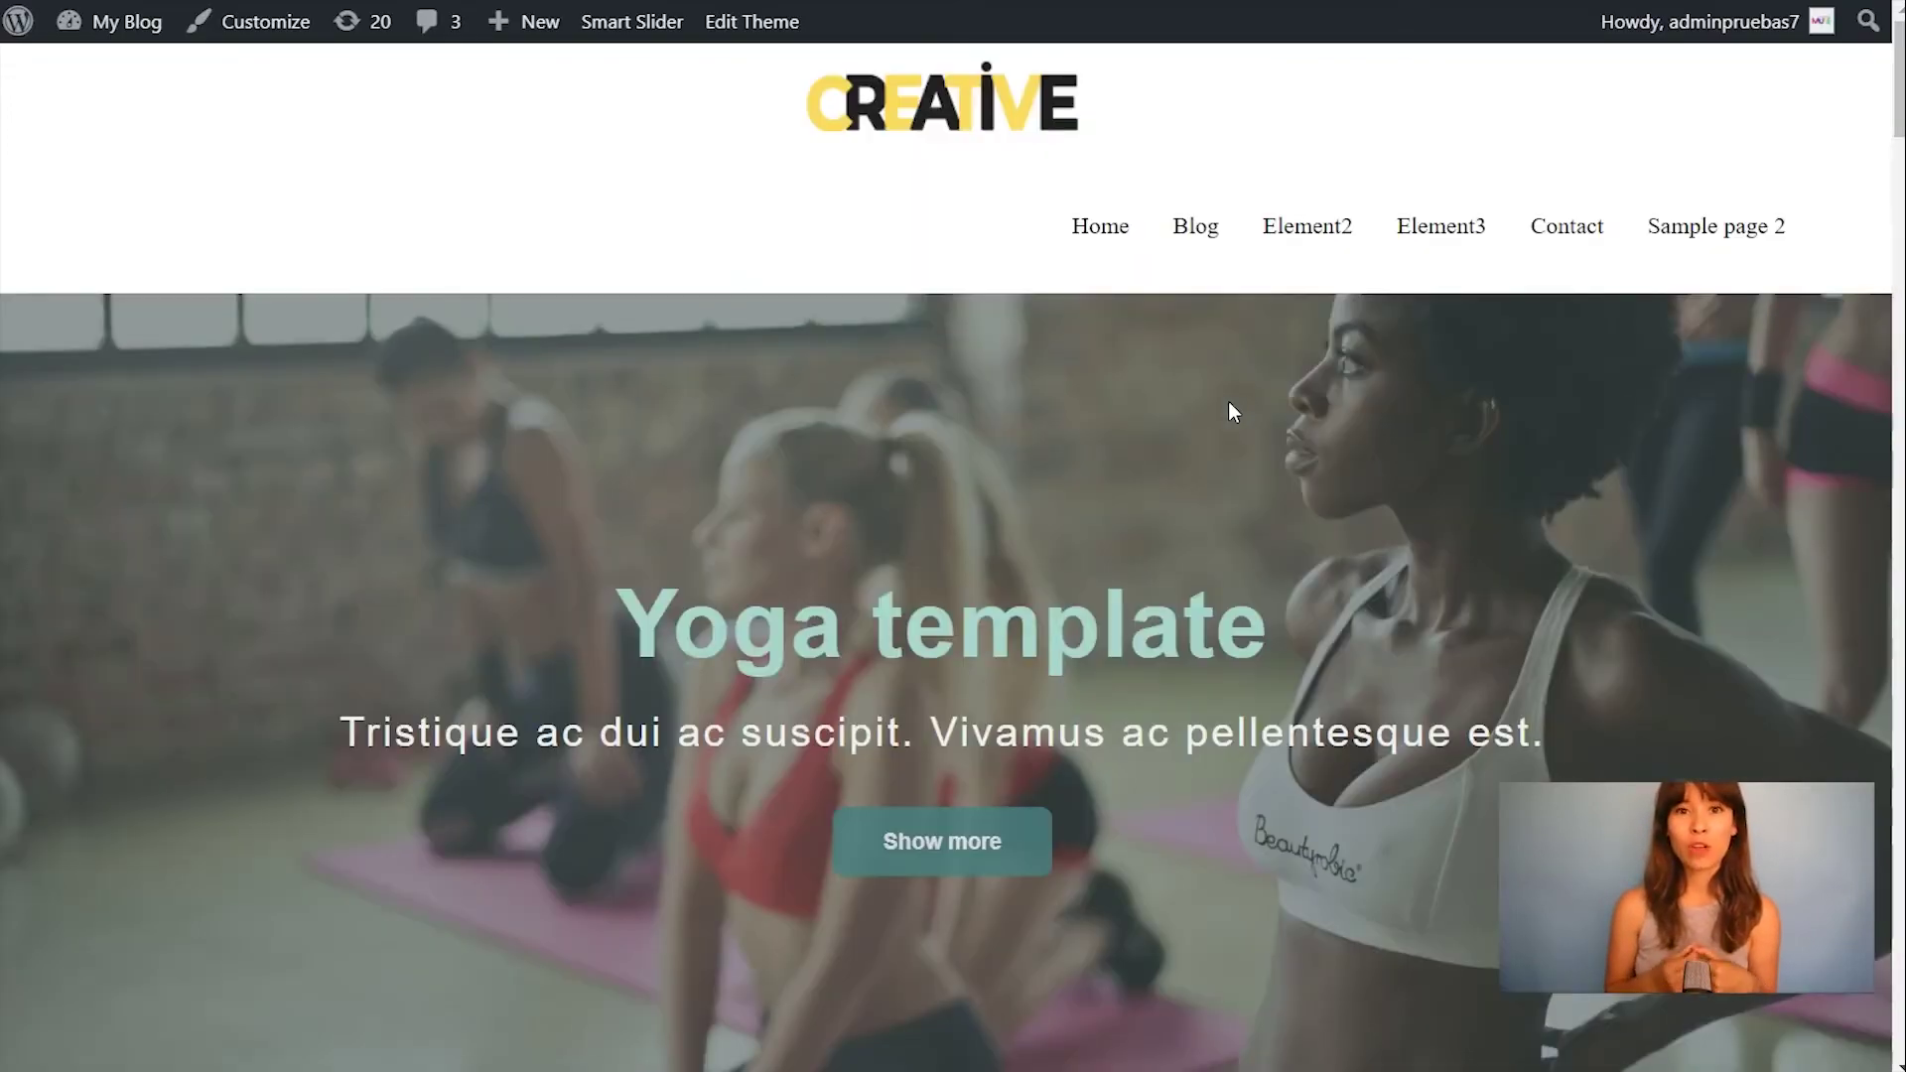
Step: Switch Extra Header 1 to Show in all internal pages and publish the change
left_click(262, 22)
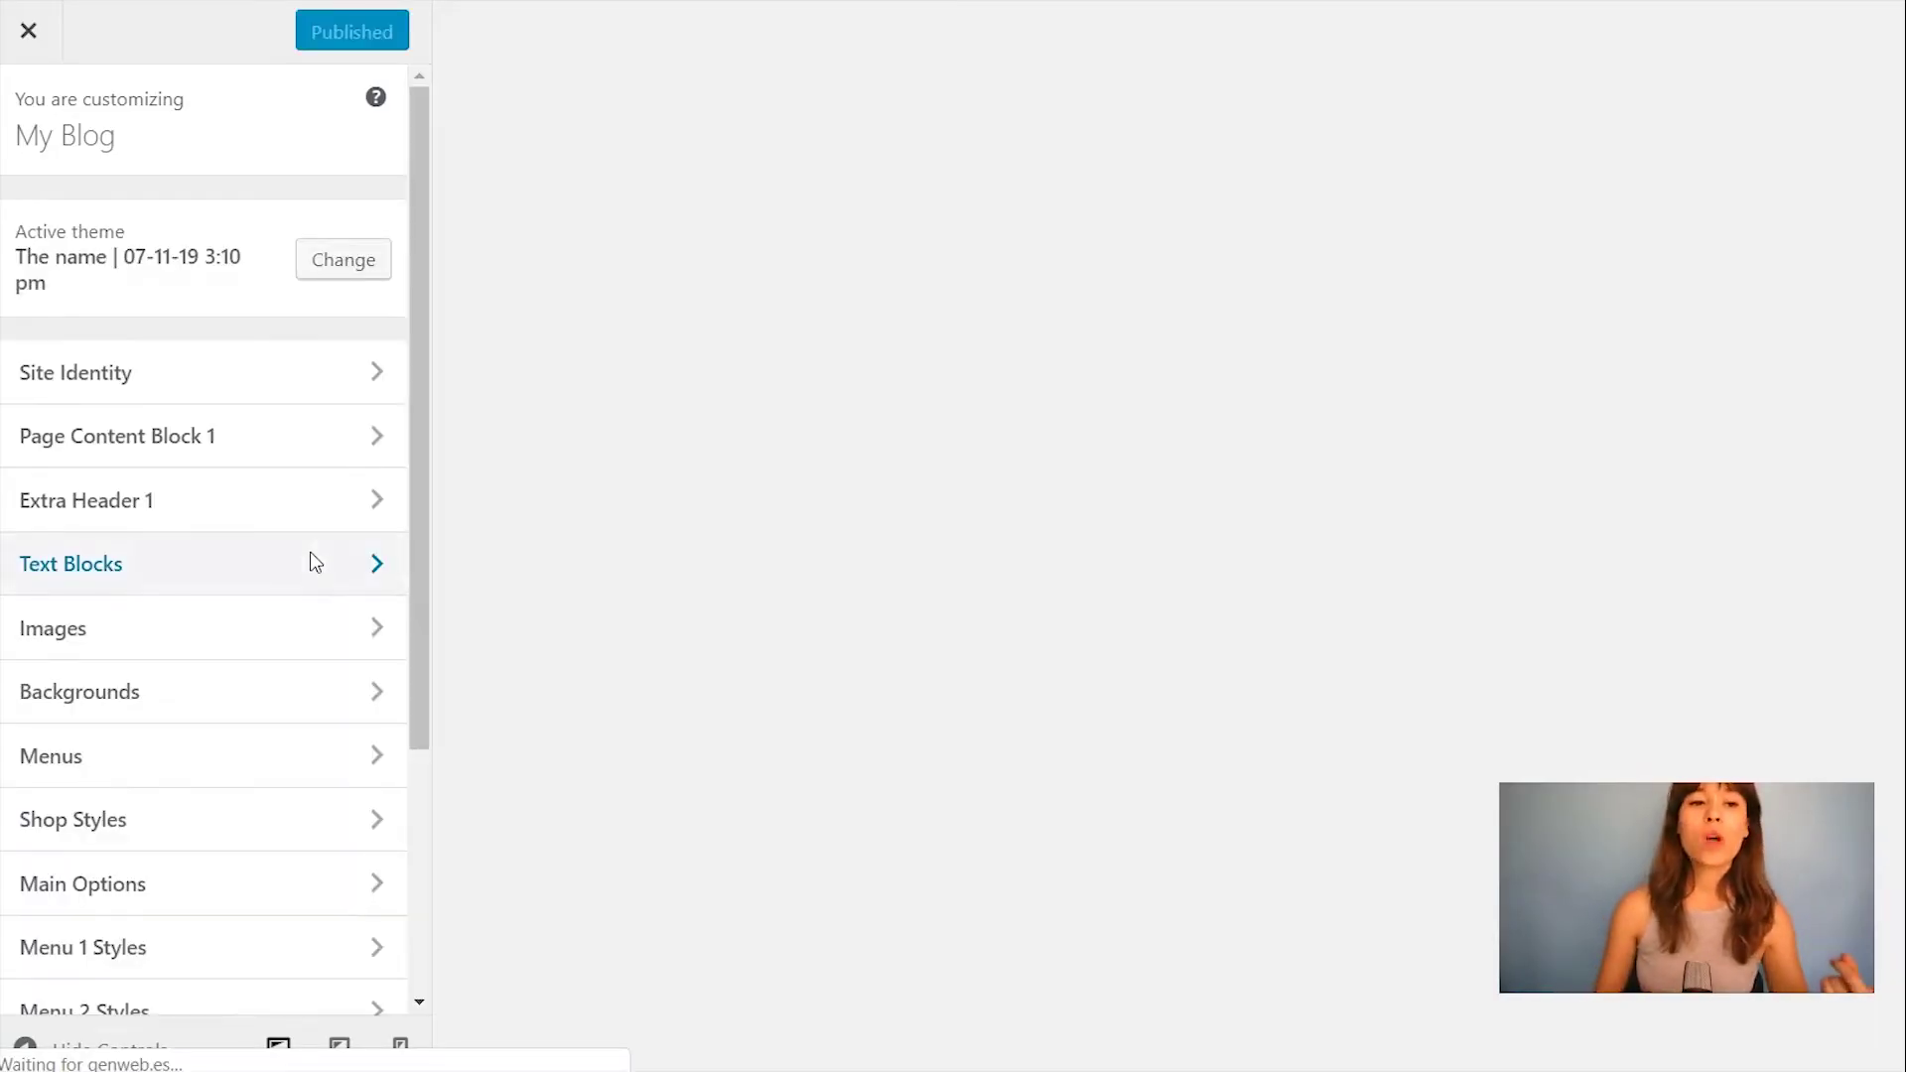
left_click(289, 514)
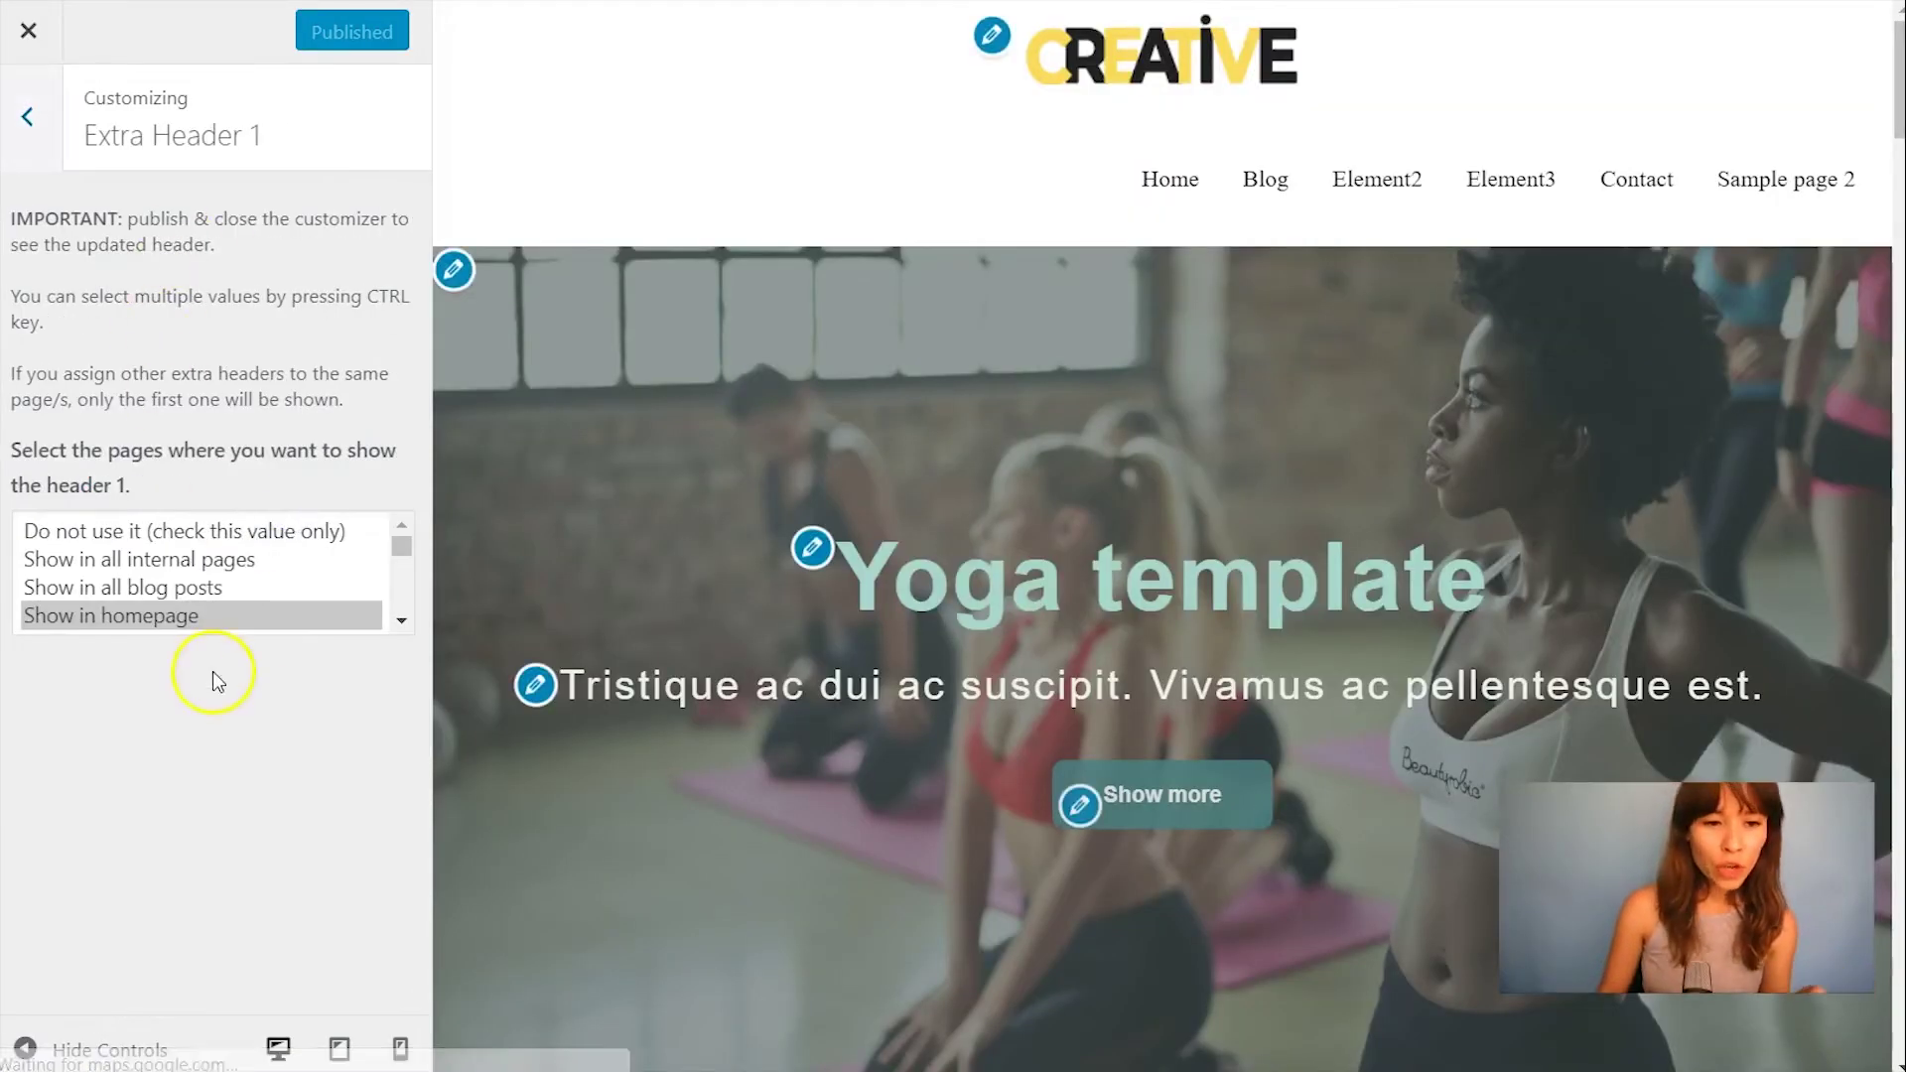
left_click(197, 561)
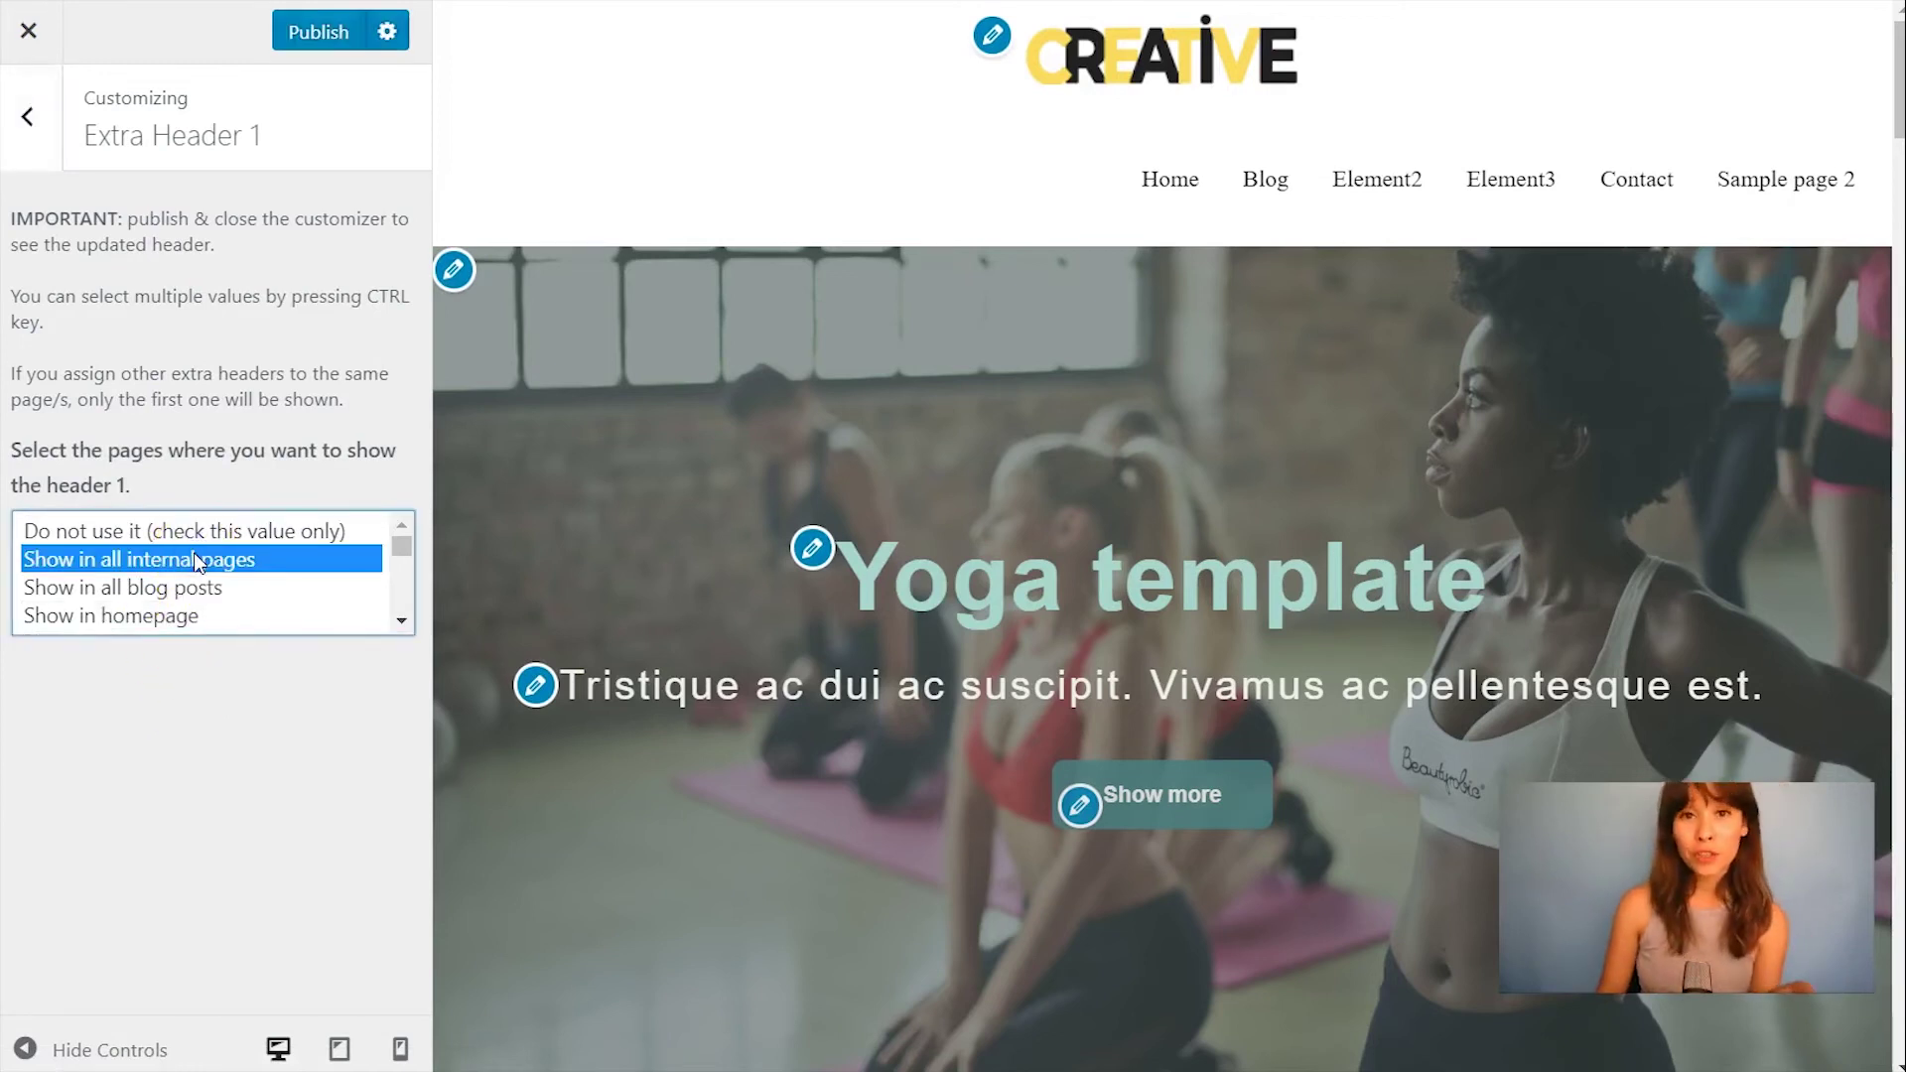
left_click(326, 40)
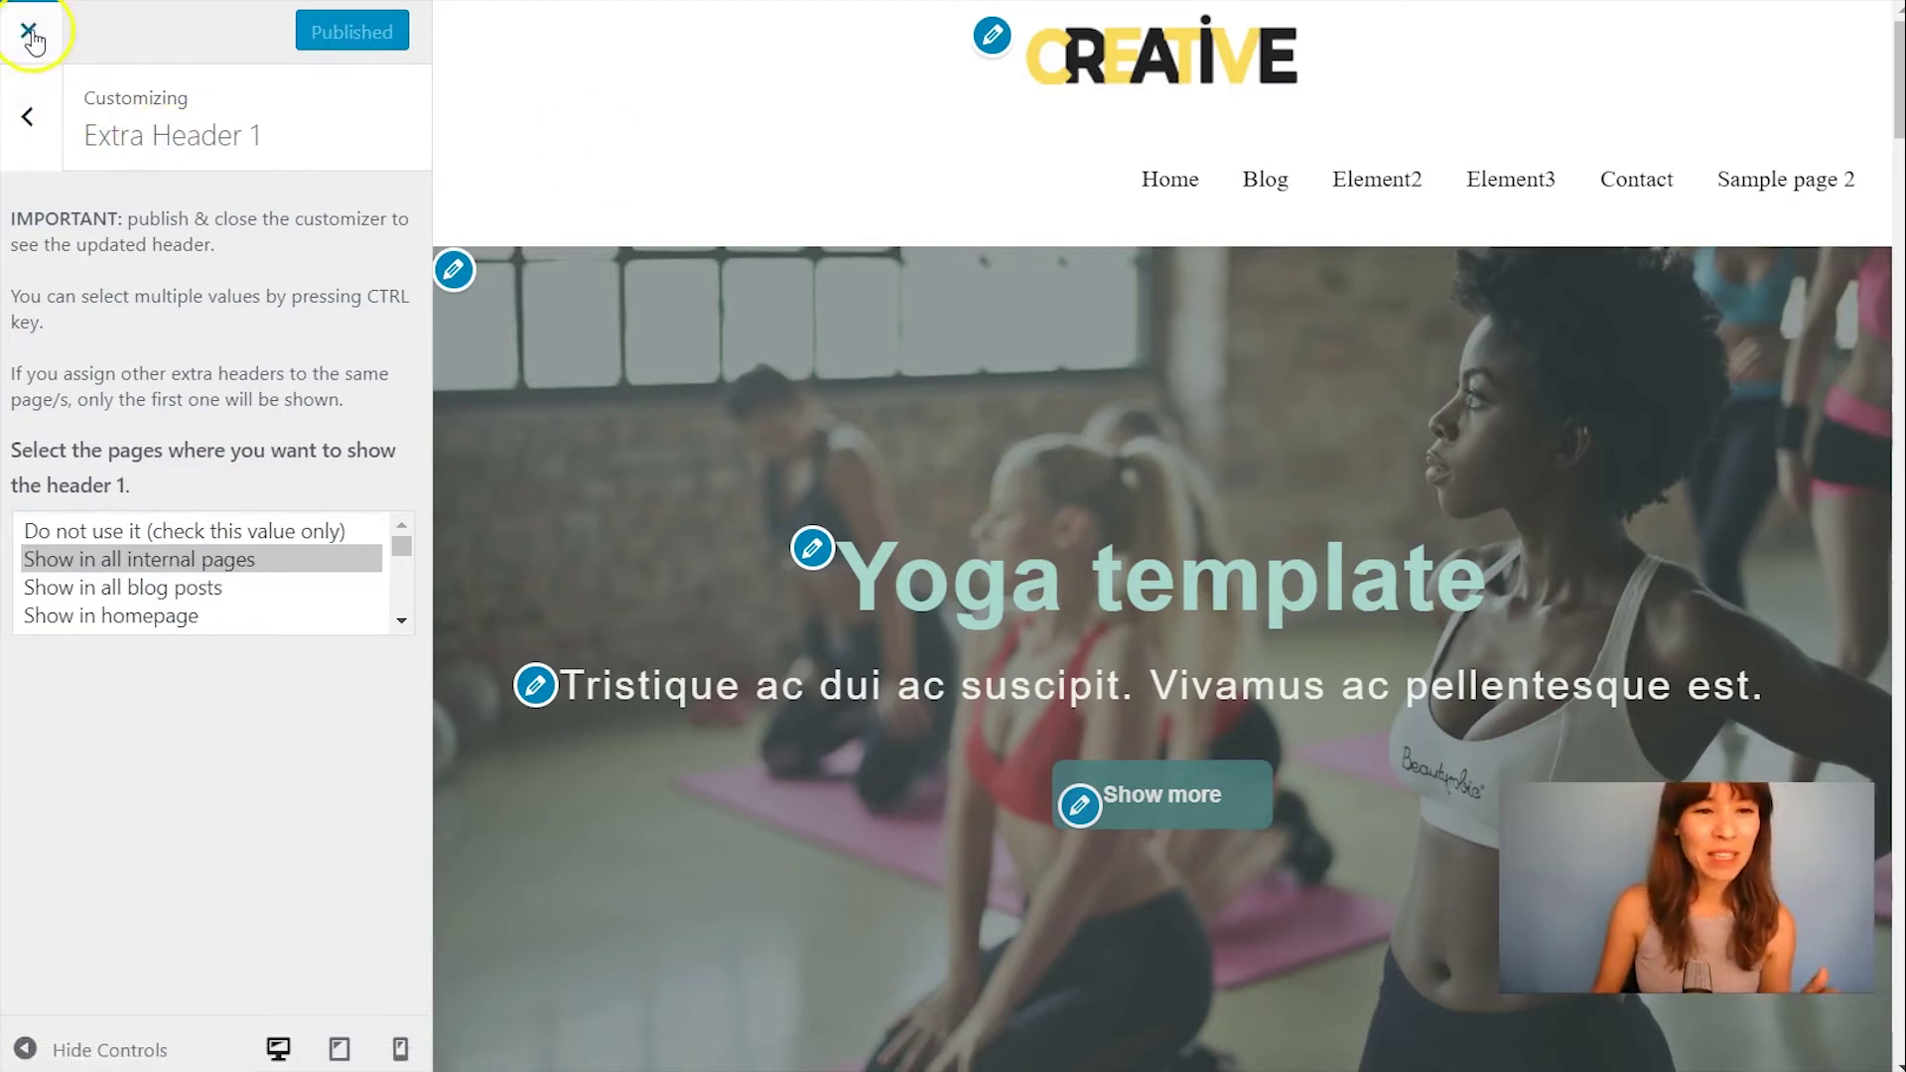
left_click(891, 540)
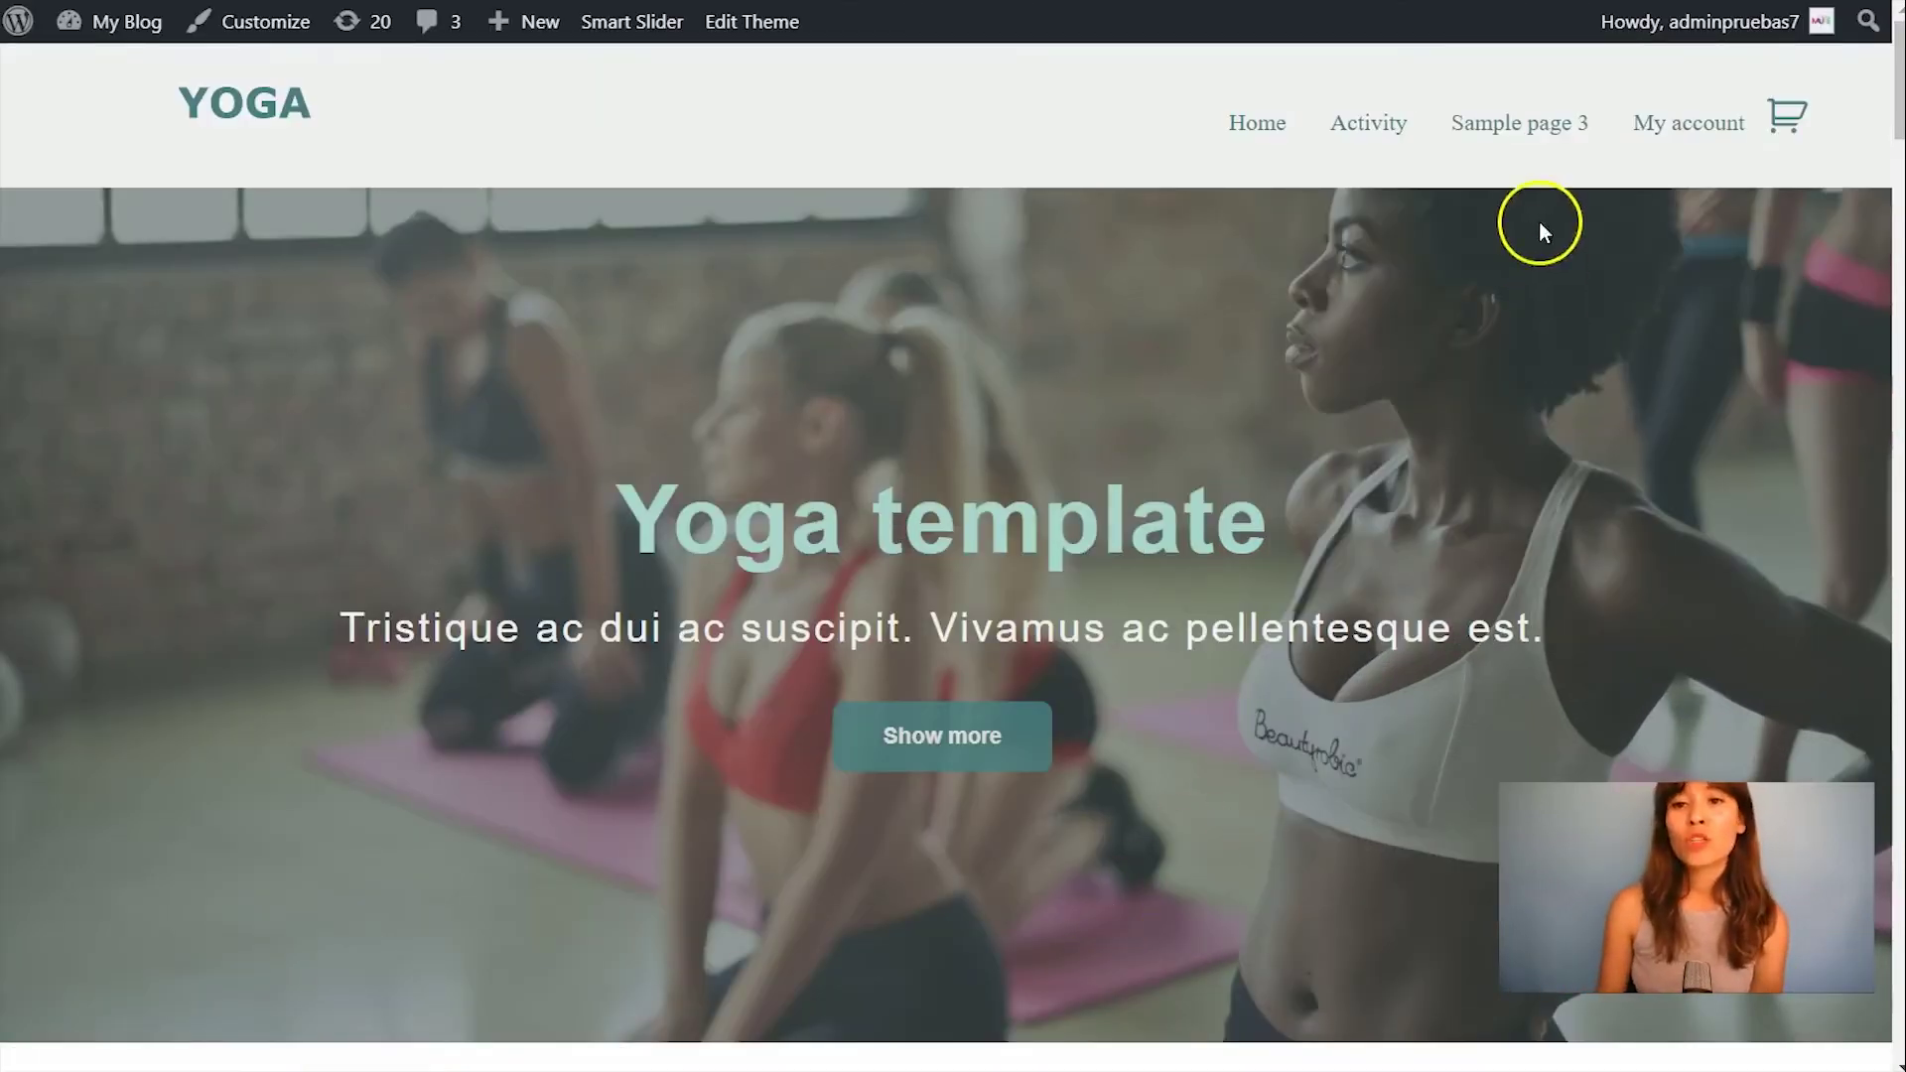
Step: Open Sample page 3 in a new tab to compare its CREATIVE header with the homepage
right_click(1513, 134)
left_click(1553, 144)
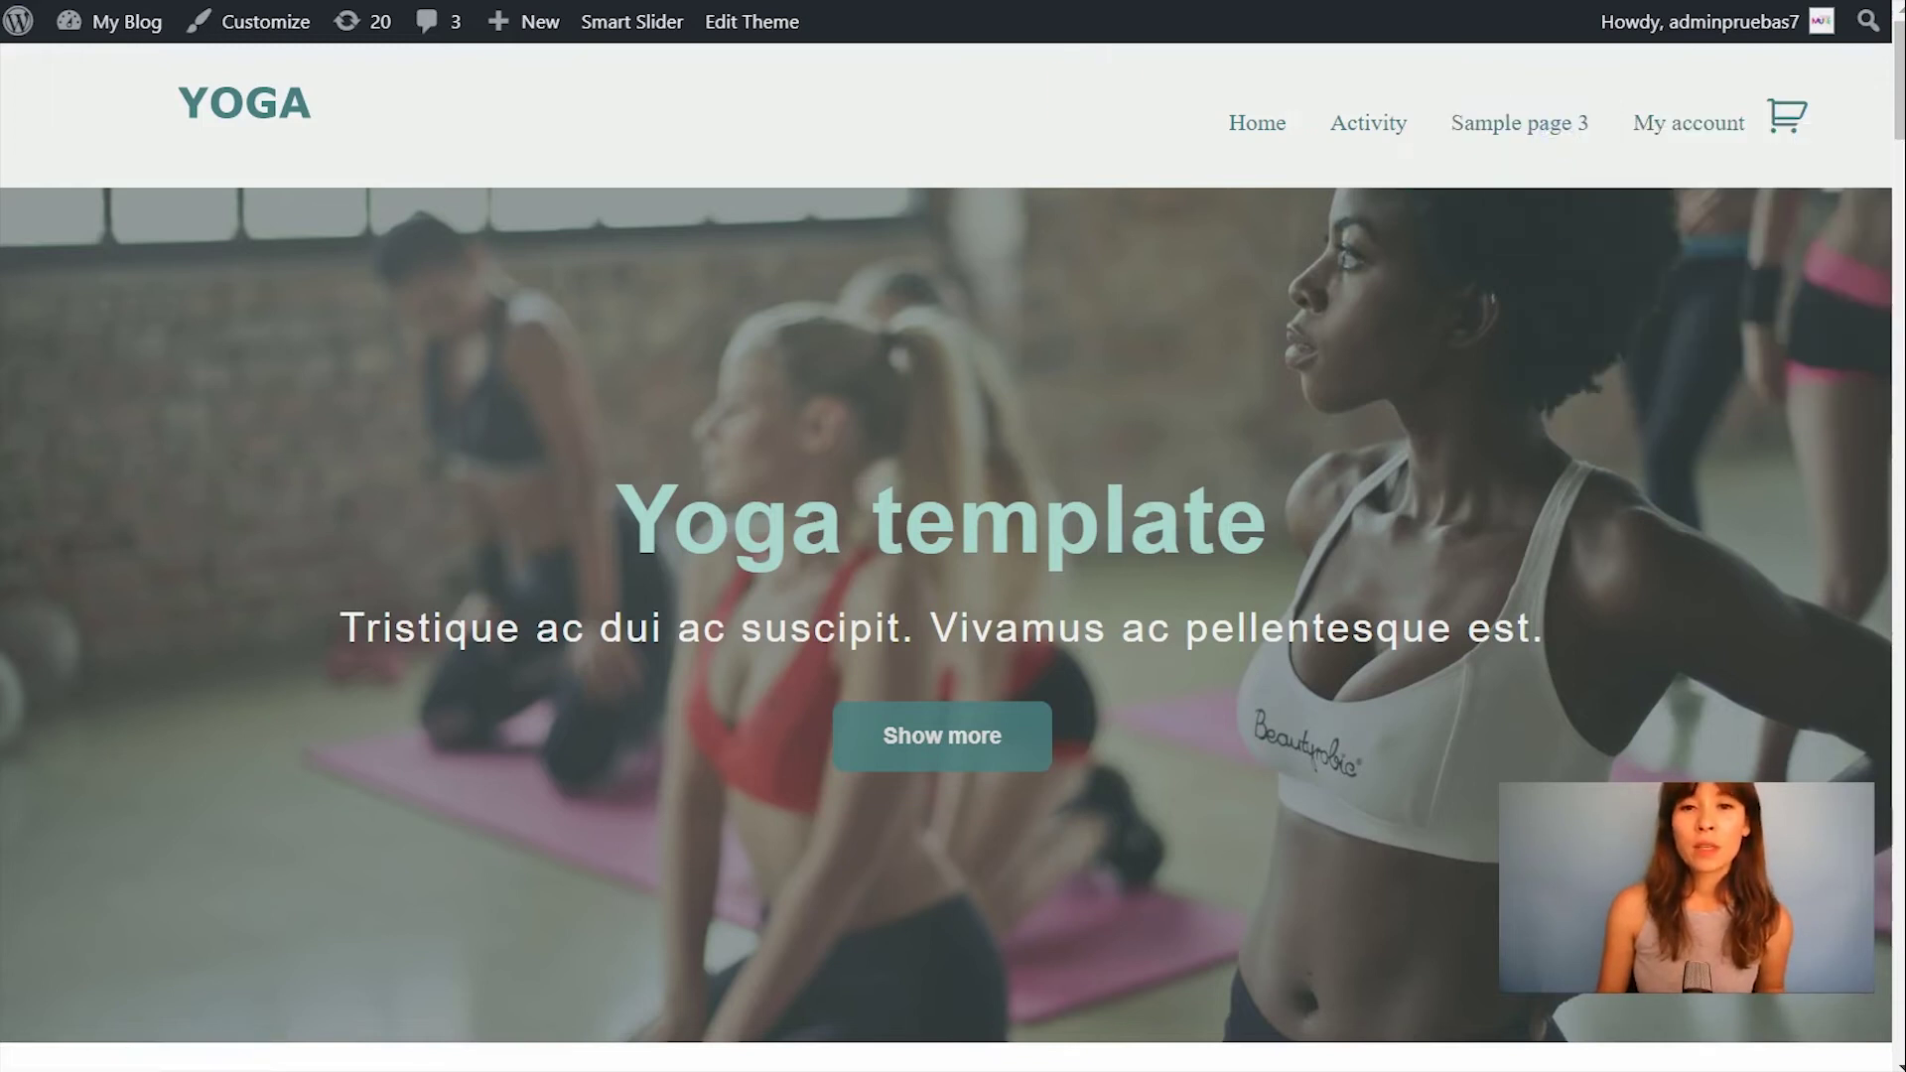
key("ctrl+Tab")
mouse_move(1277, 273)
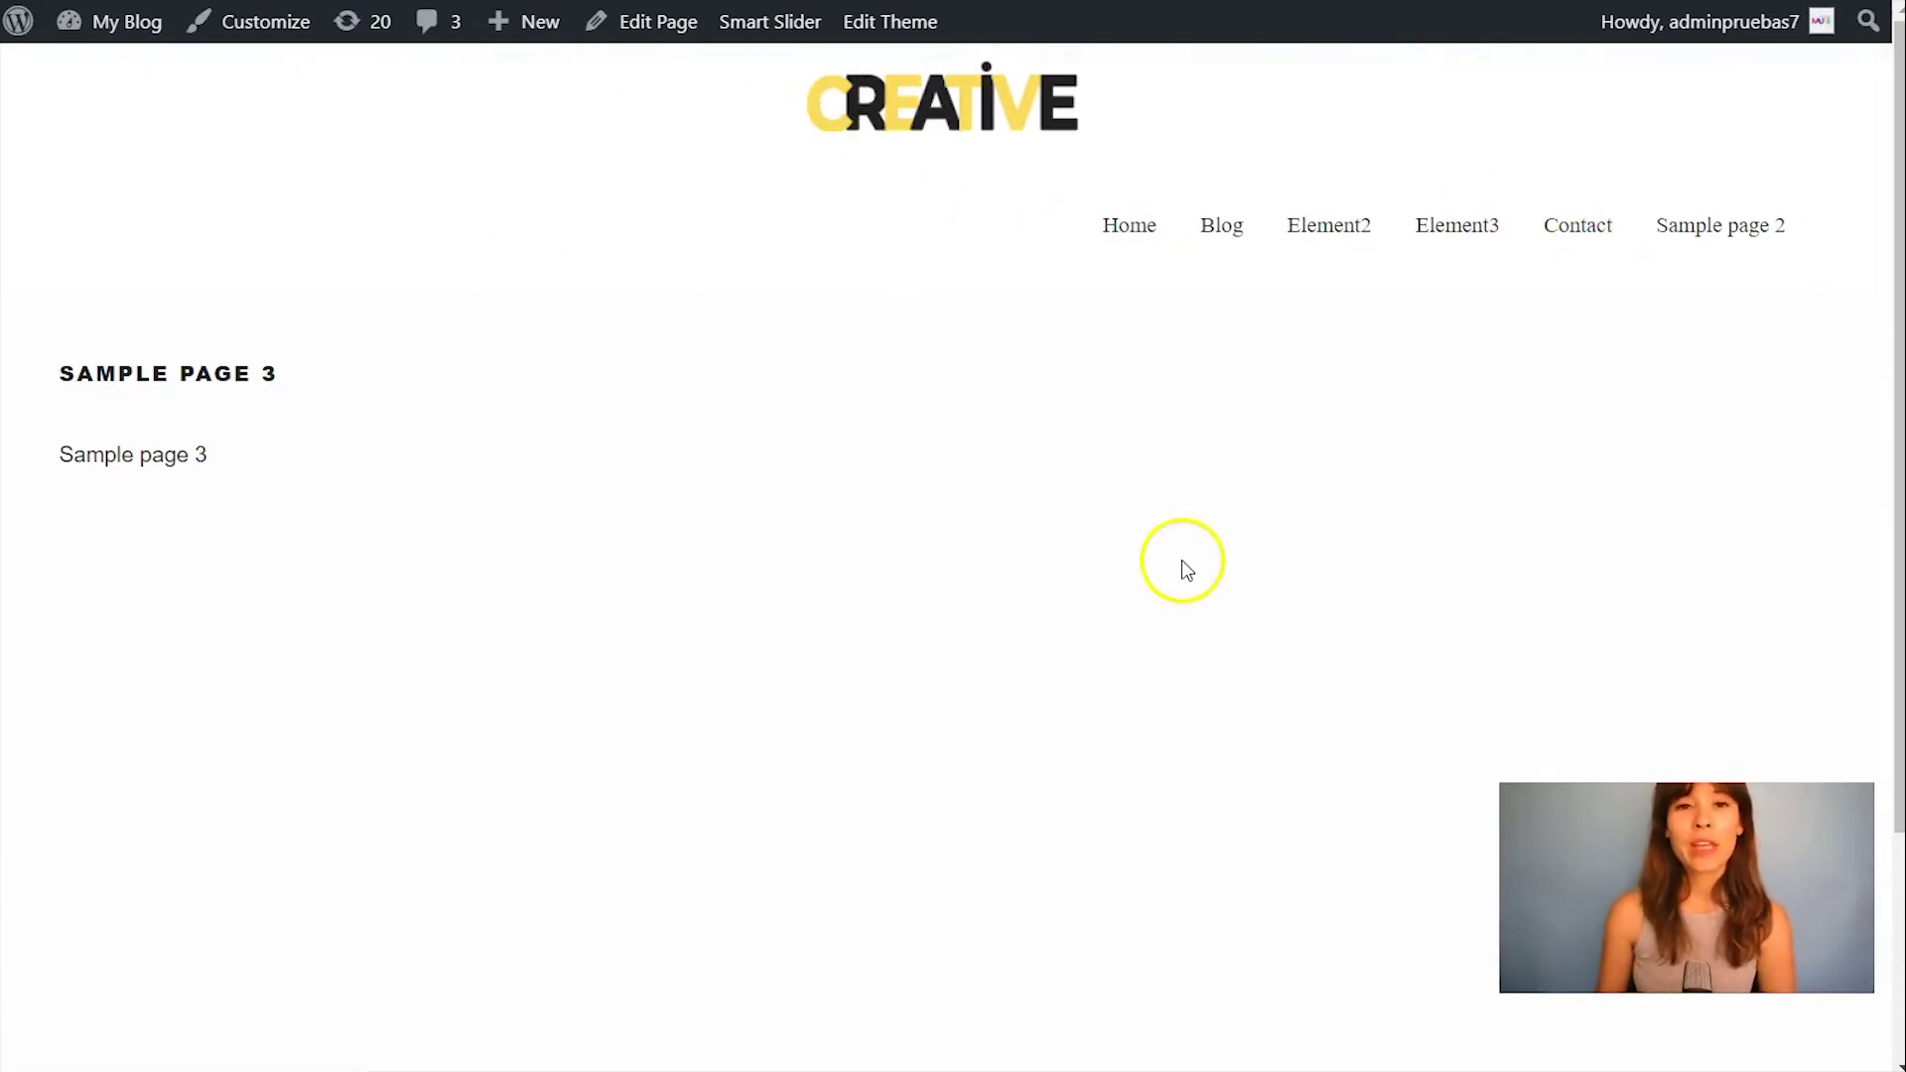
key("ctrl+Tab")
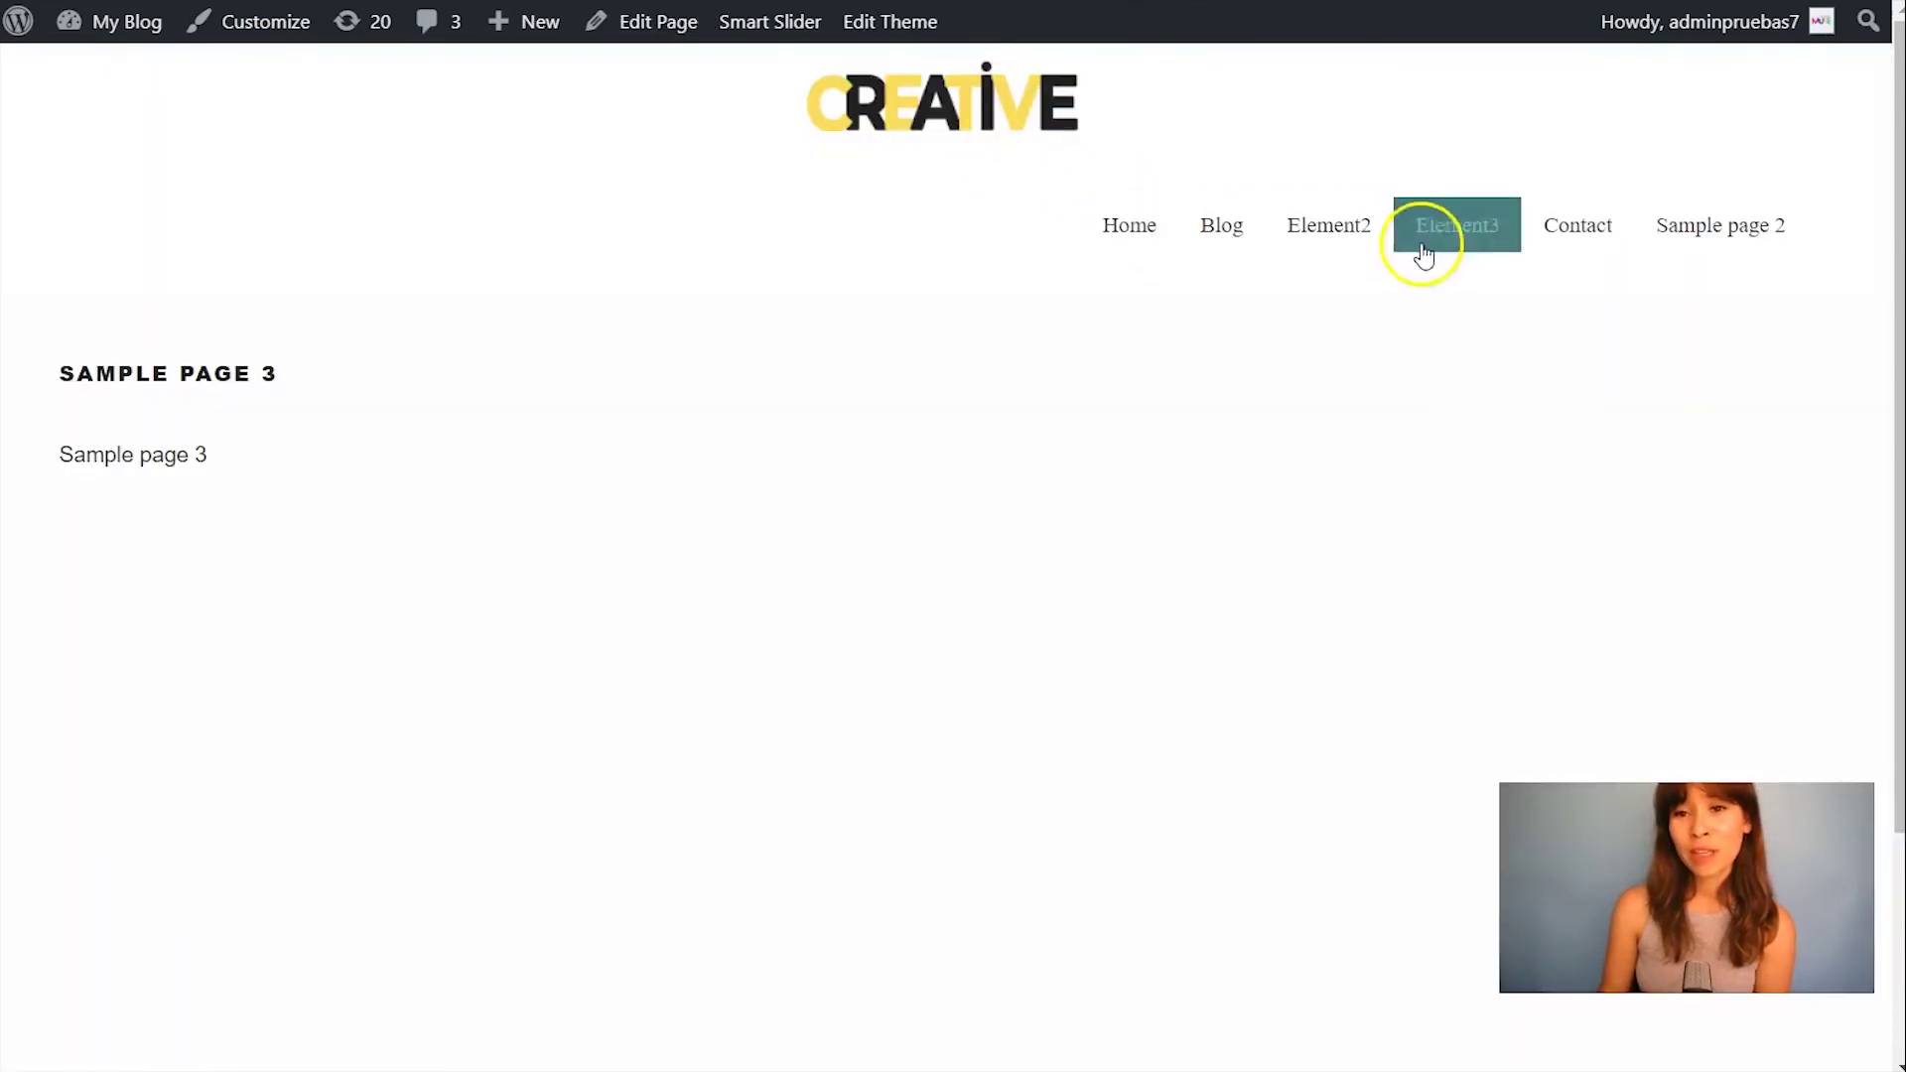
key("alt+Left")
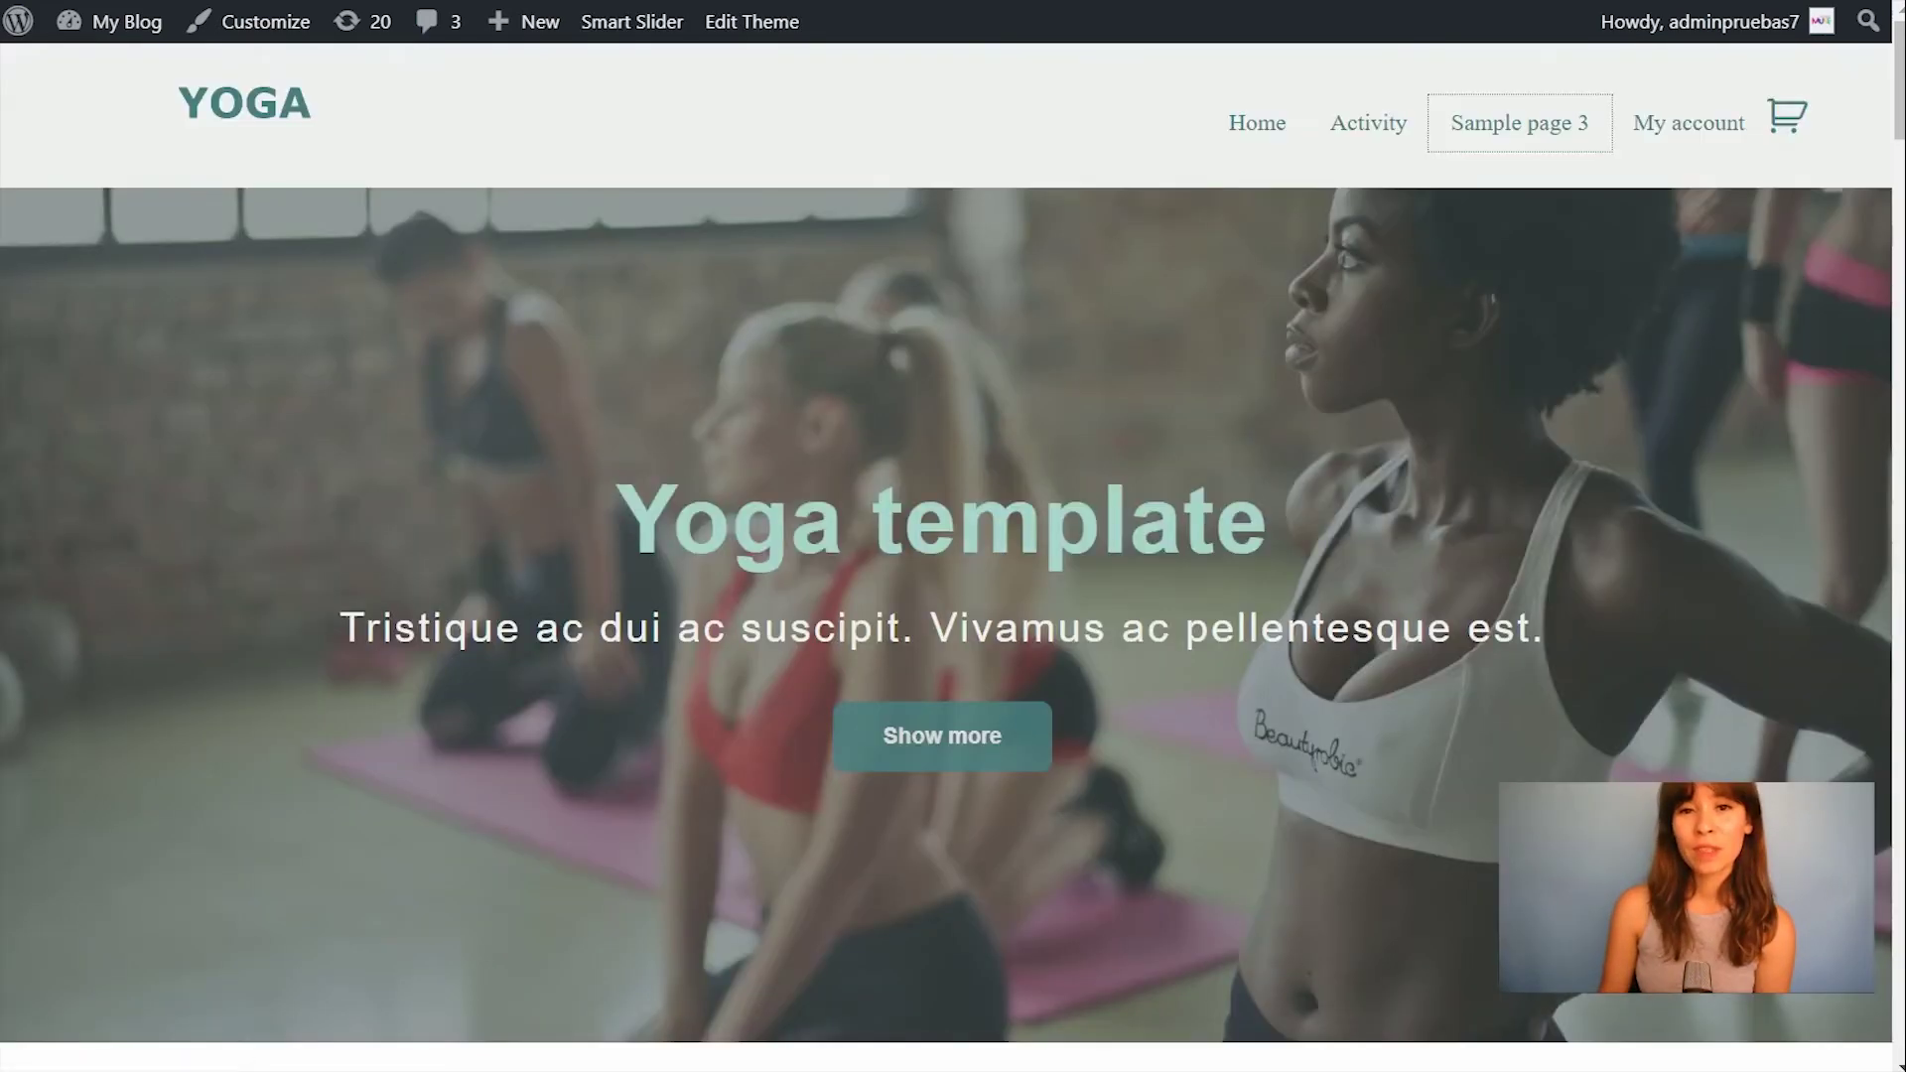
key("alt+Right")
Step: Open the Customizer on Sample page 3 and view all menu locations under Menus
left_click(264, 30)
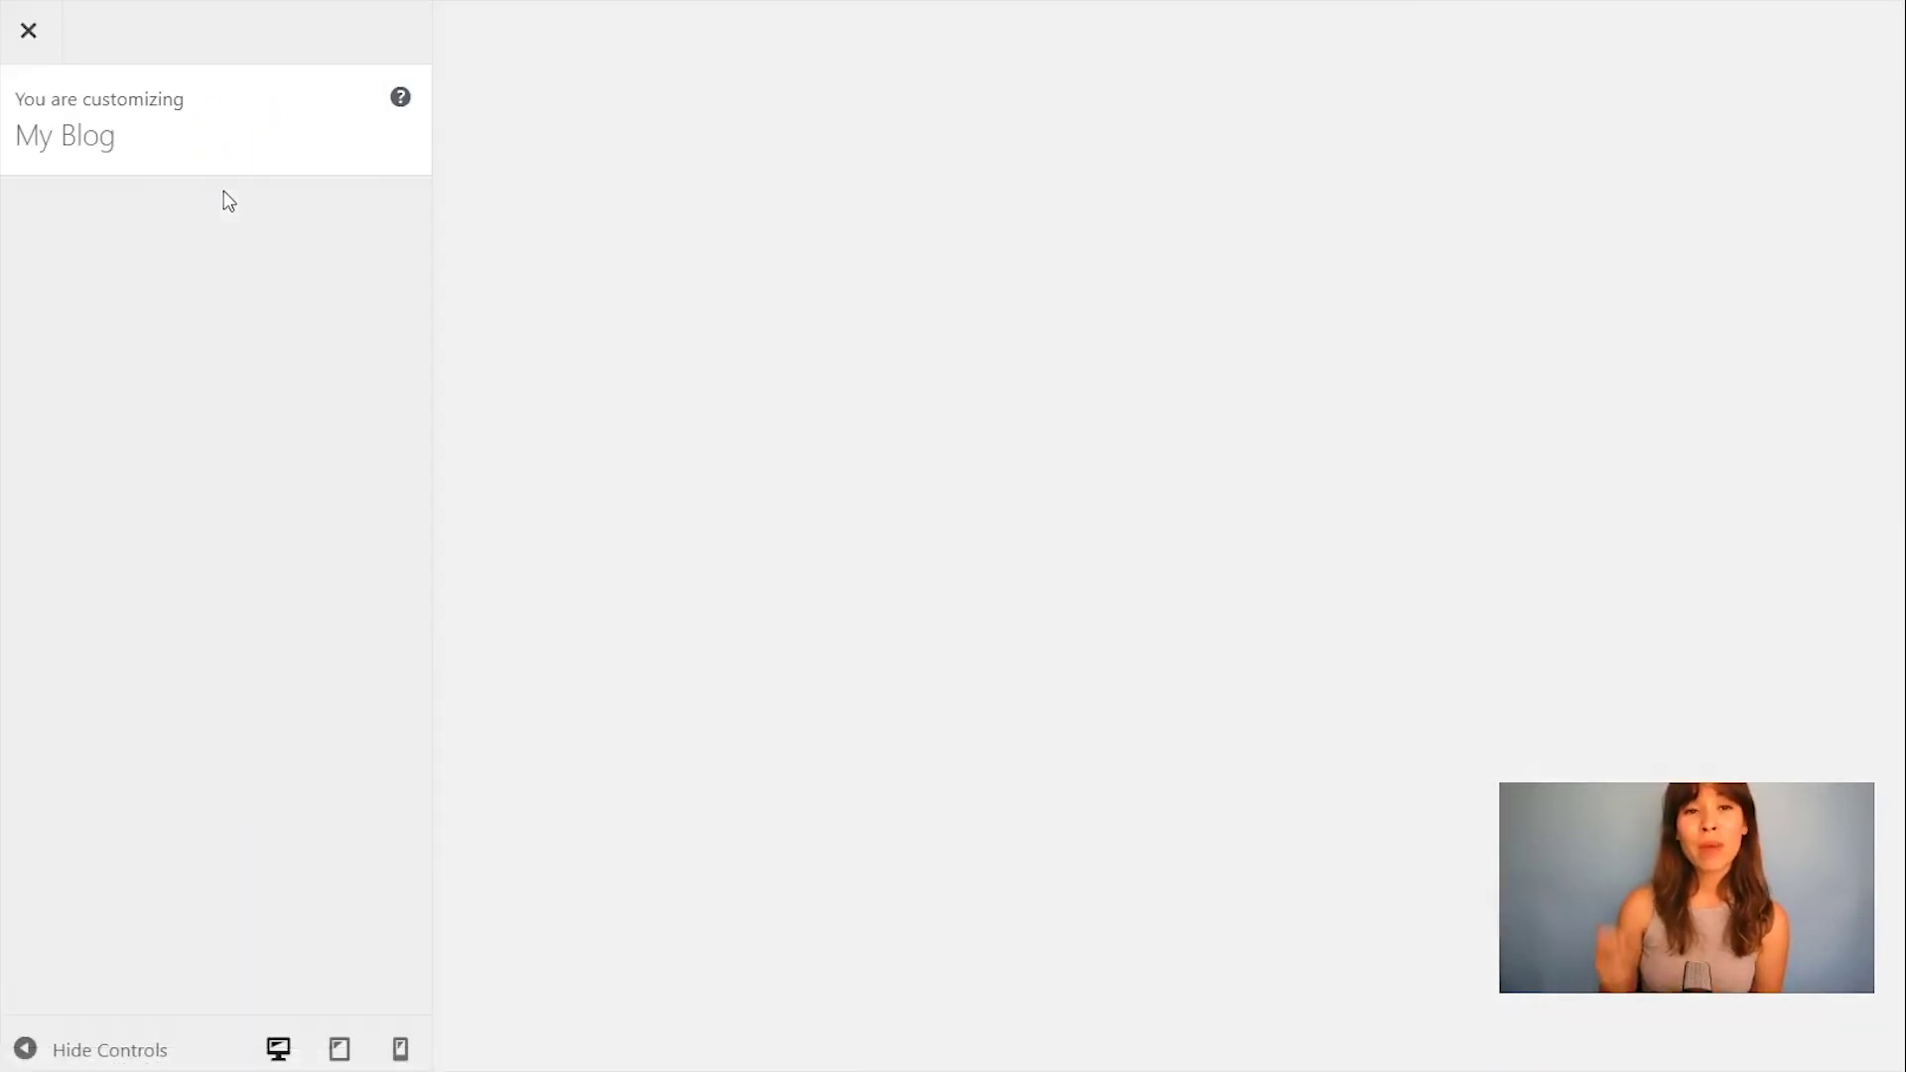
left_click(353, 705)
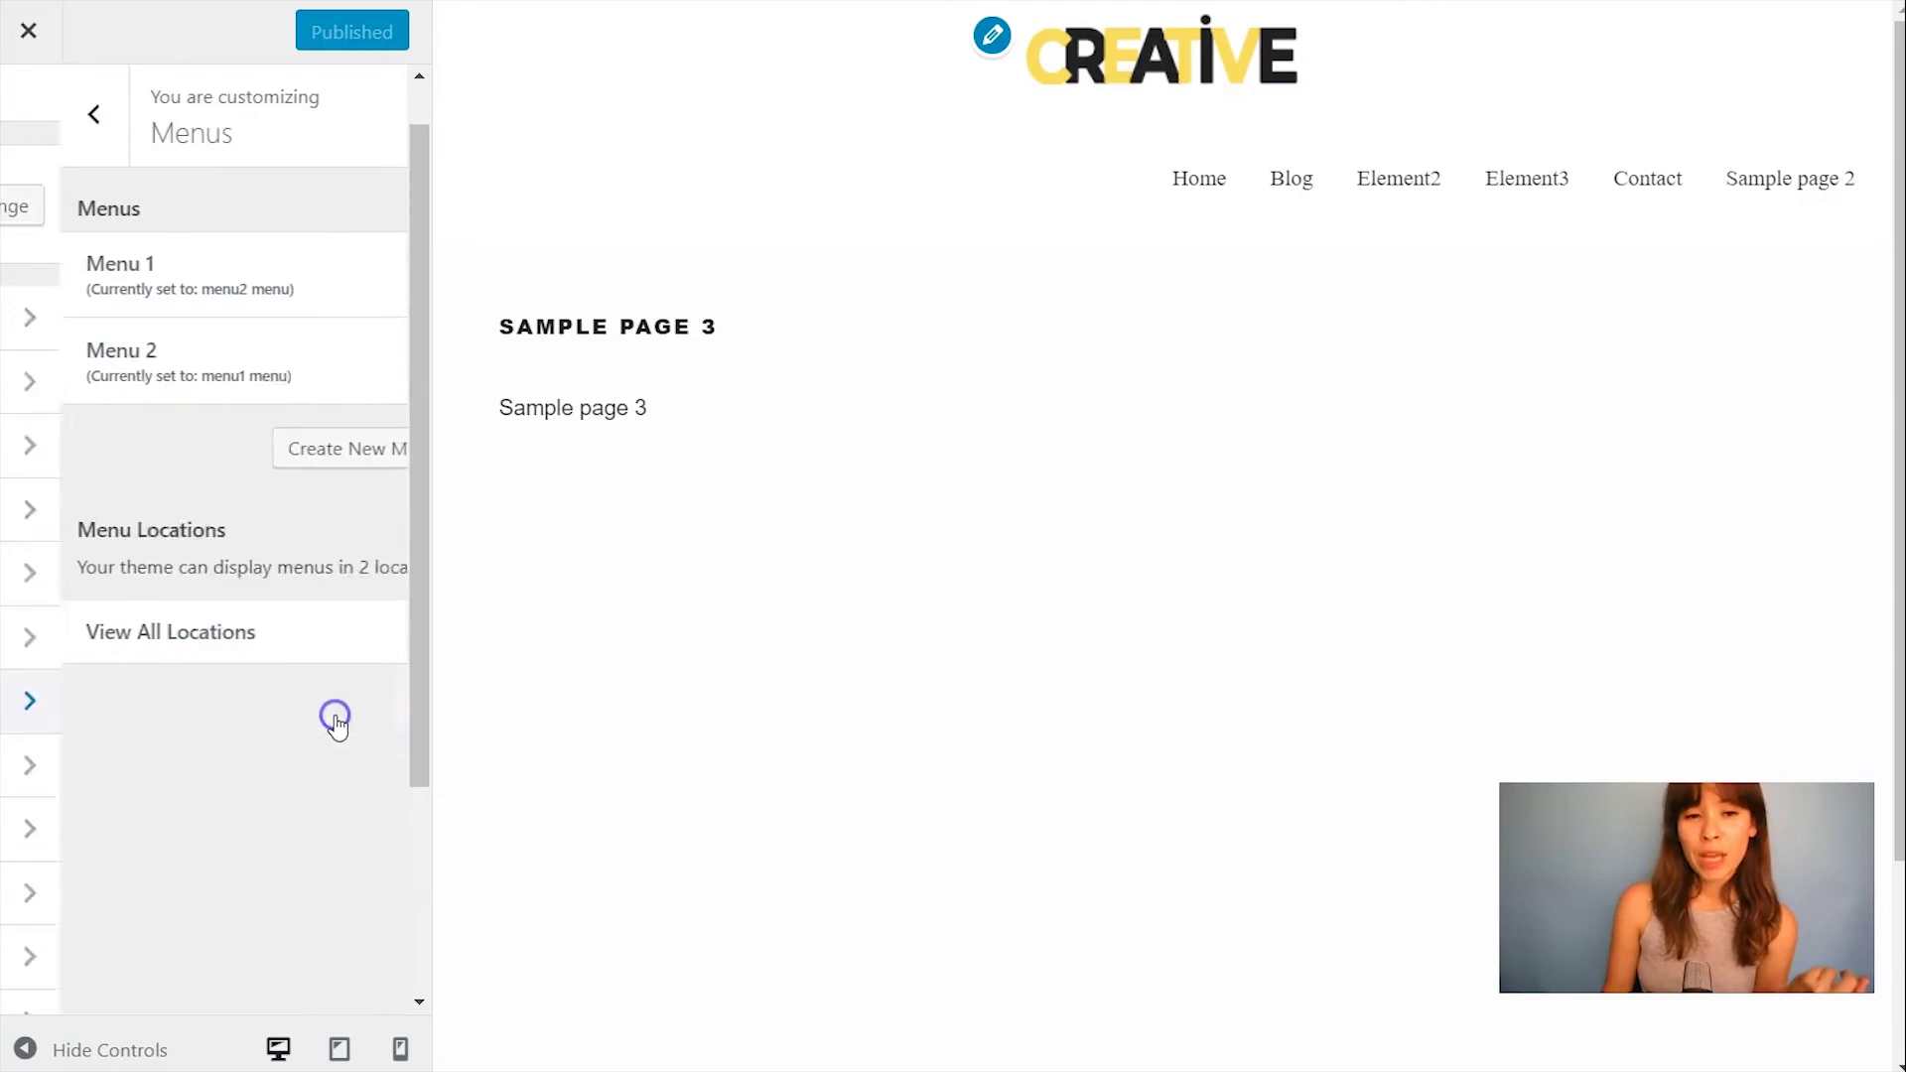
left_click(257, 287)
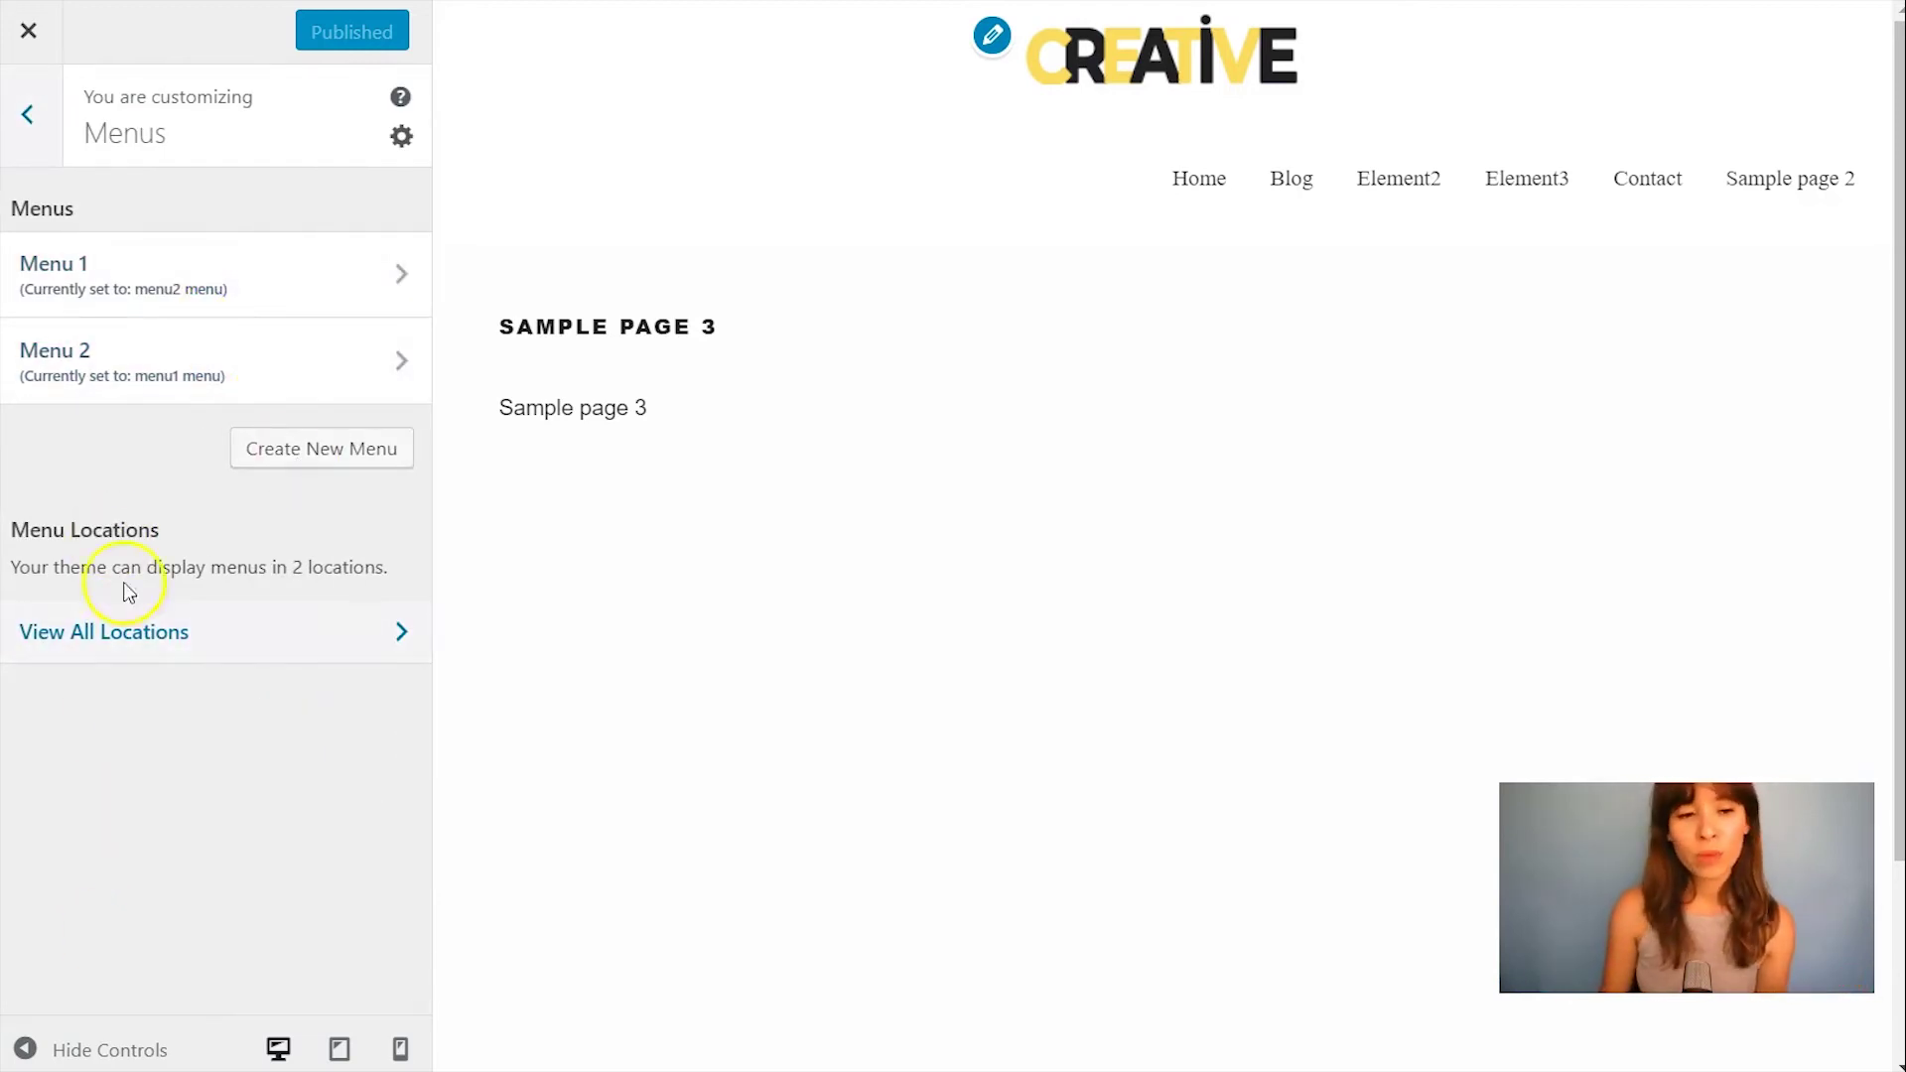
left_click(145, 663)
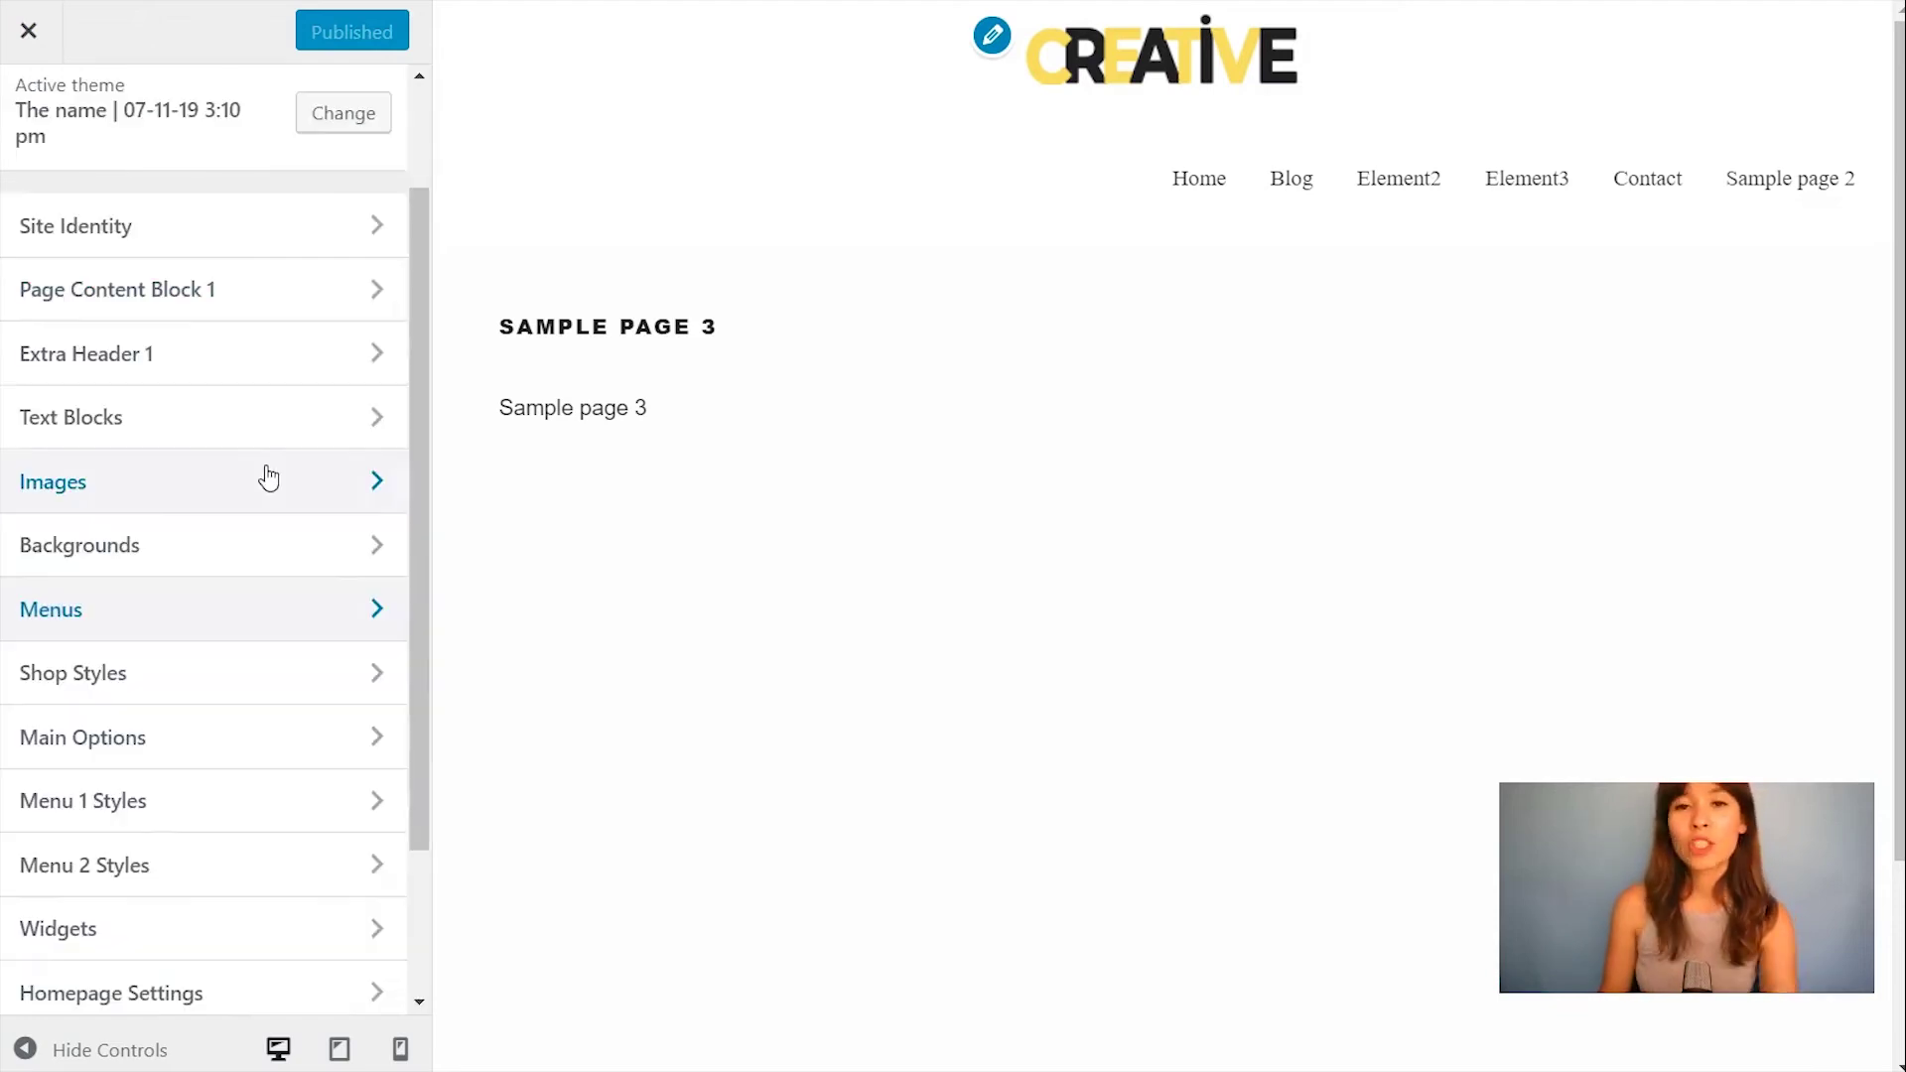
scroll(268, 480, "down", 2)
Step: Centre the Menu 2 navbar alignment in its Styles settings
left_click(149, 666)
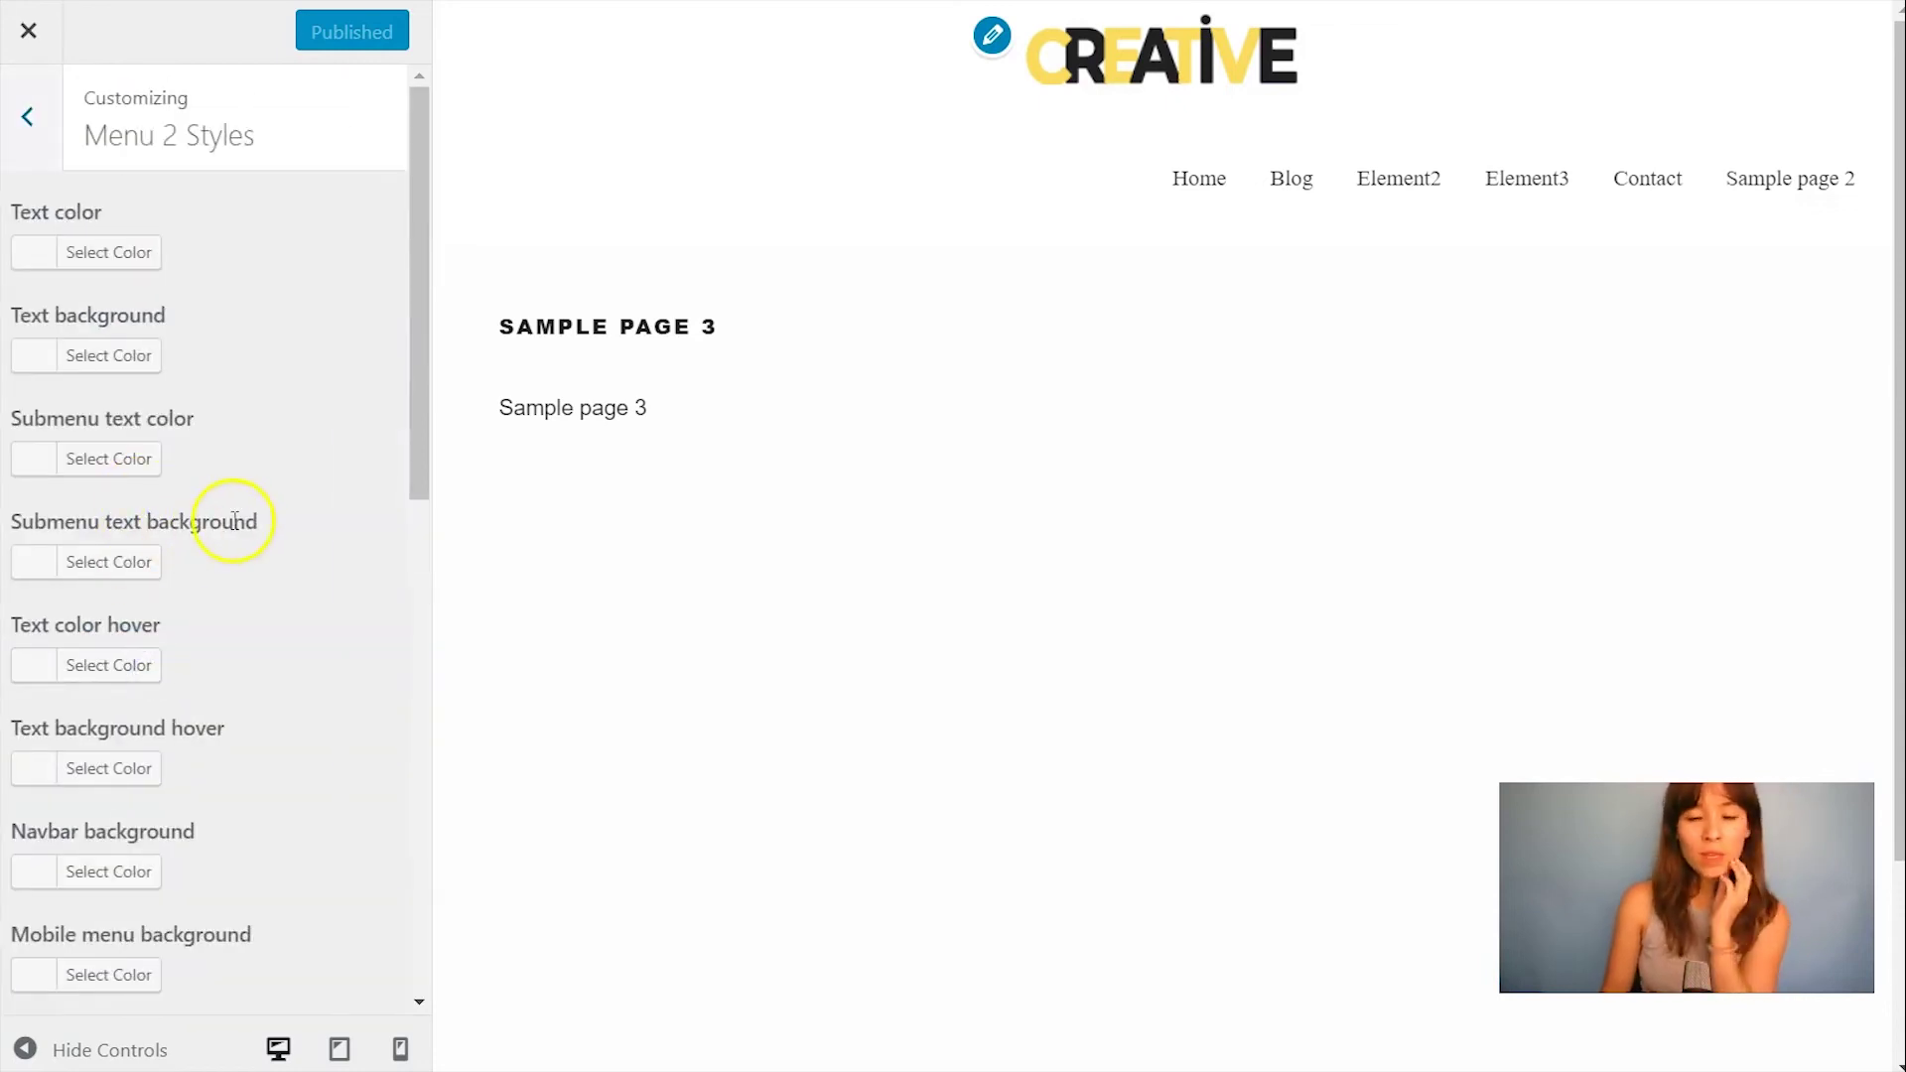
scroll(296, 446, "down", 10)
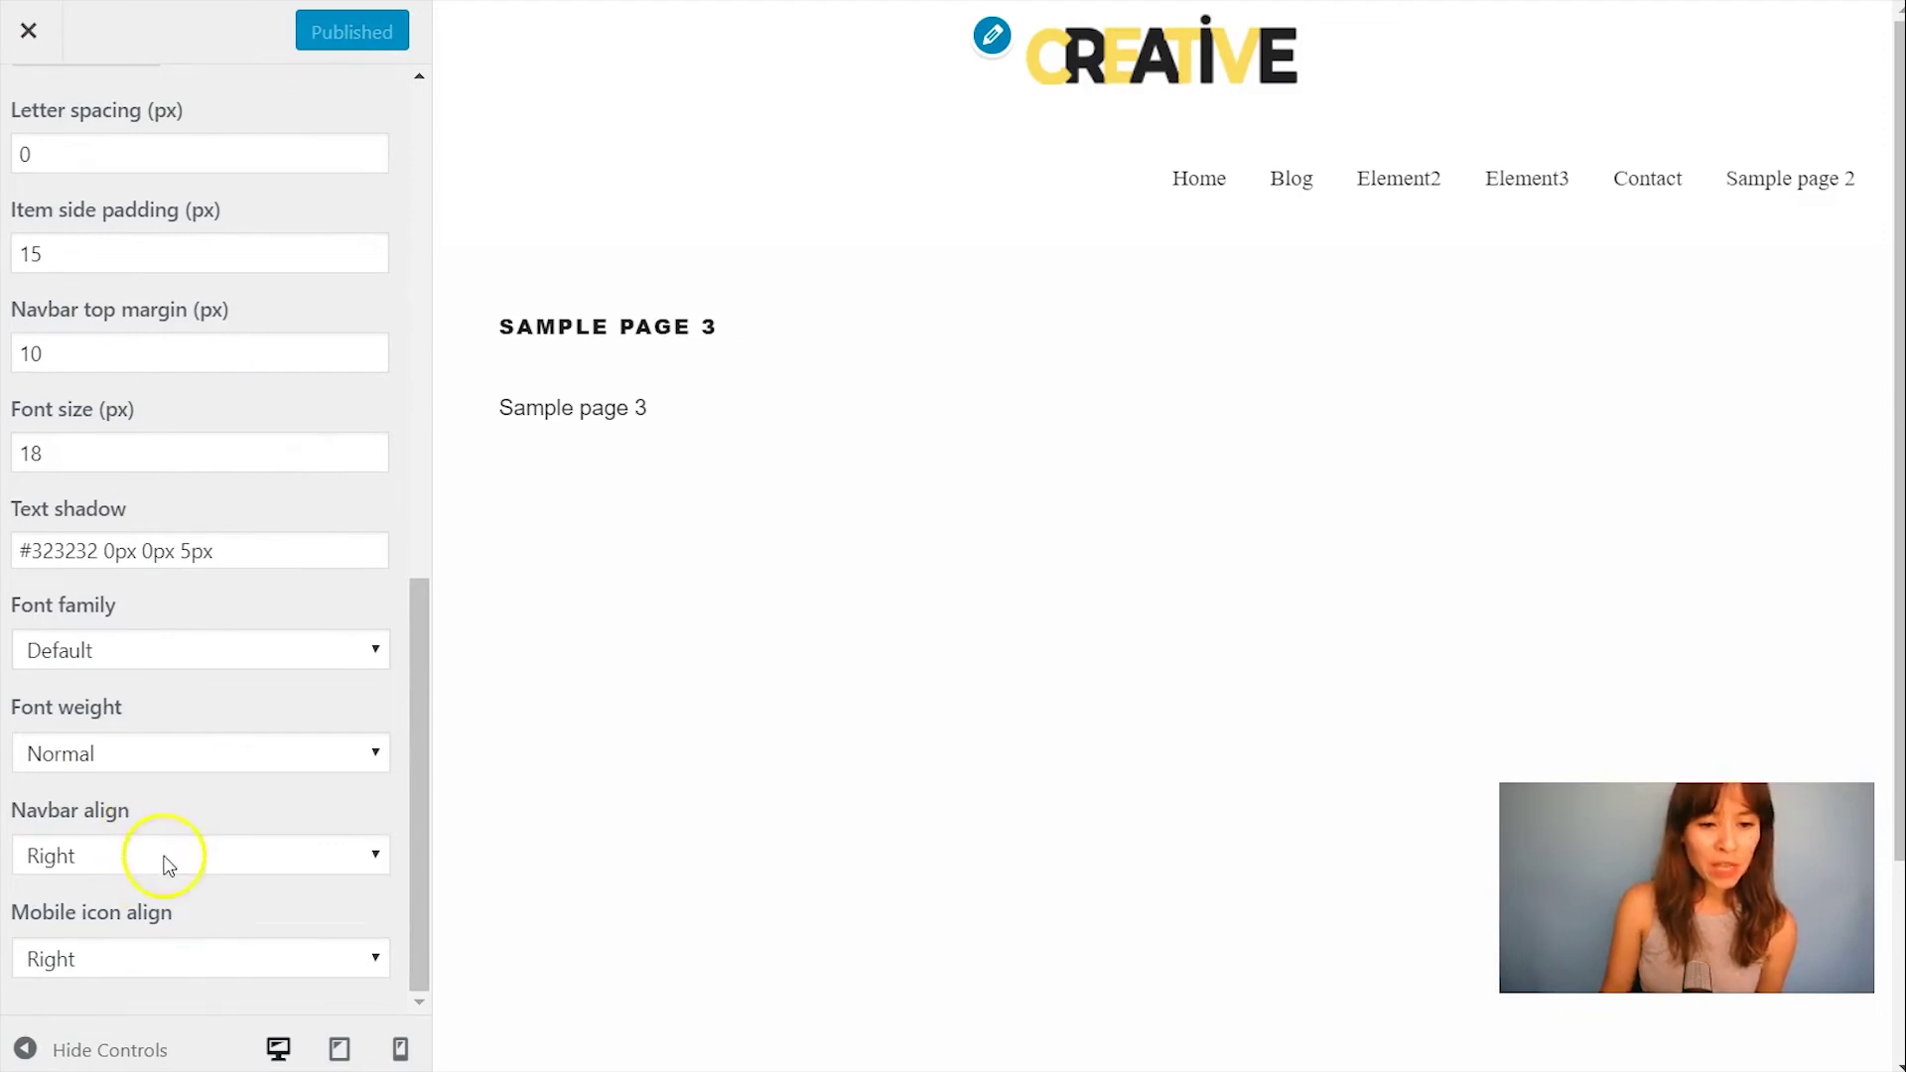
left_click(166, 866)
left_click(159, 943)
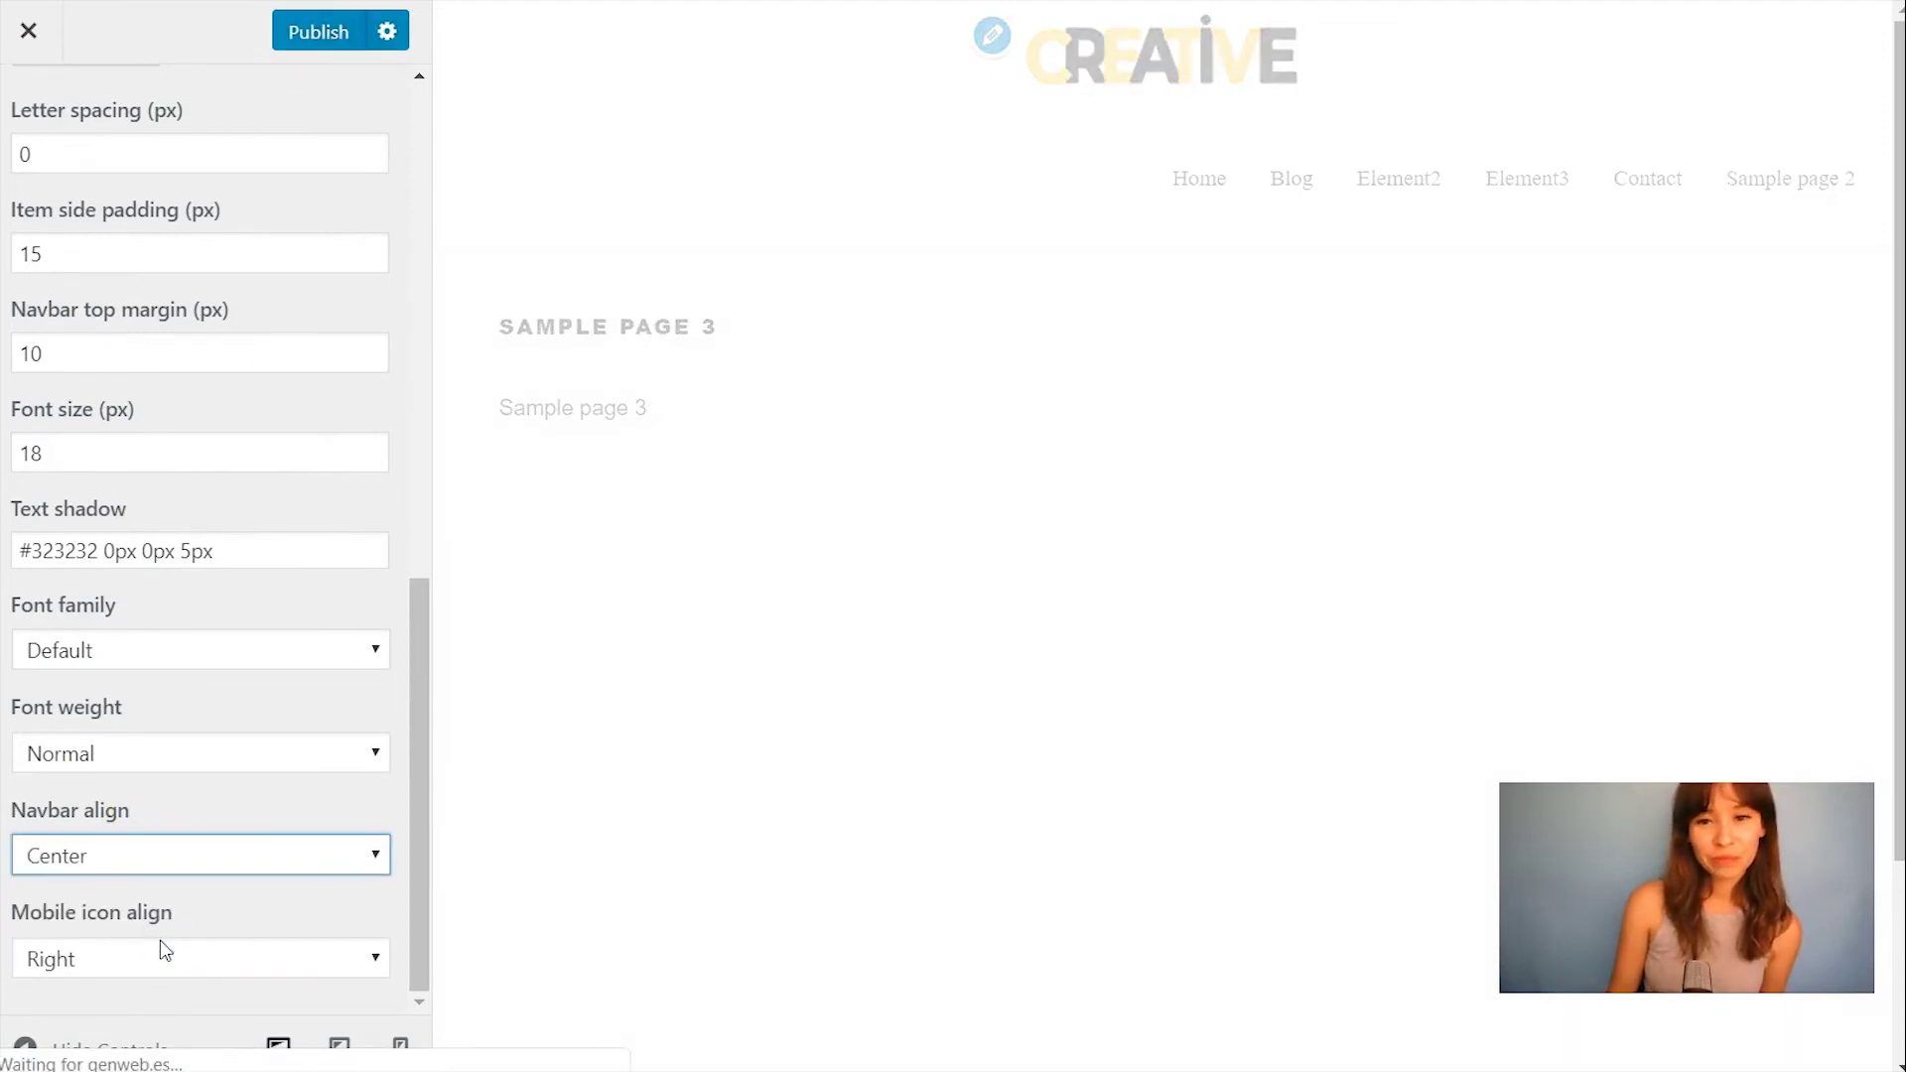
Step: Set the Menu 2 font family to Brush Script MT
left_click(248, 654)
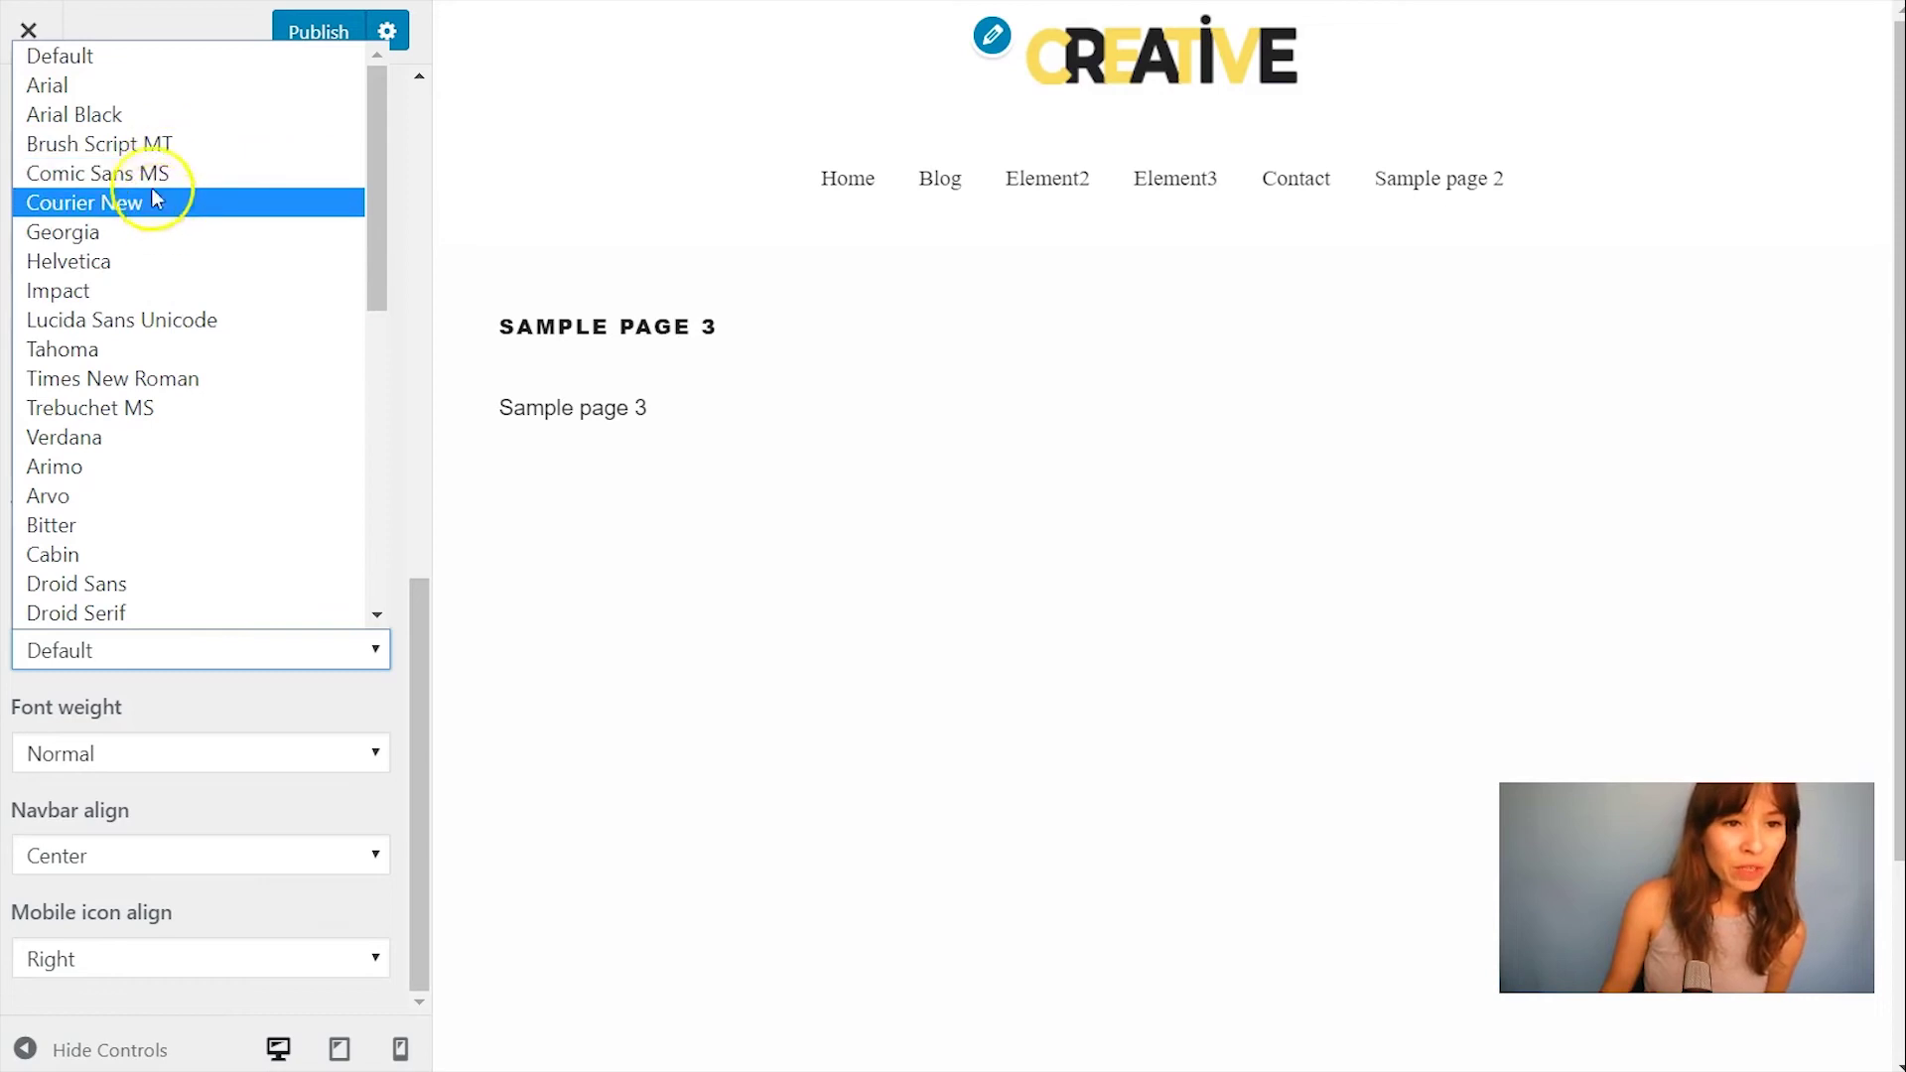
left_click(142, 146)
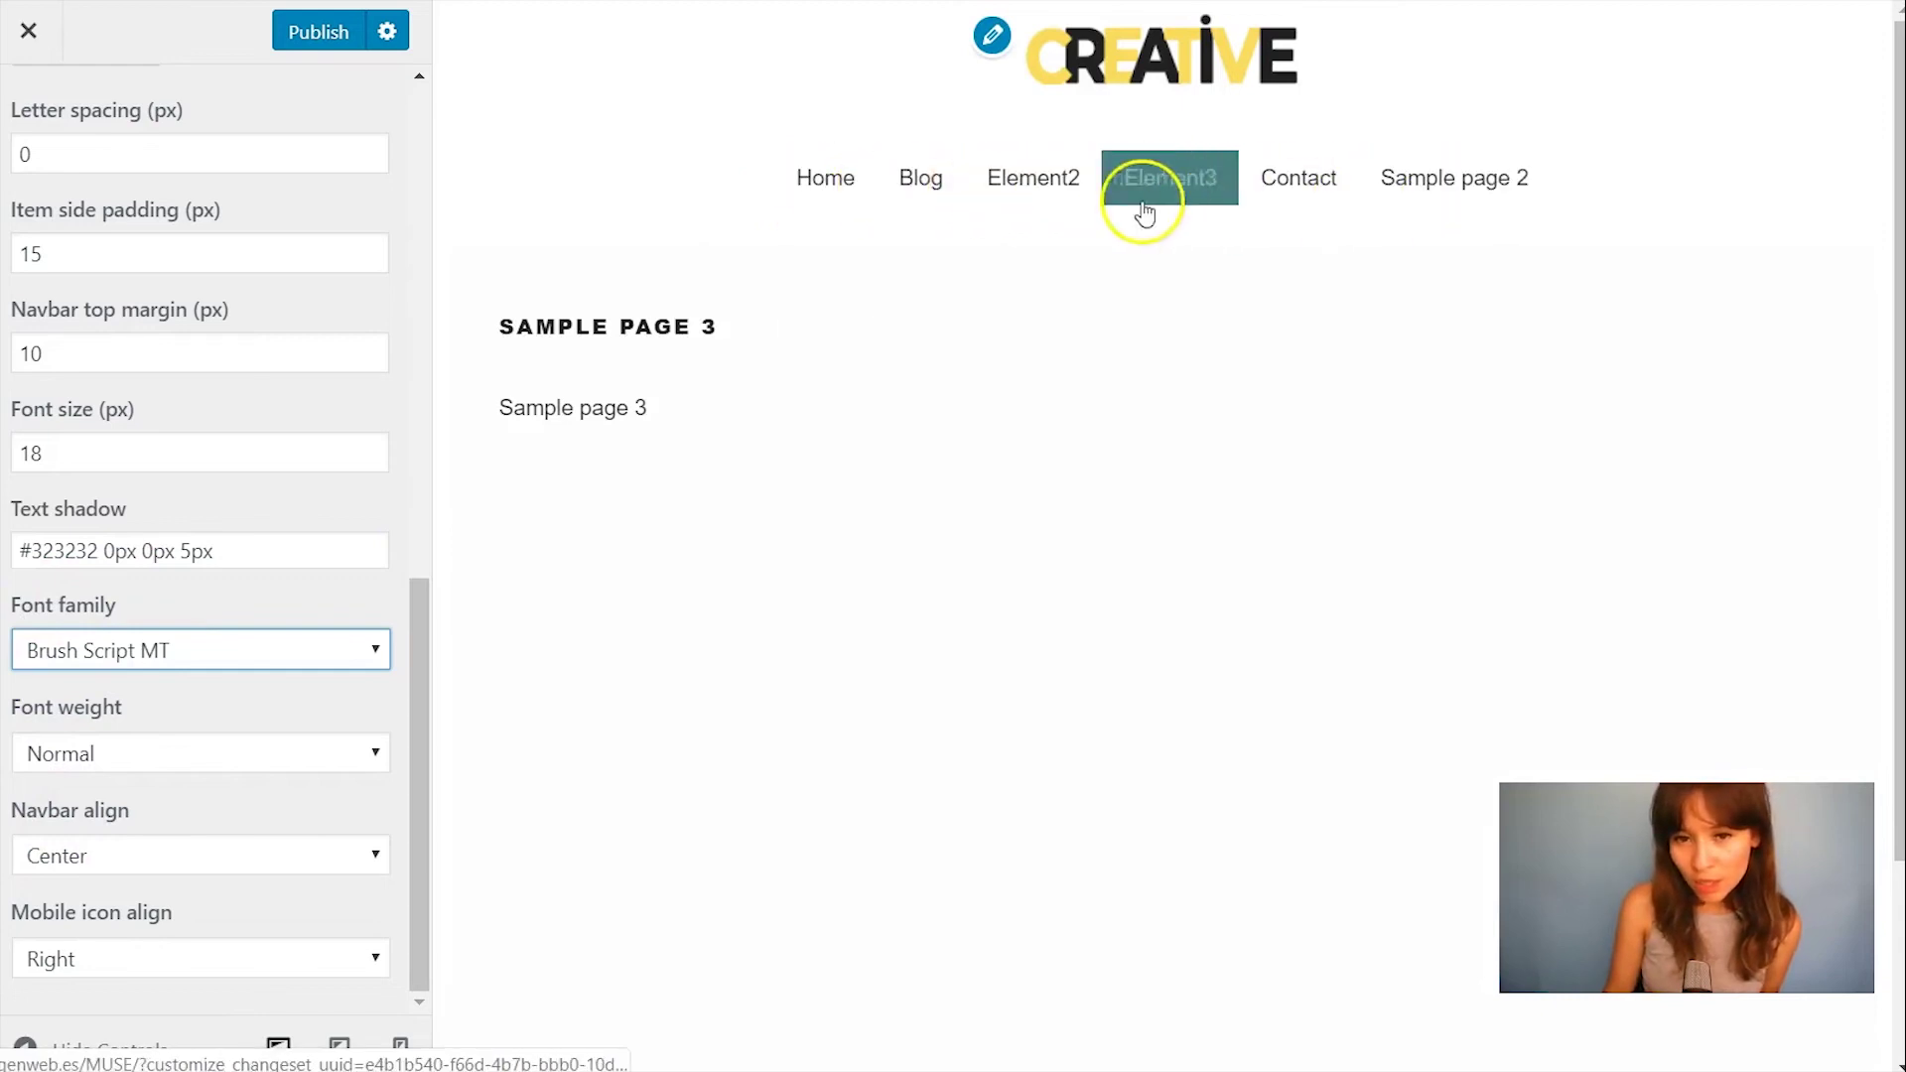
scroll(58, 398, "up", 6)
scroll(58, 397, "up", 5)
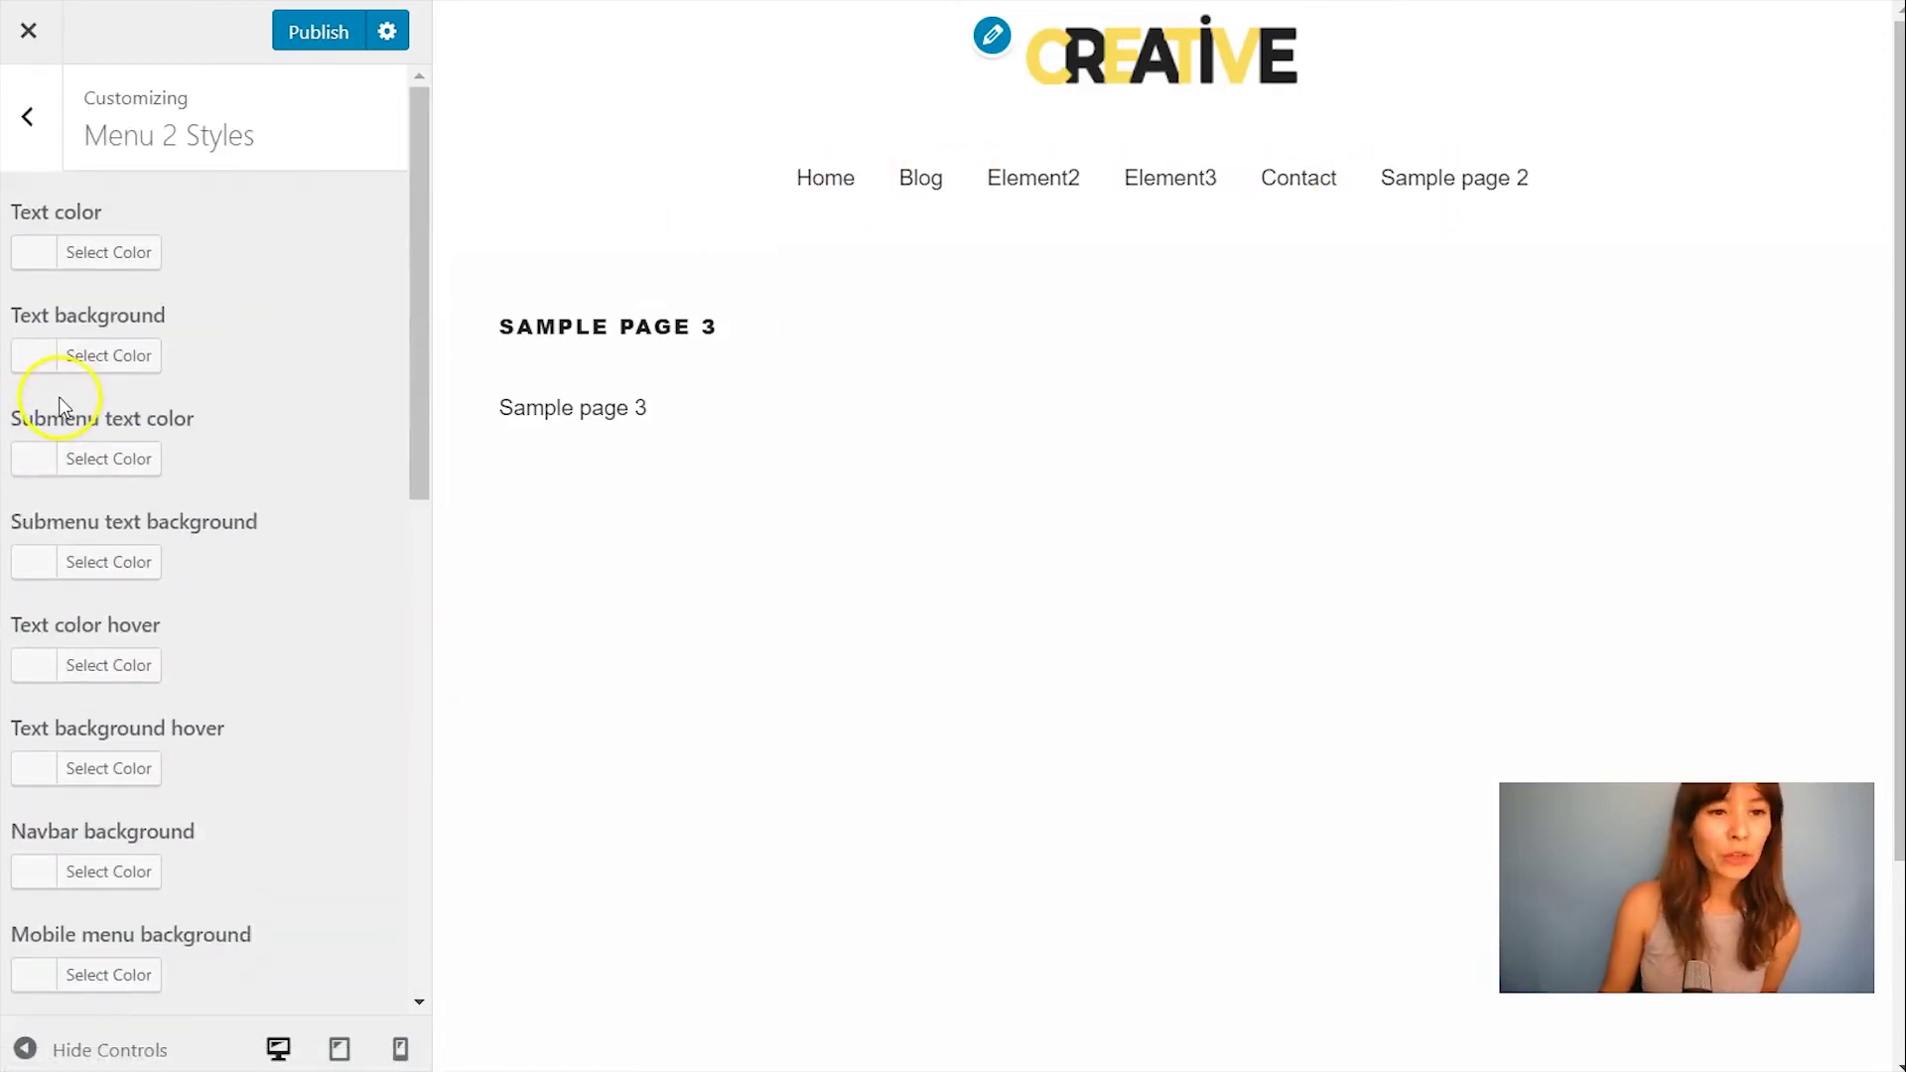
Step: Set Menu 2 text colour to #333333 and submenu text colour to #212121
left_click(84, 248)
left_click_drag(123, 473, 28, 518)
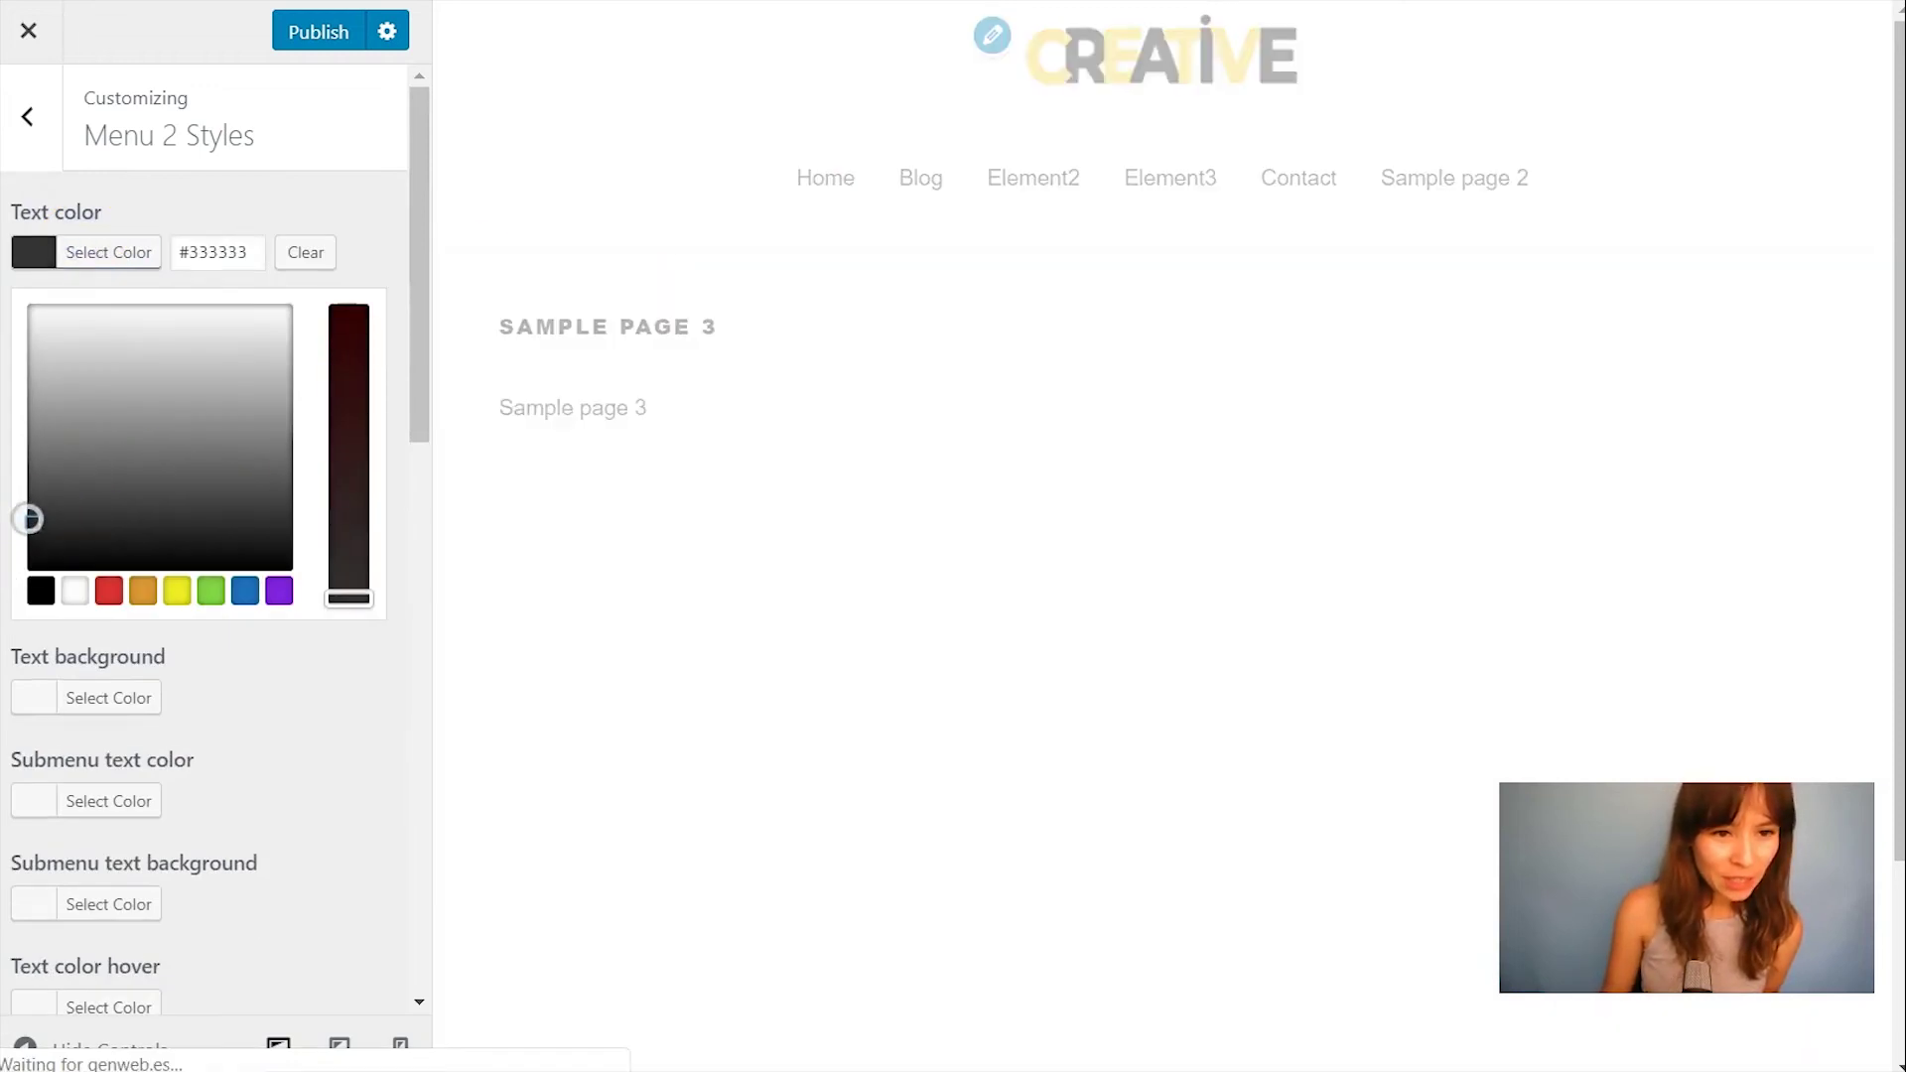
left_click(284, 204)
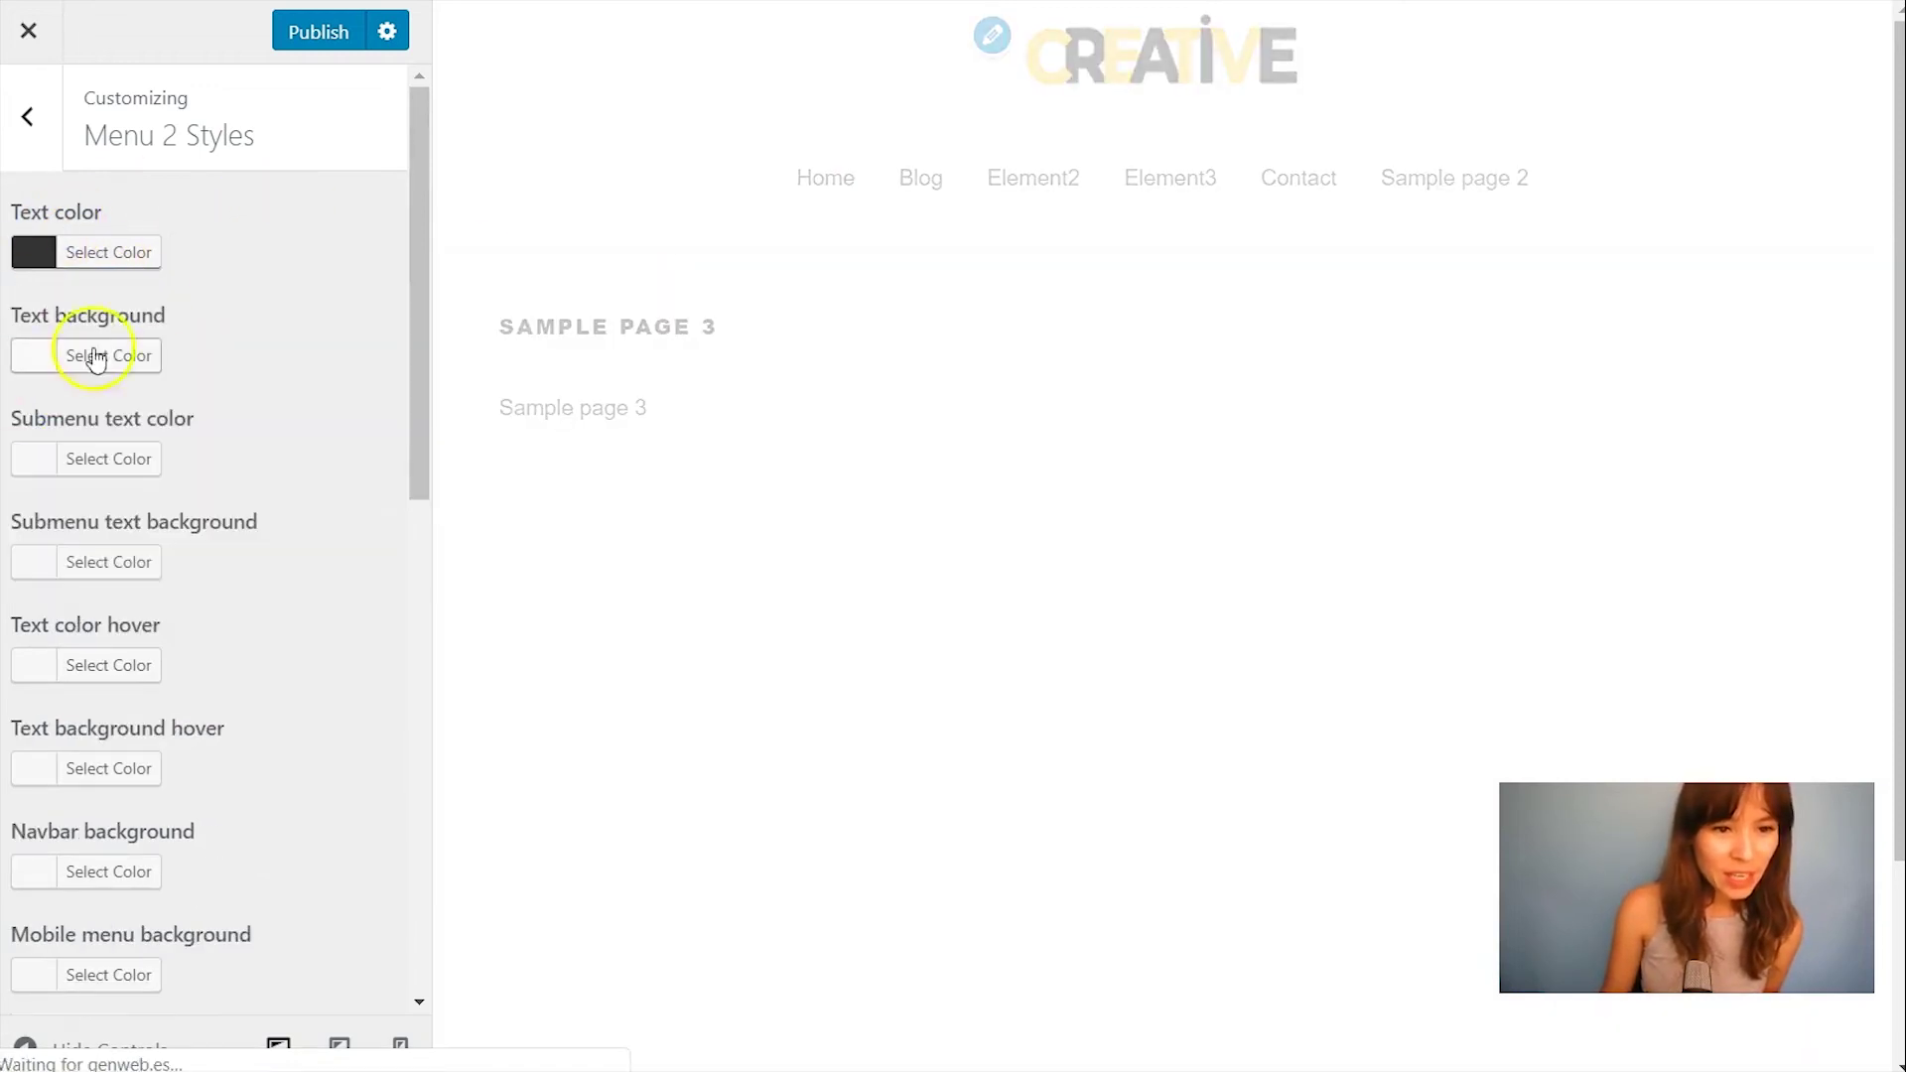
left_click(77, 474)
left_click_drag(53, 729, 28, 744)
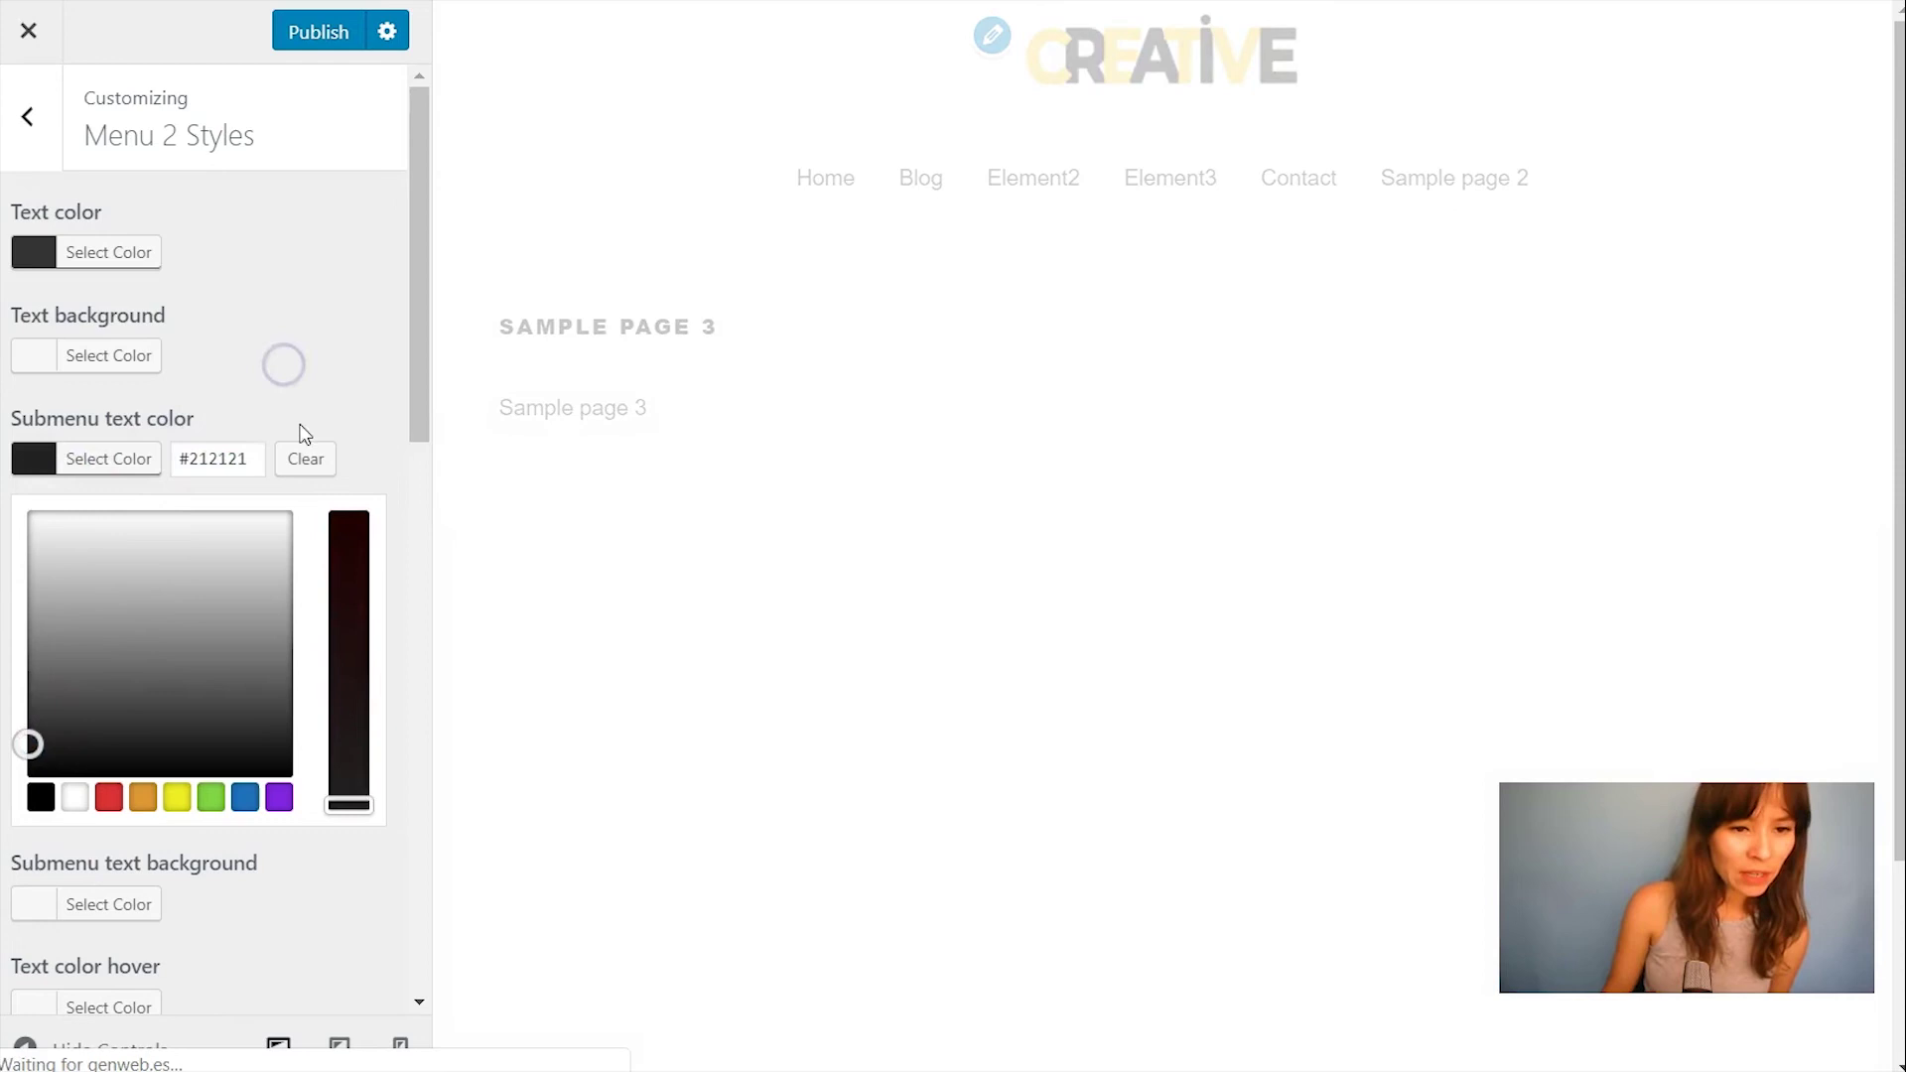
Step: Make the Menu 2 hover text colour dark red
scroll(255, 860, "down", 3)
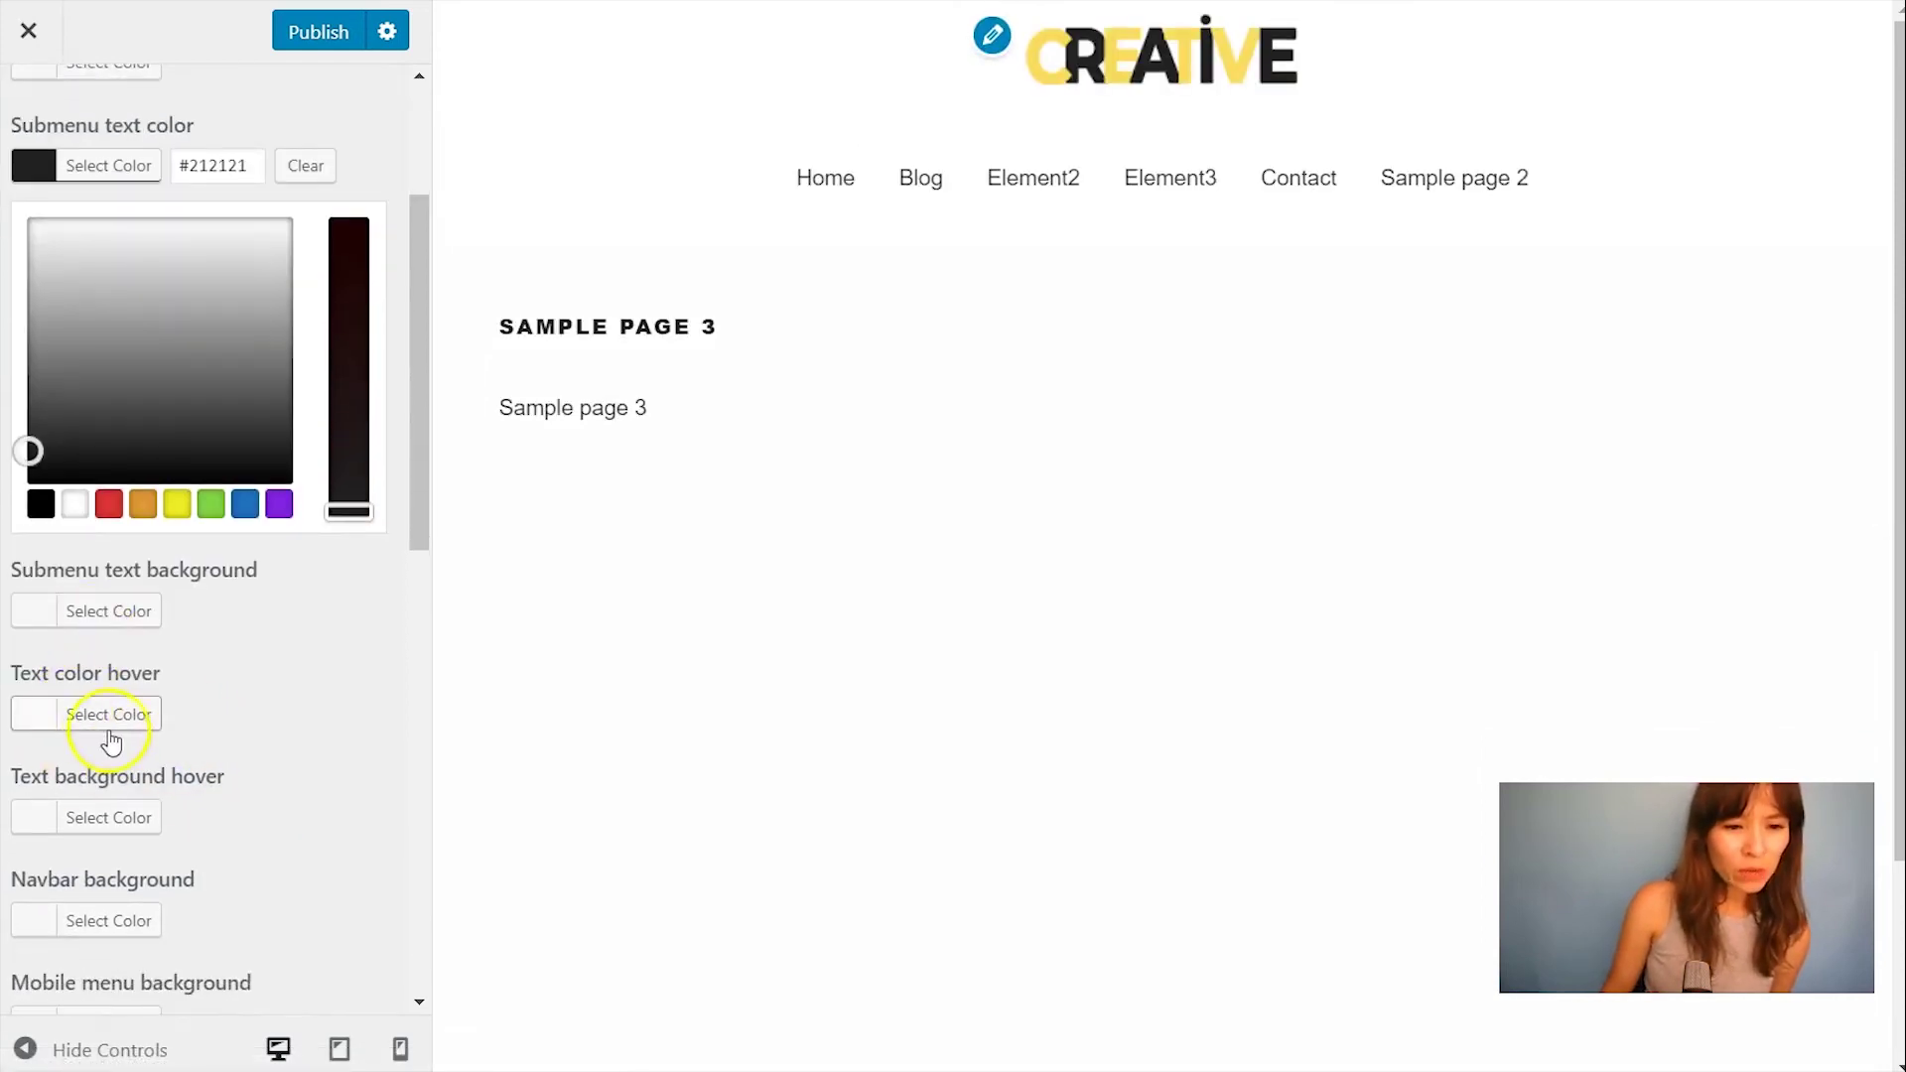
left_click(99, 721)
left_click(22, 614)
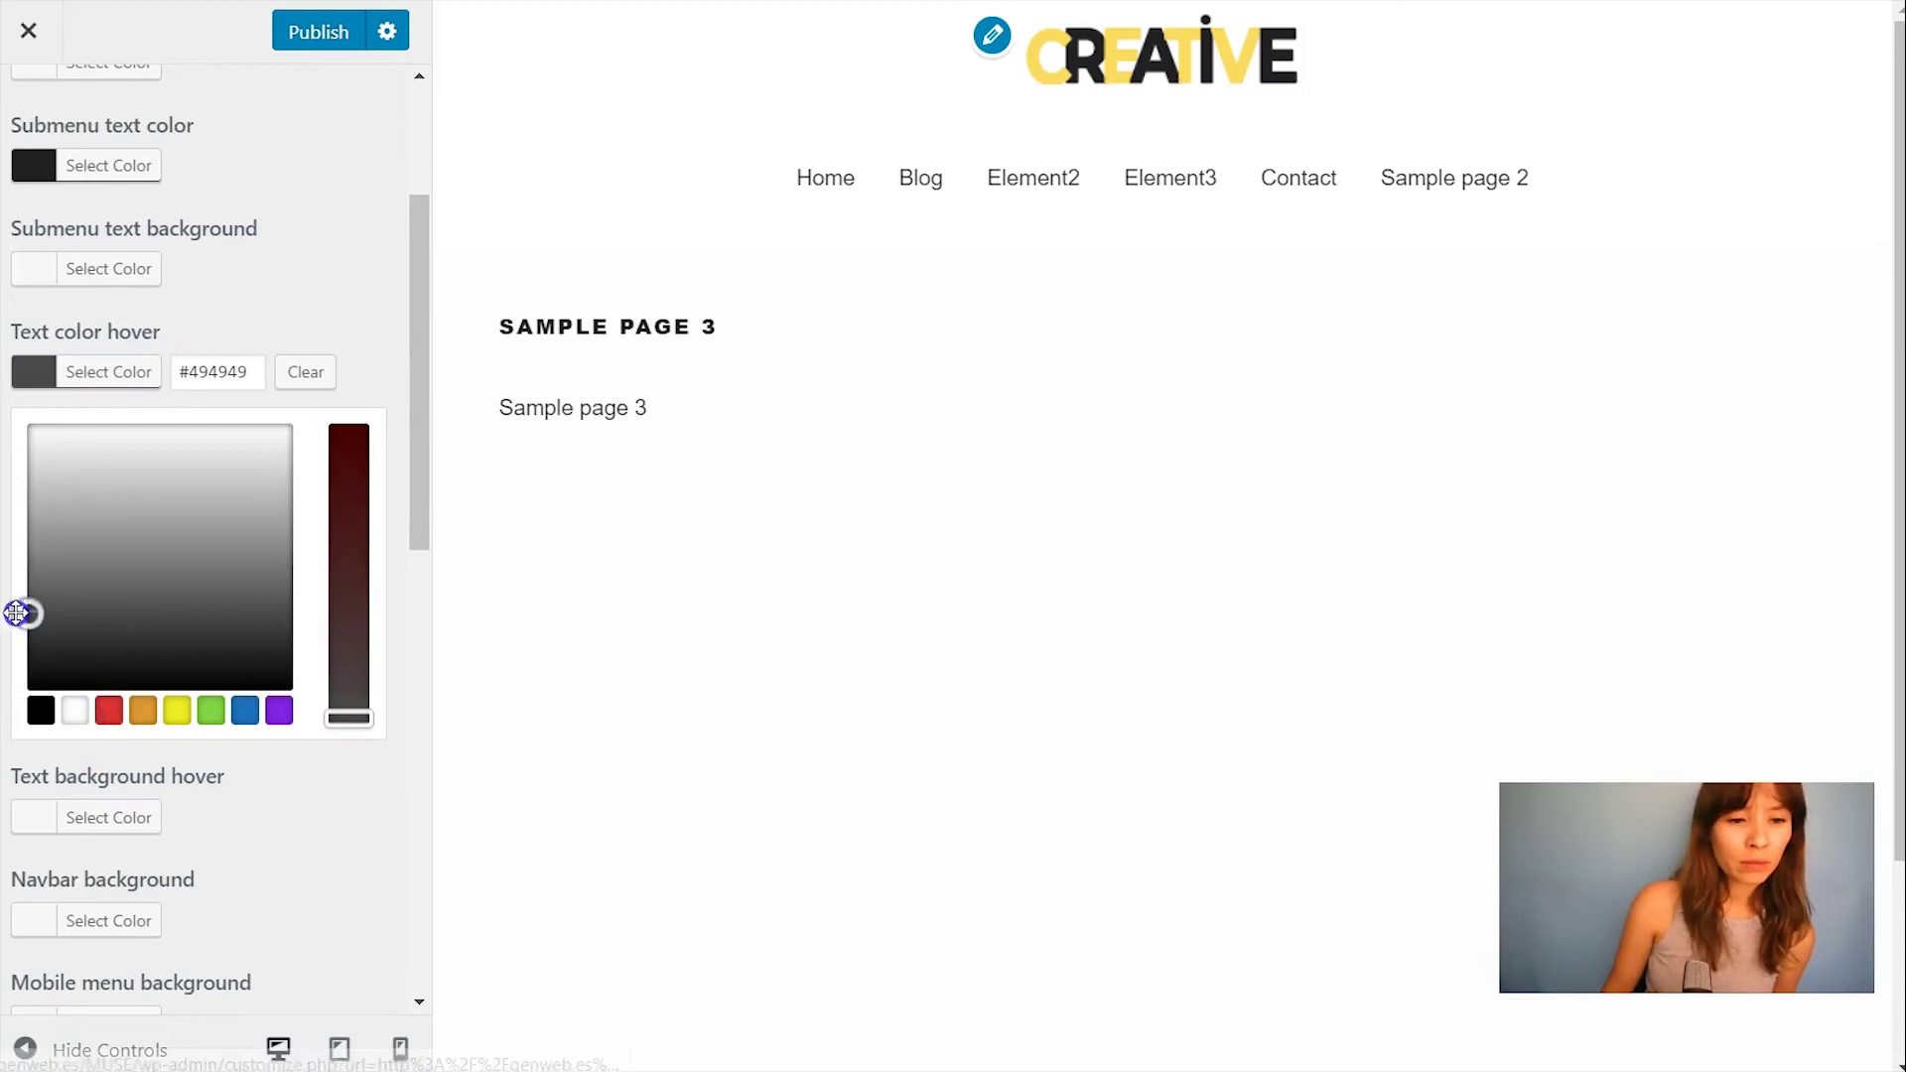
left_click(176, 711)
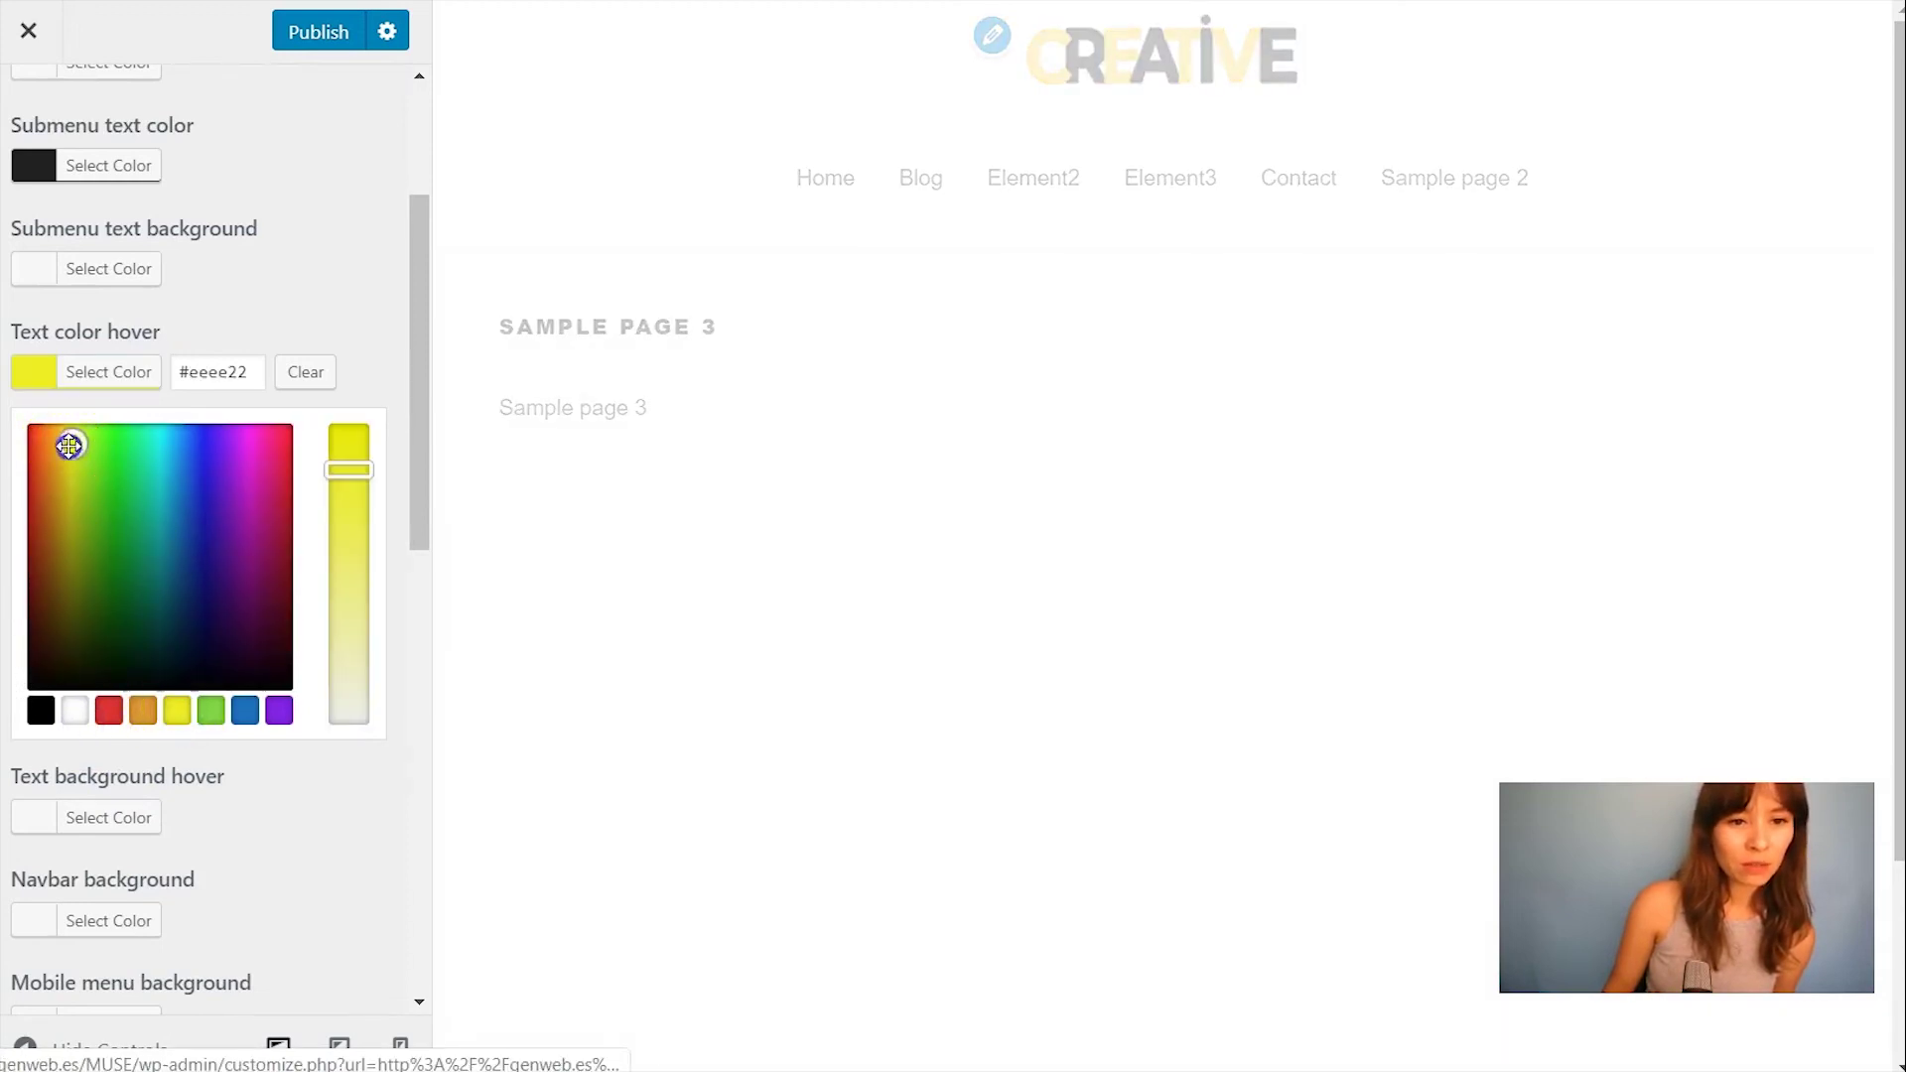
left_click_drag(68, 446, 63, 467)
left_click(307, 243)
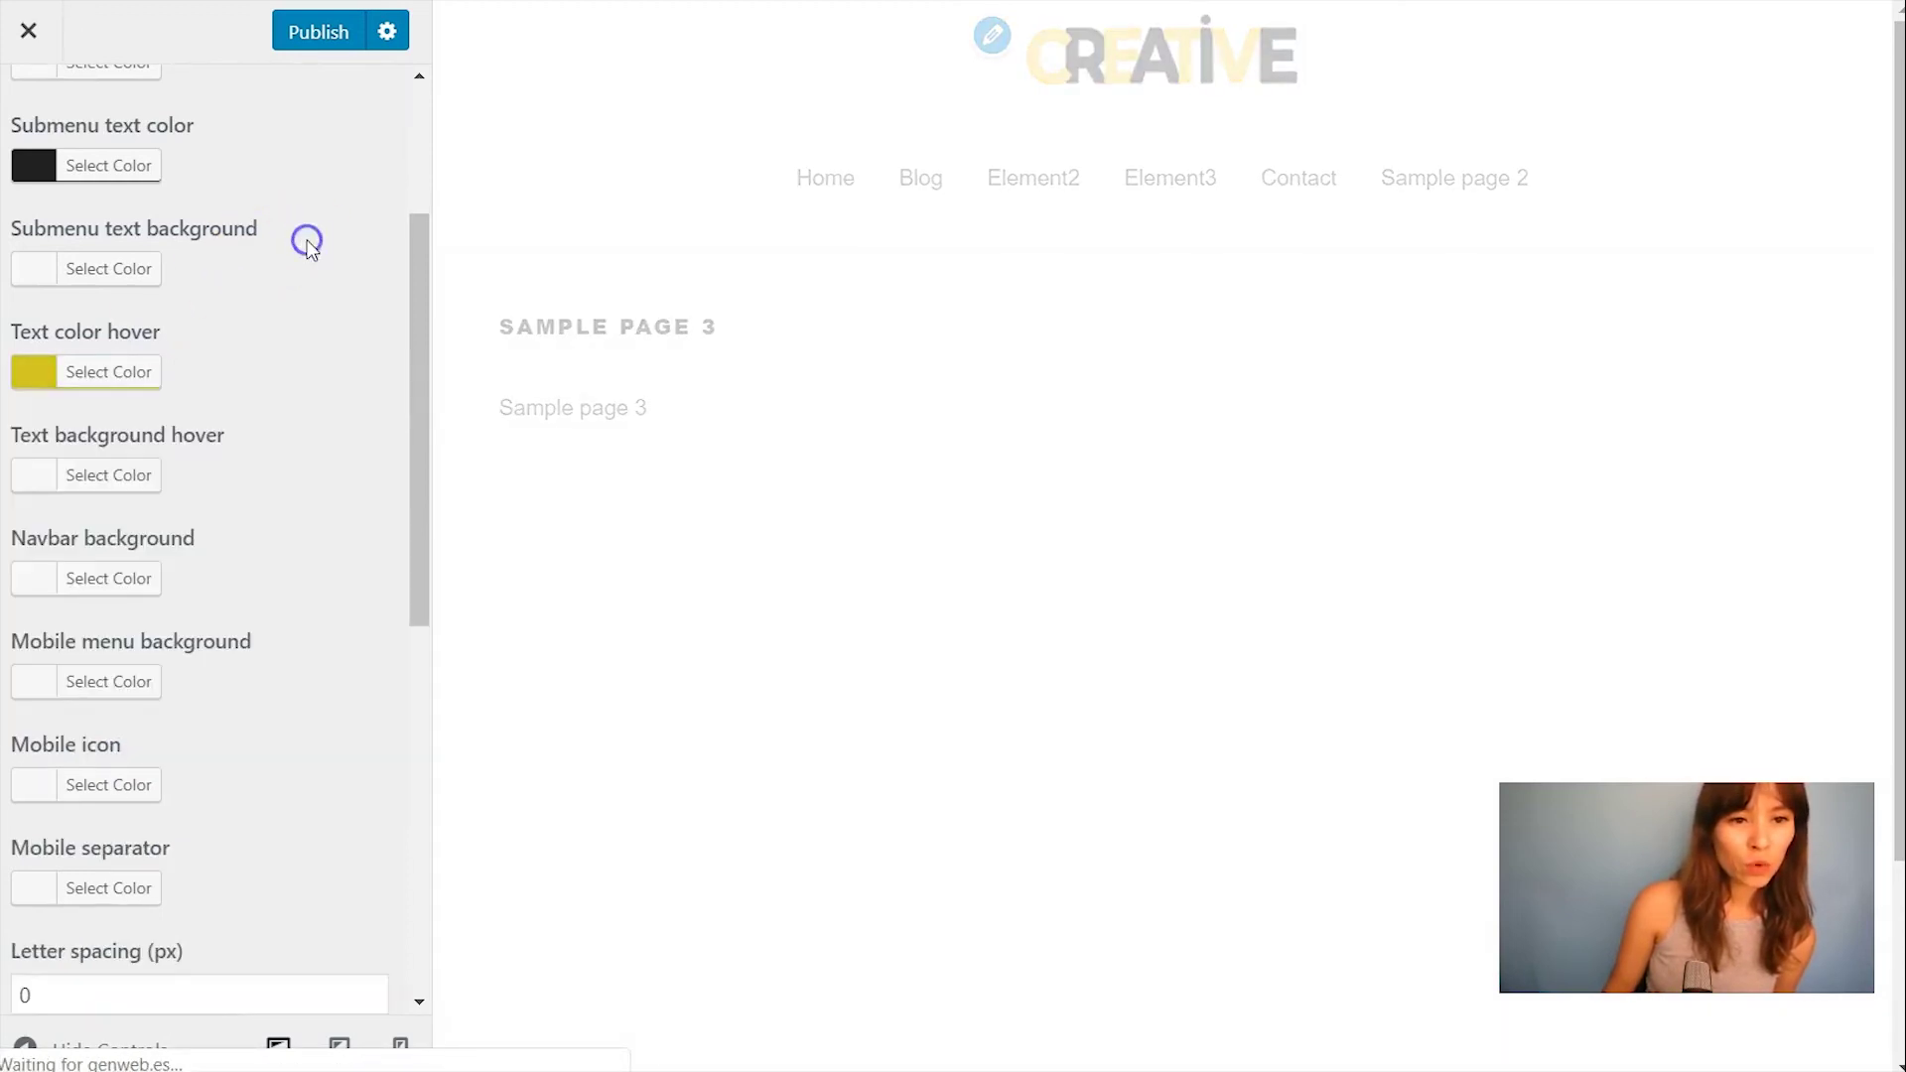
mouse_move(886, 196)
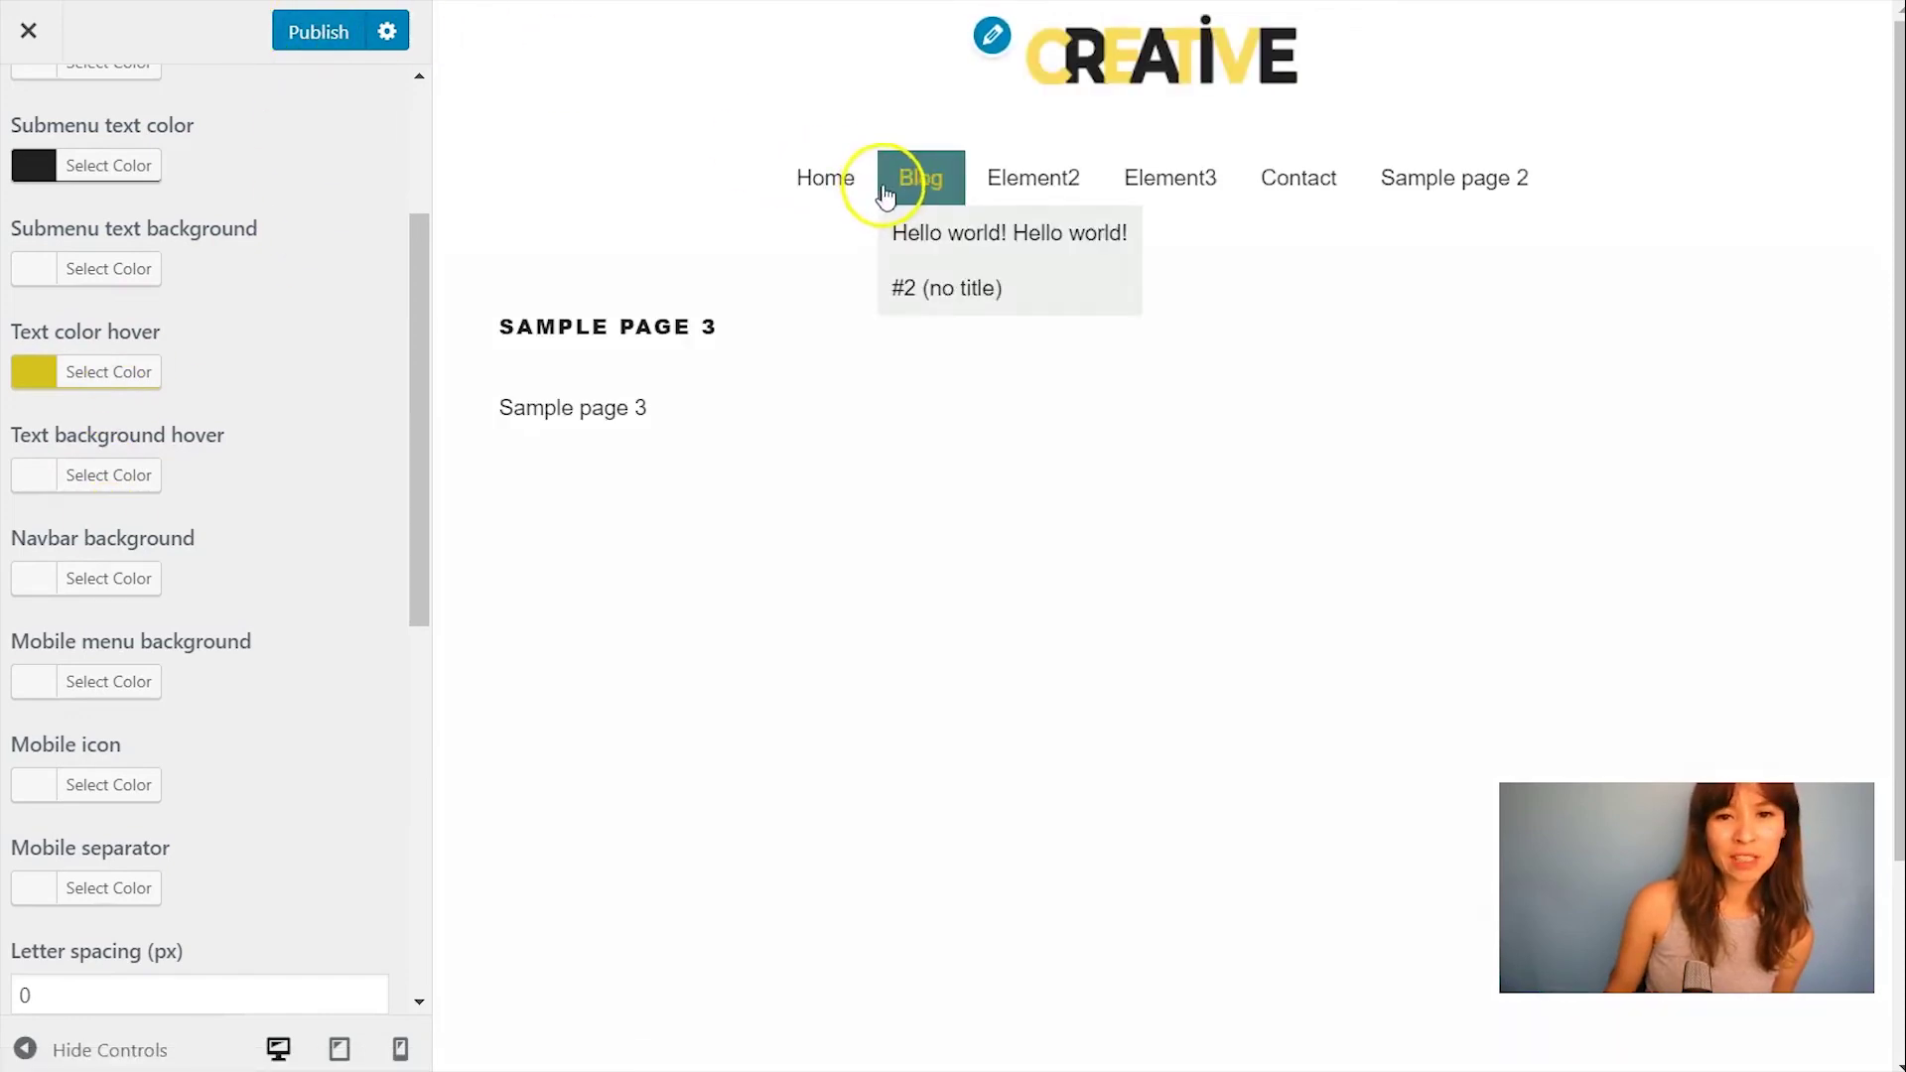
left_click(117, 372)
left_click_drag(63, 467, 18, 650)
left_click(286, 303)
Step: Set the Menu 2 hover background colour to olive-yellow #a89c15
left_click(85, 478)
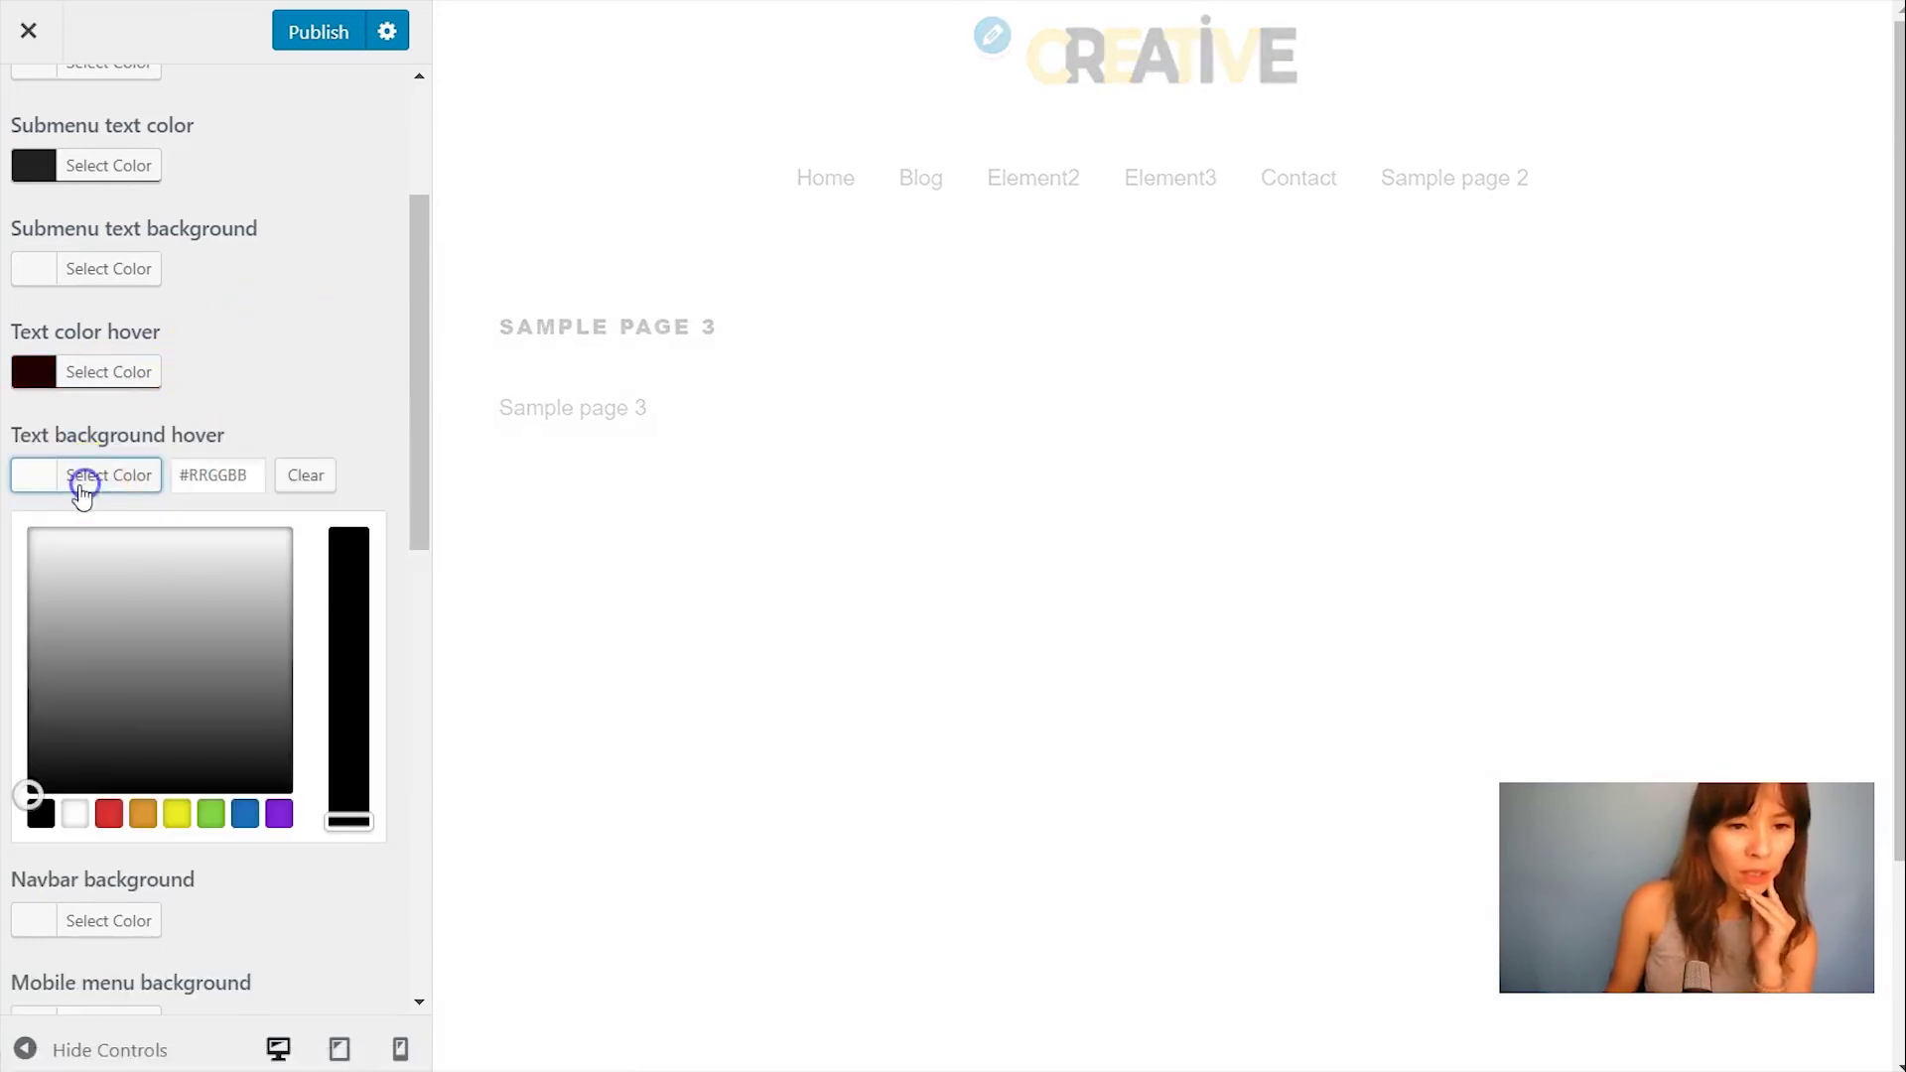
left_click(177, 813)
left_click_drag(78, 591, 71, 623)
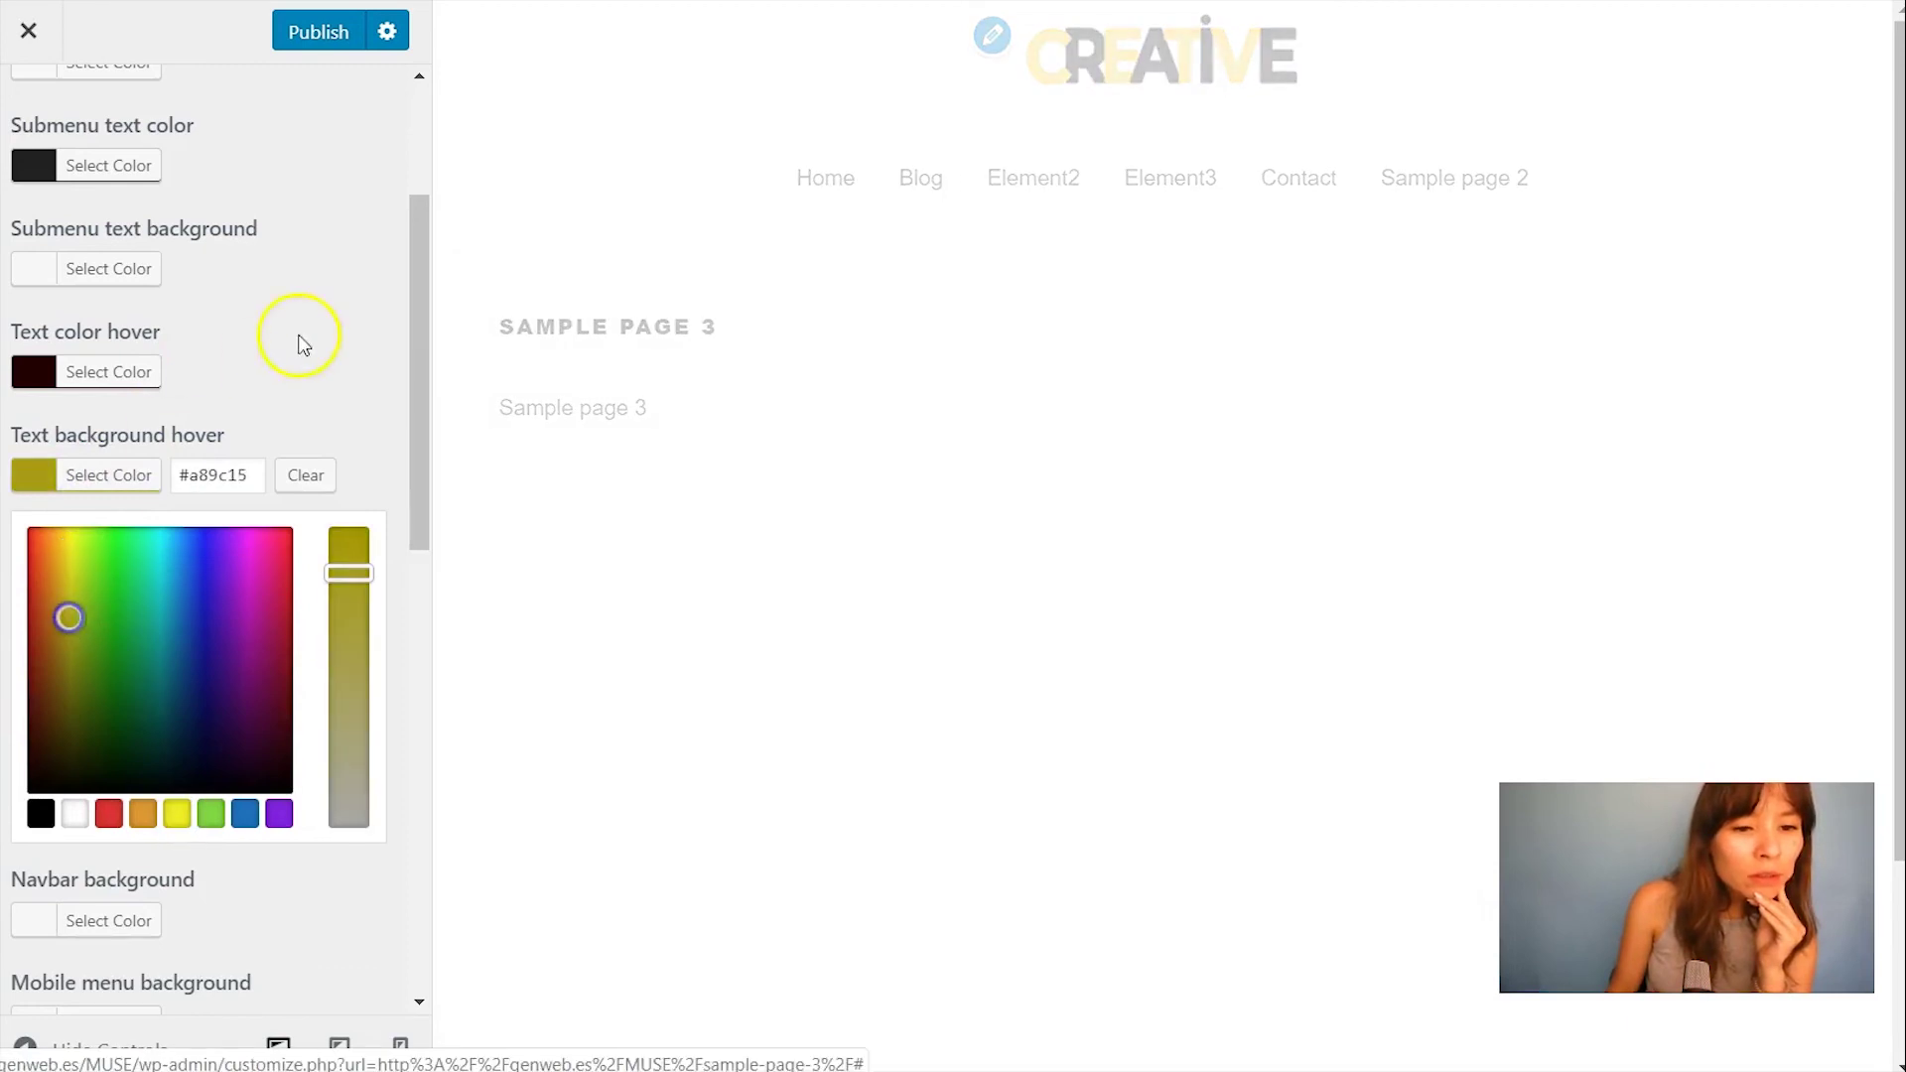
left_click(109, 475)
scroll(226, 616, "up", 2)
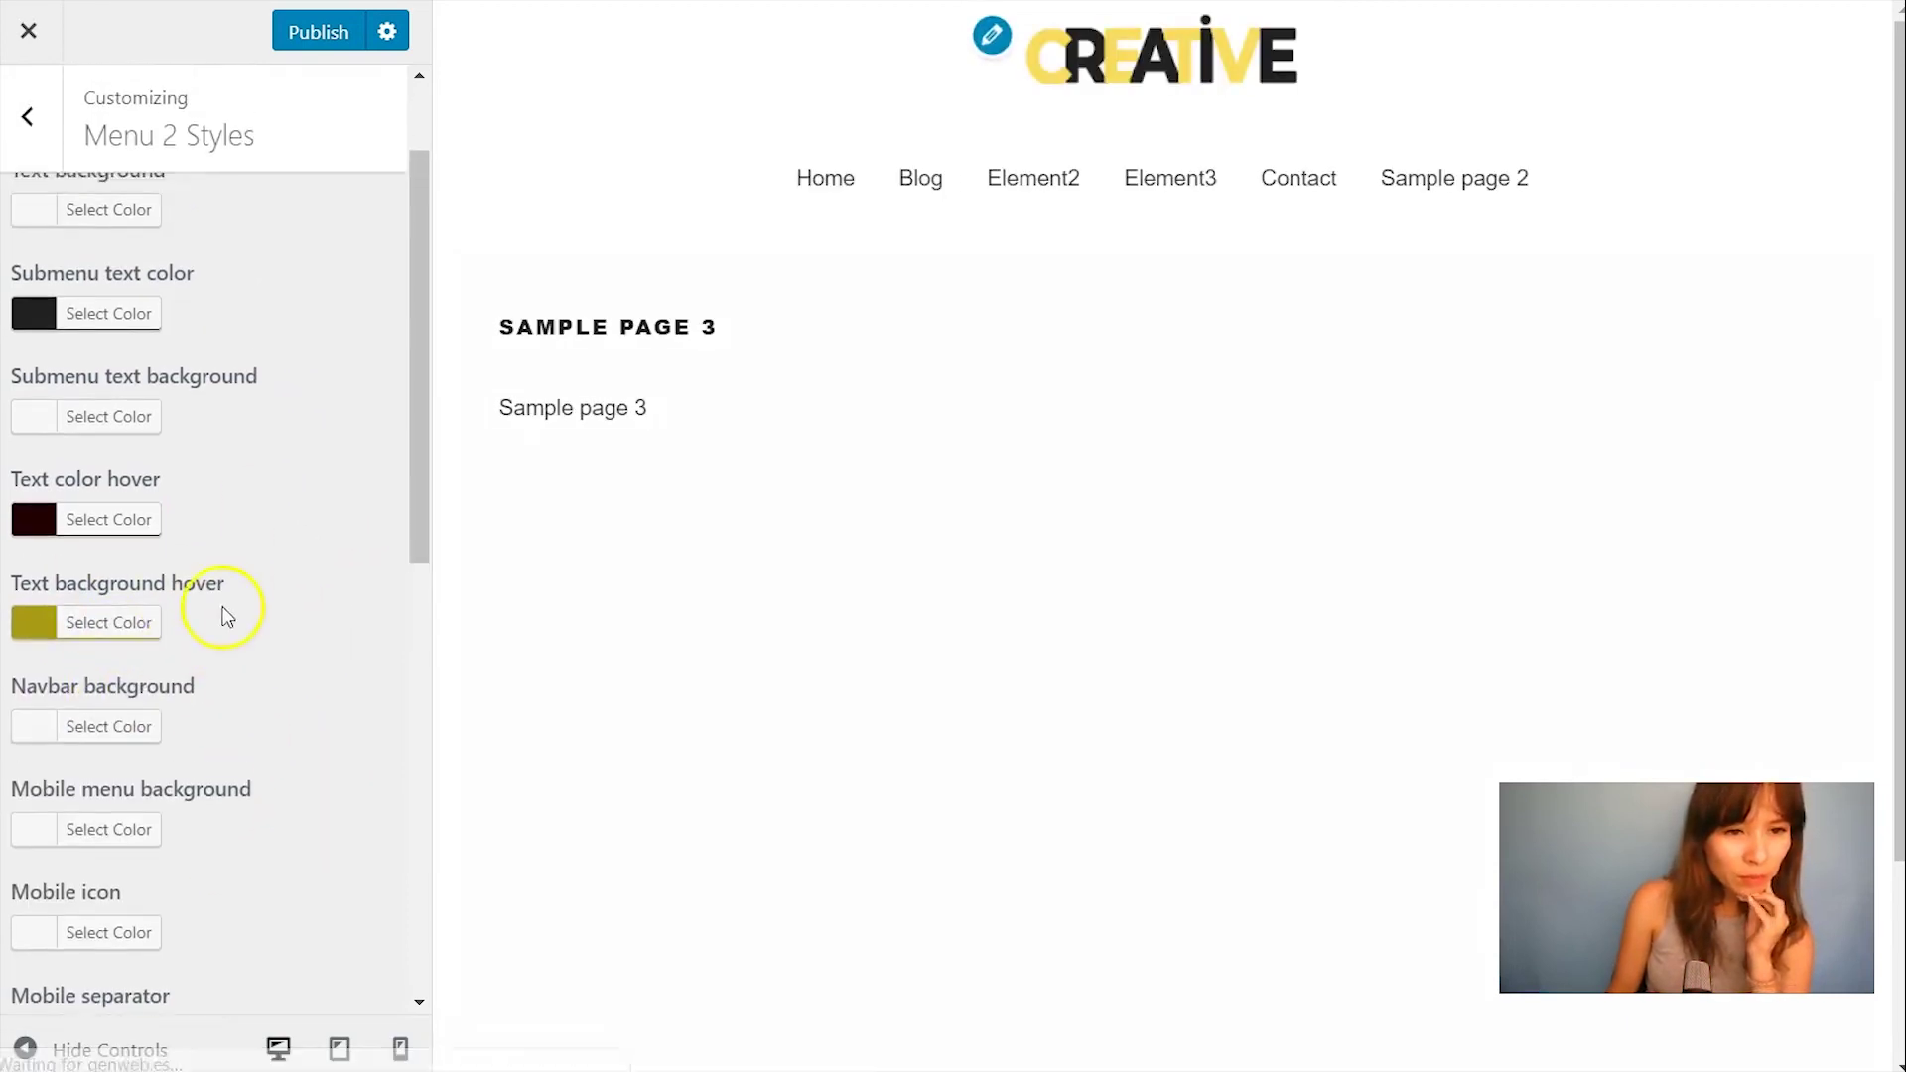
scroll(227, 616, "up", 2)
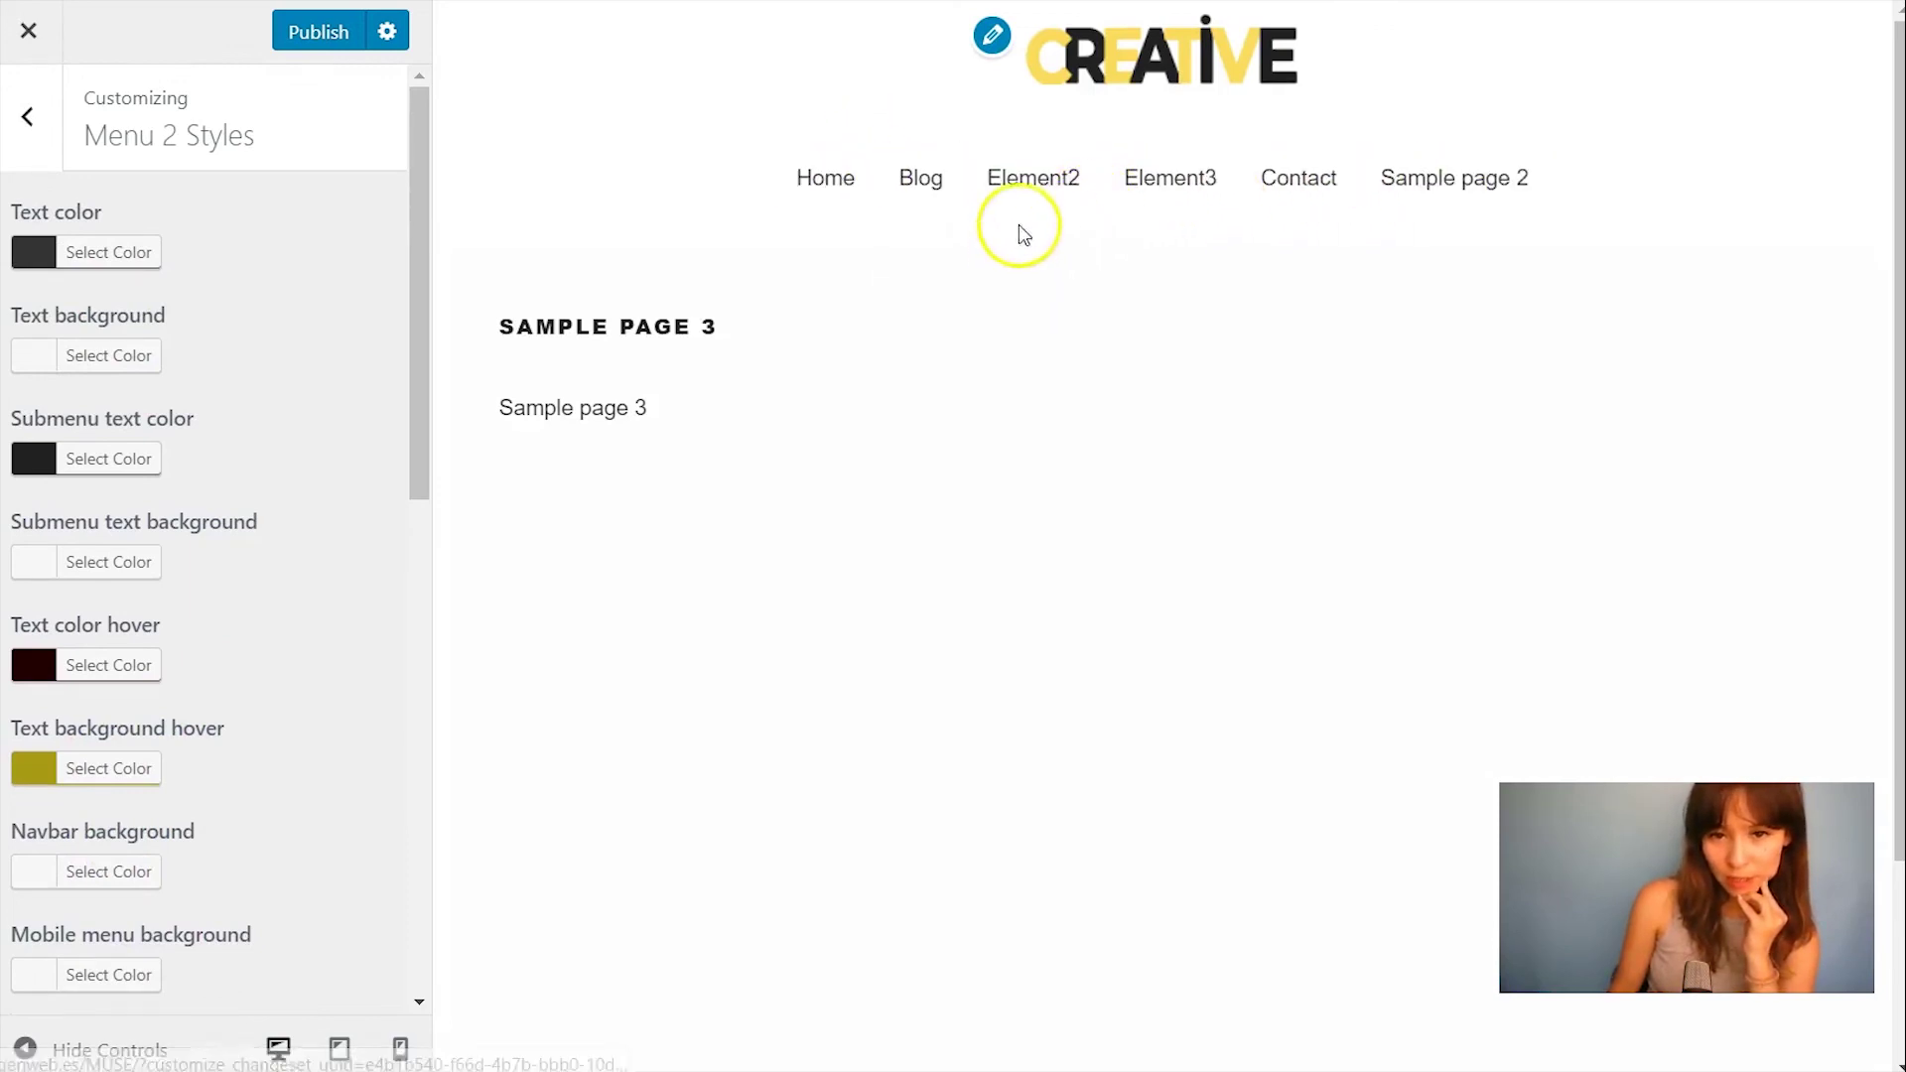
mouse_move(921, 176)
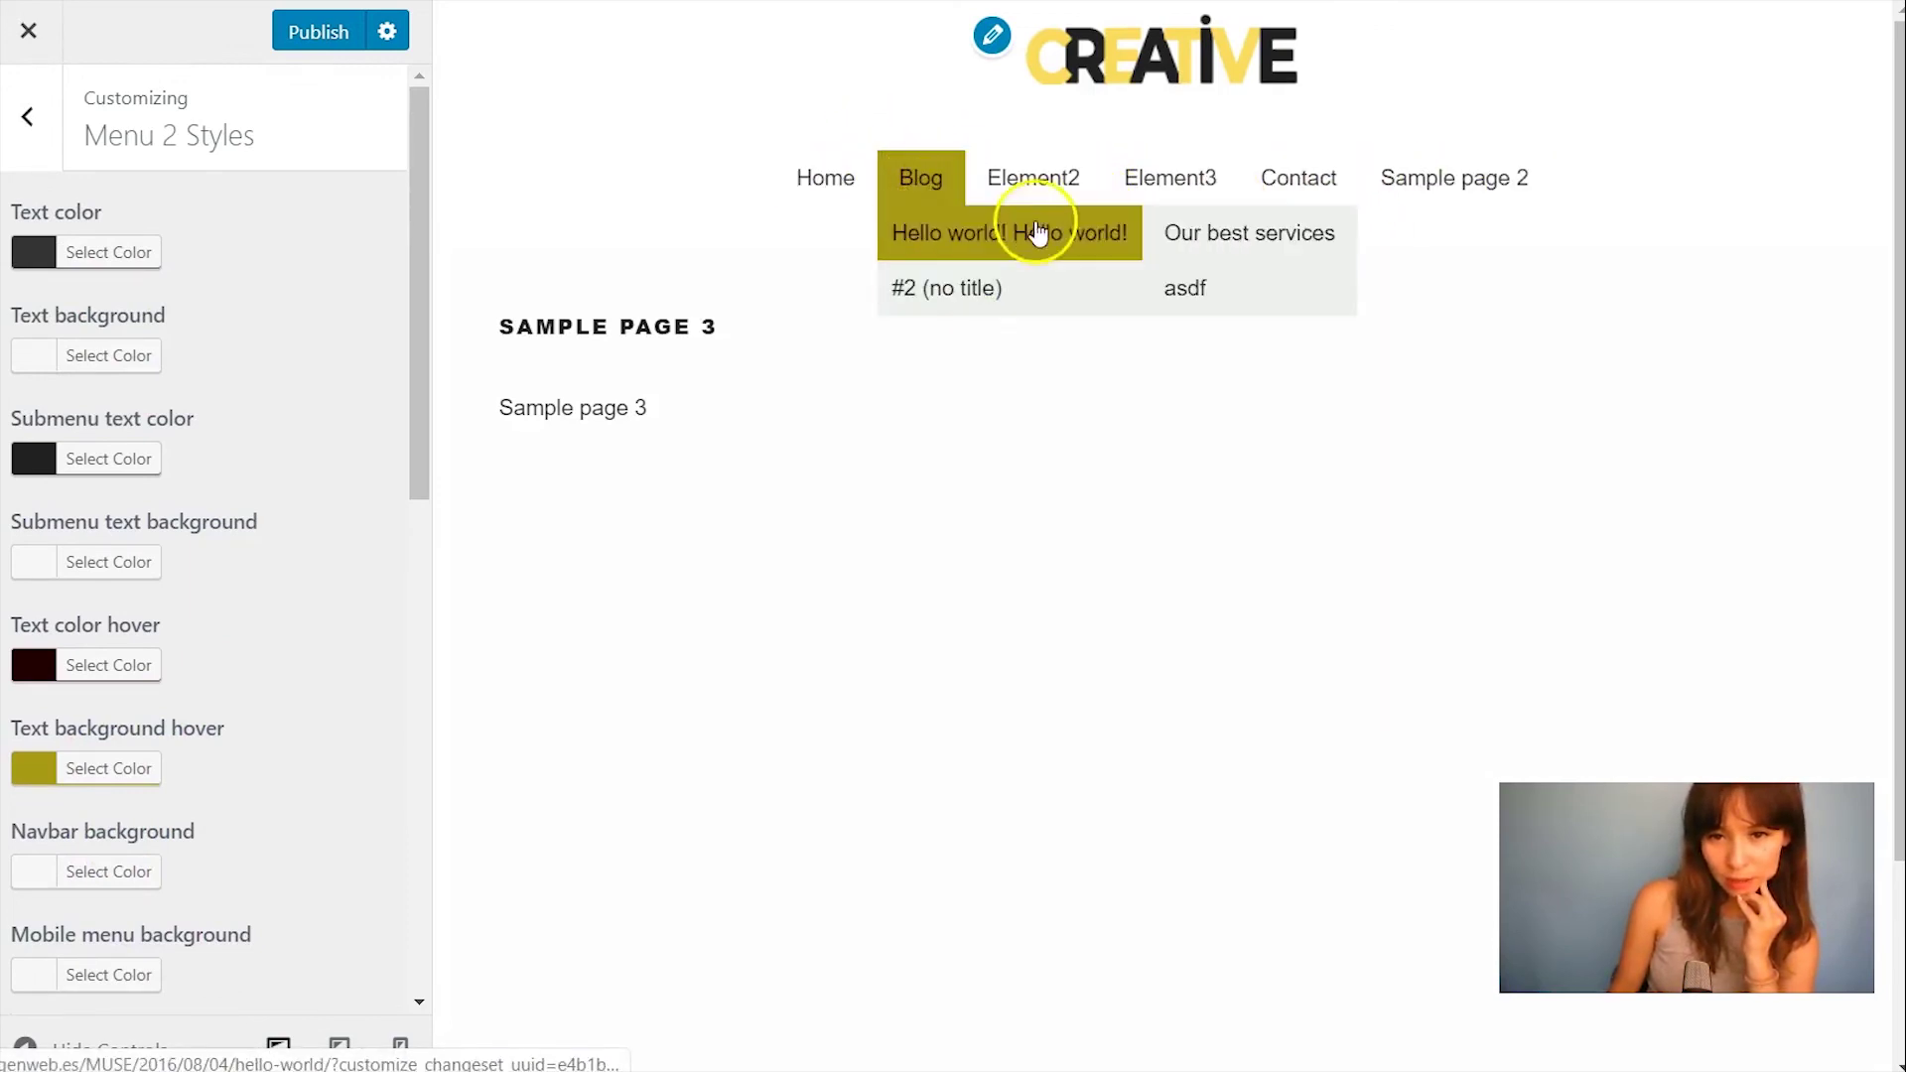
Step: Publish the Menu 2 style changes and close the Customizer to the live site
left_click(303, 39)
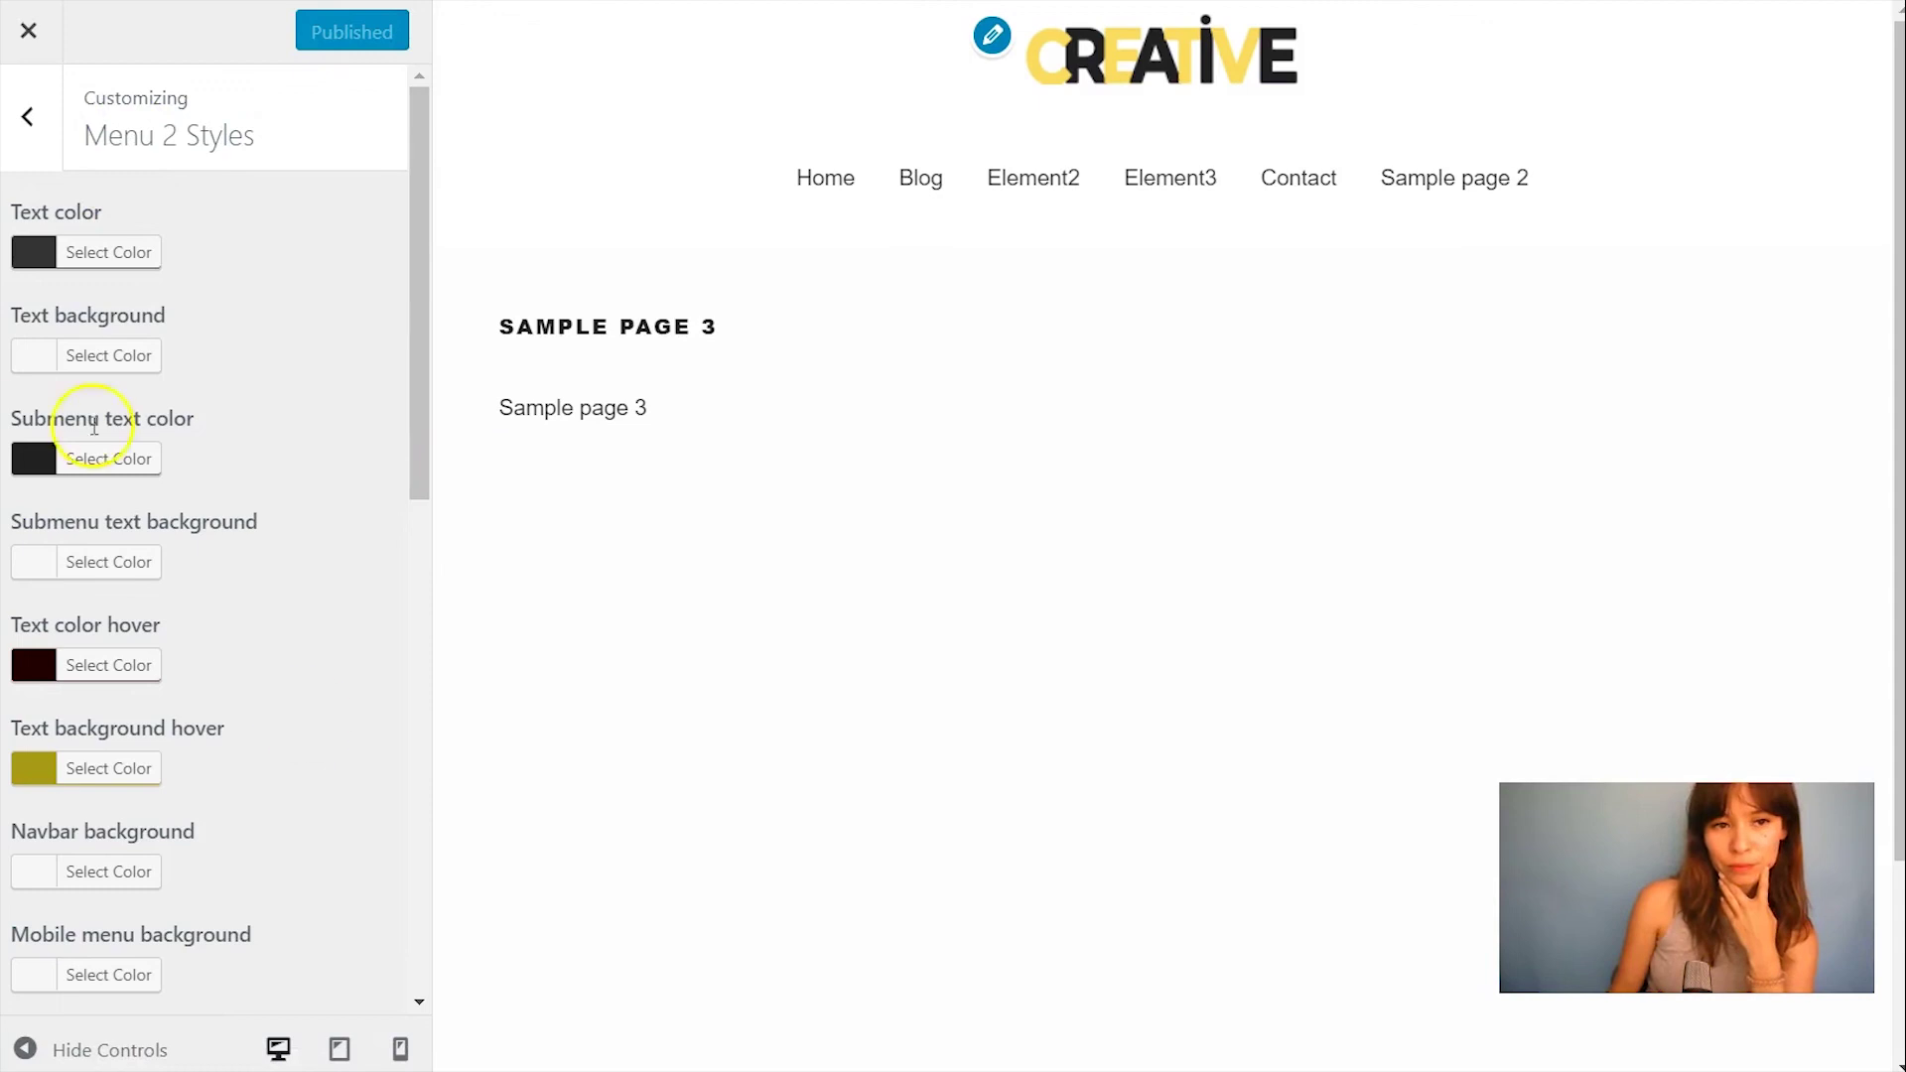
left_click(29, 34)
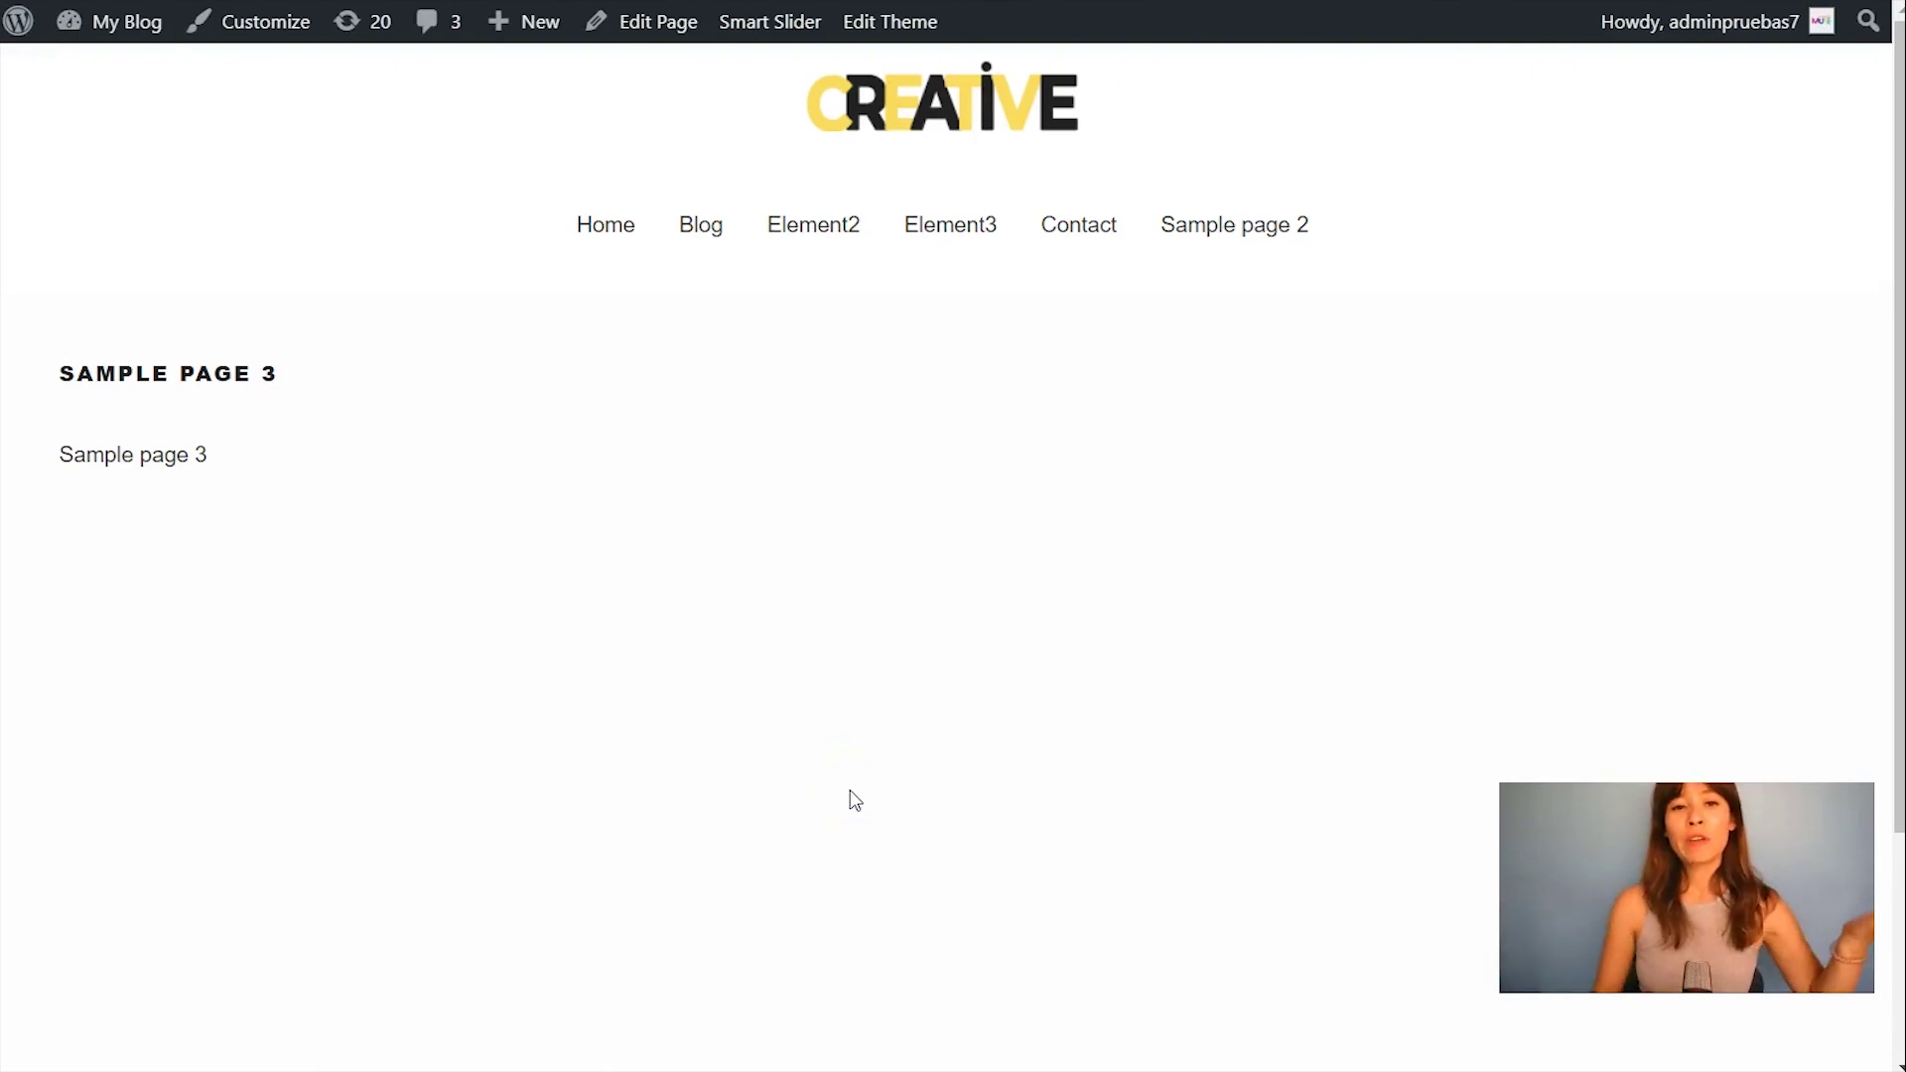
Step: Compare the Home page's YOGA header with Sample page 3's CREATIVE header, then return home
left_click(611, 220)
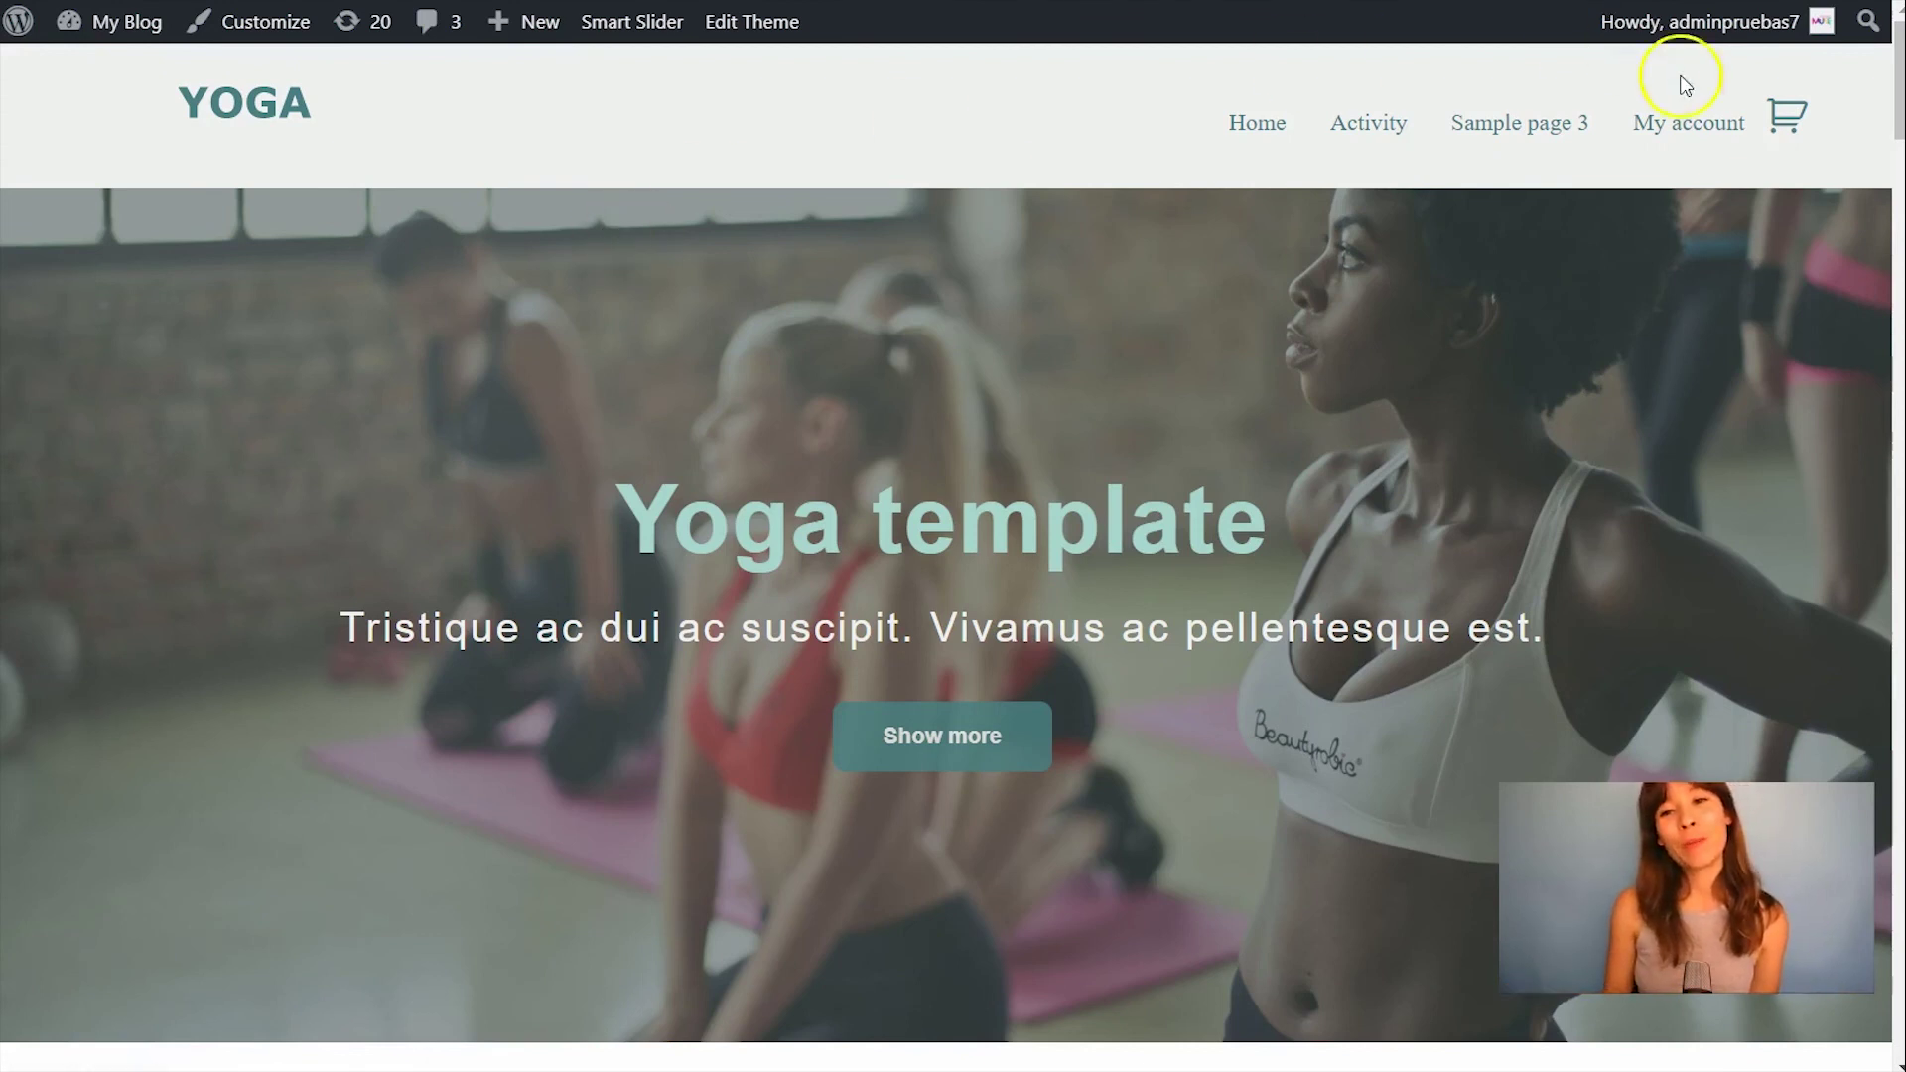
left_click(1496, 144)
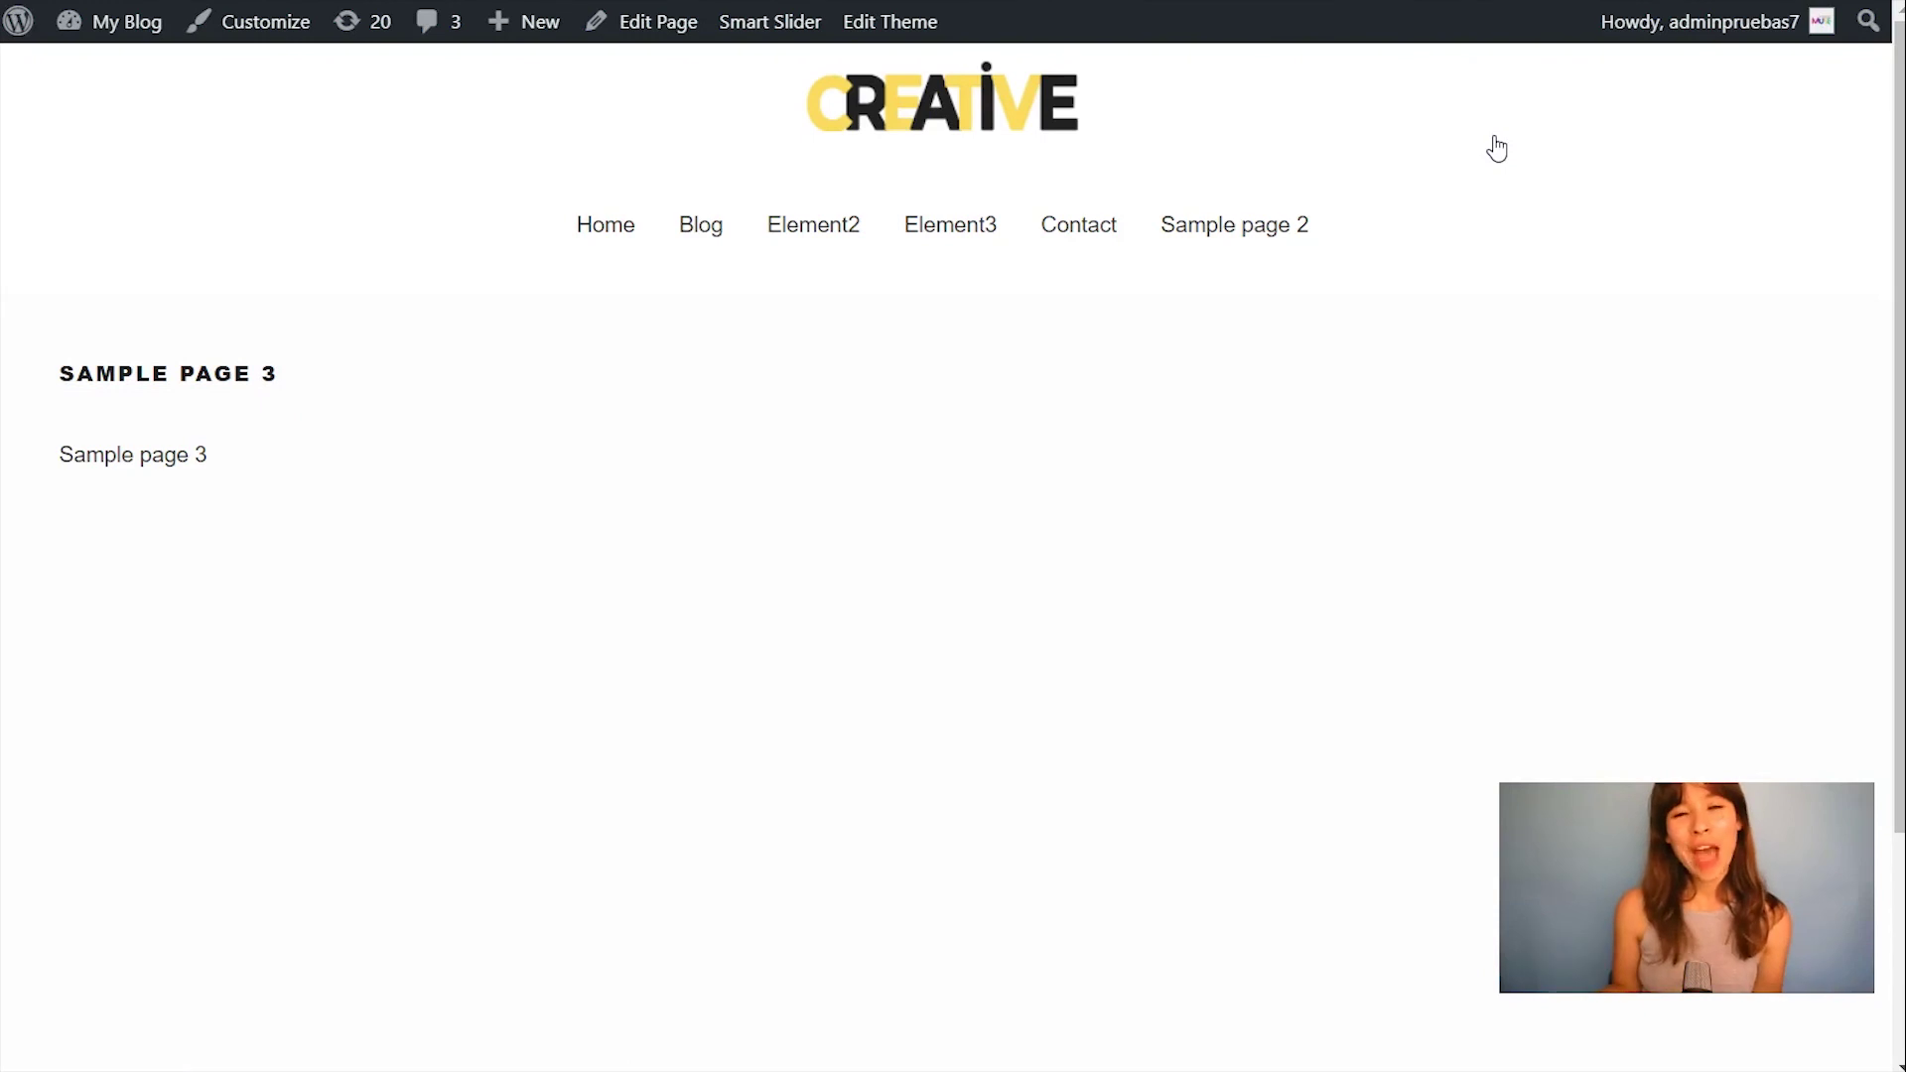
left_click(413, 372)
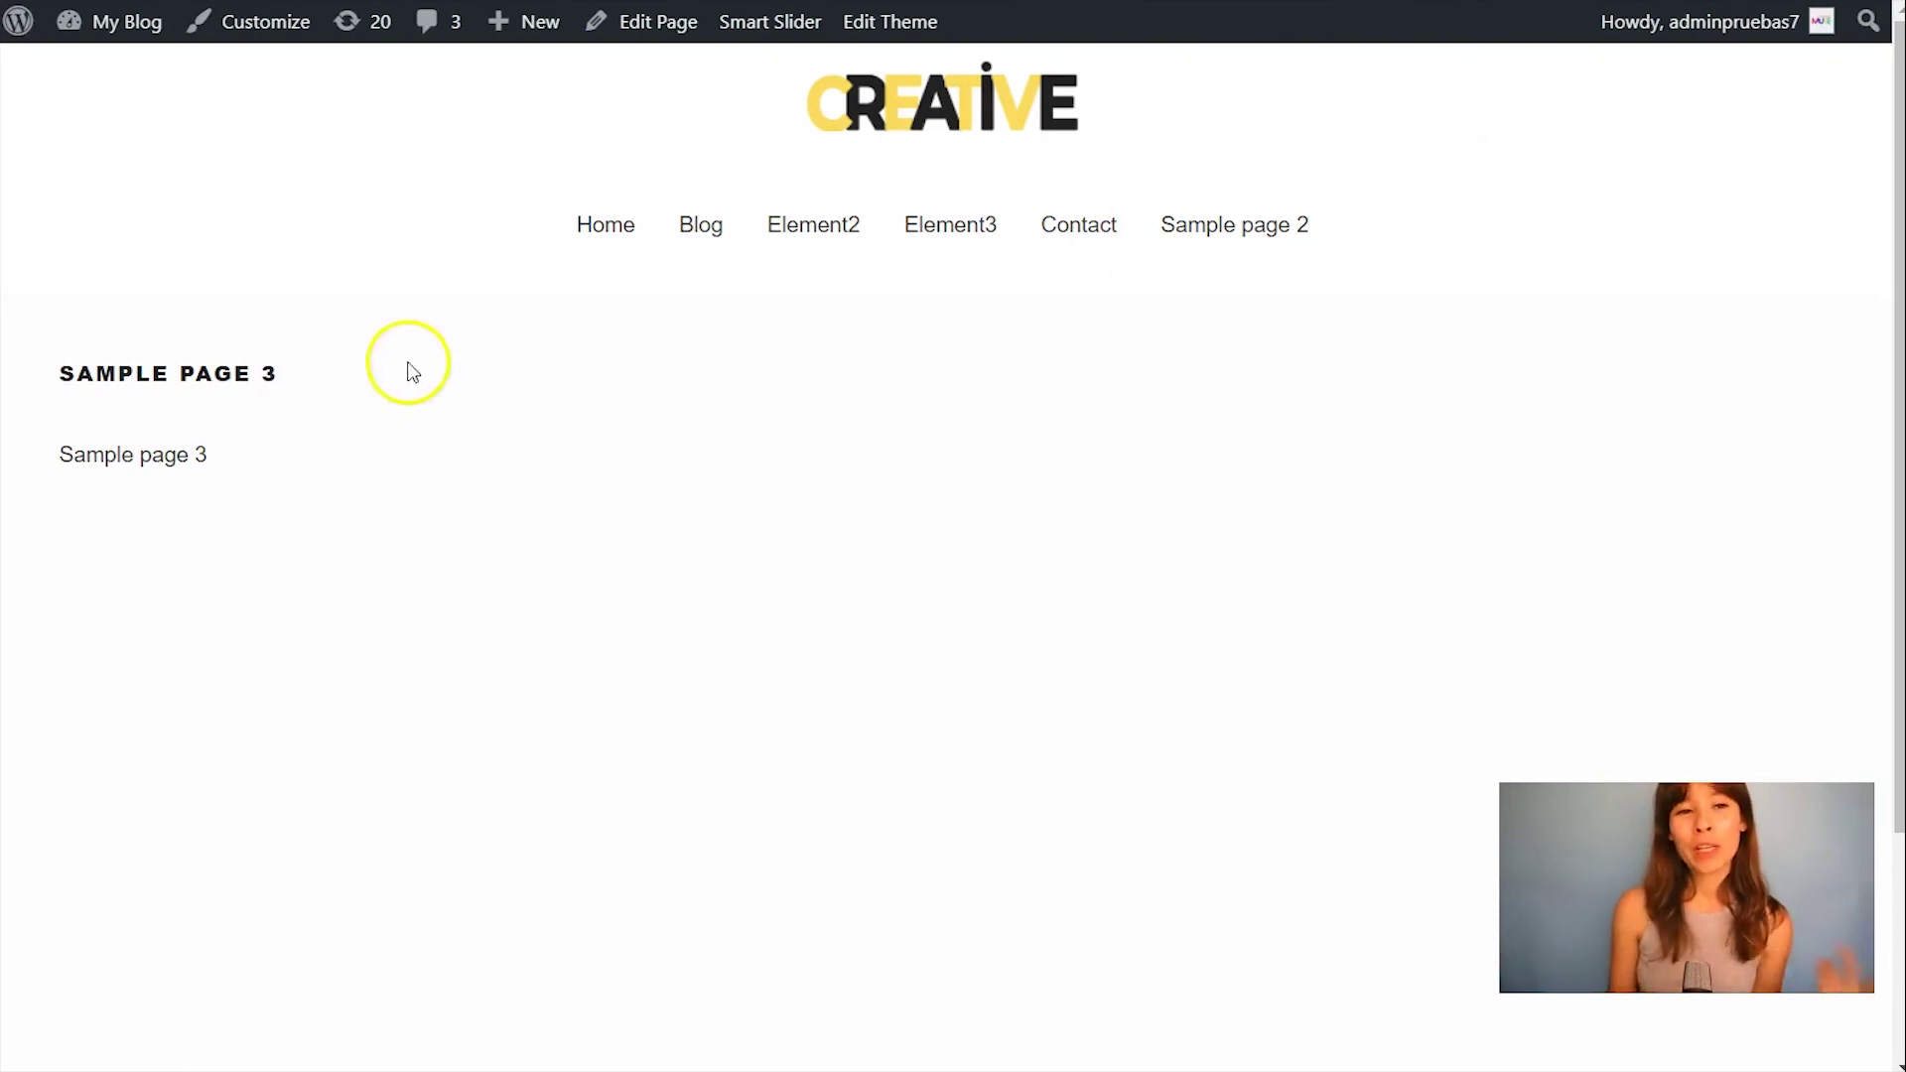